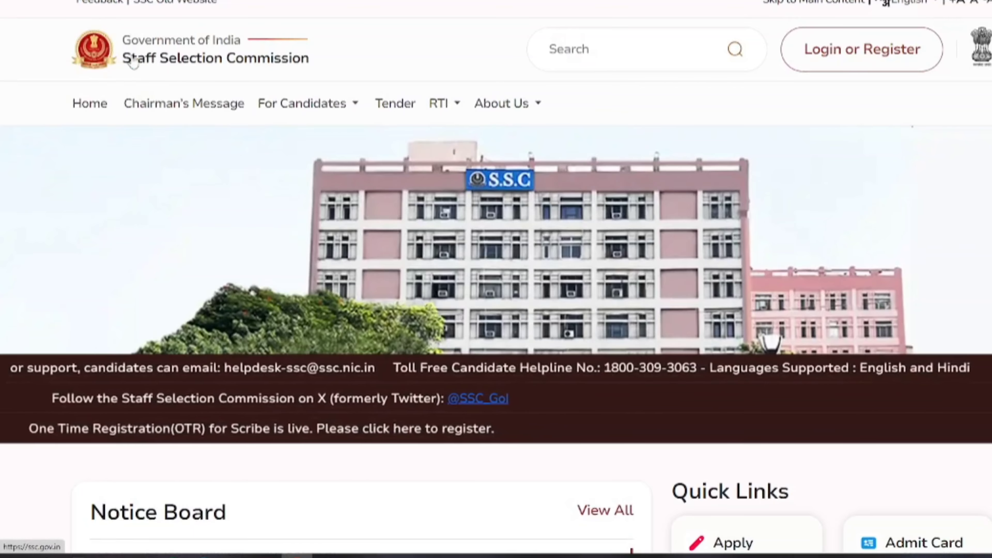
- Open the Constable (GD) 2026 notice, enlarge it to 140%, and highlight the application start date and last receipt date in its dates table
{"action": "scroll", "coordinate": [381, 127], "scroll_direction": "down", "scroll_amount": 3}
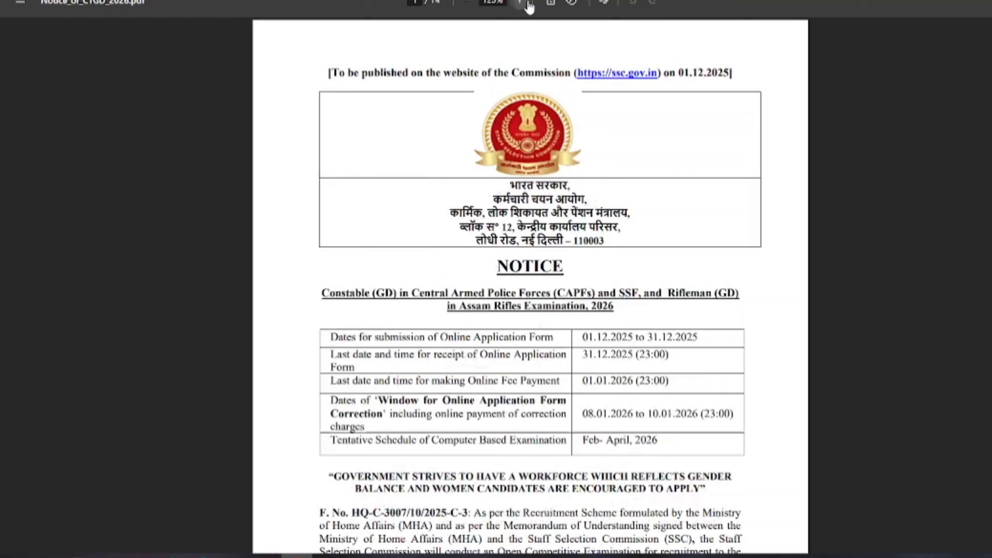
{"action": "left_click", "coordinate": [528, 4]}
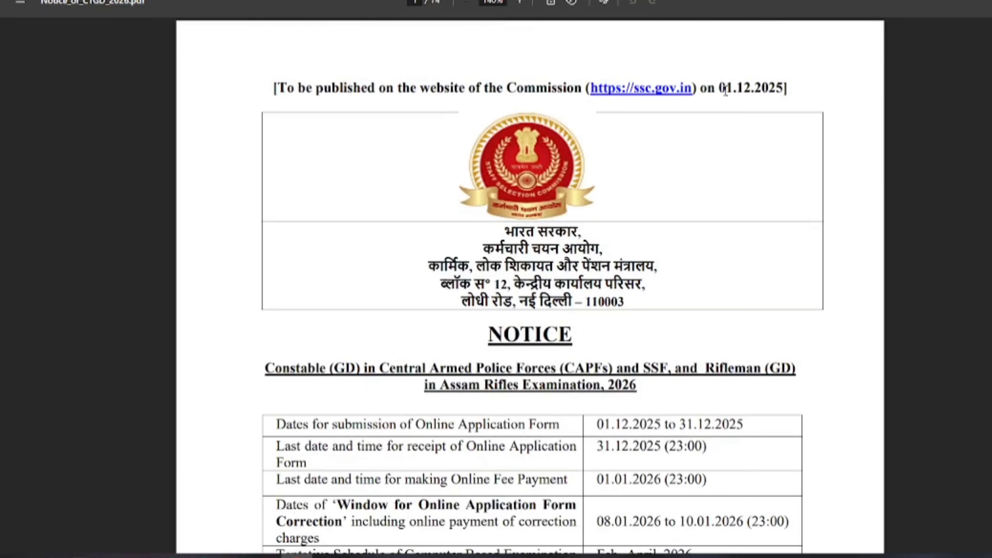
{"action": "scroll", "coordinate": [723, 328], "scroll_direction": "down", "scroll_amount": 2}
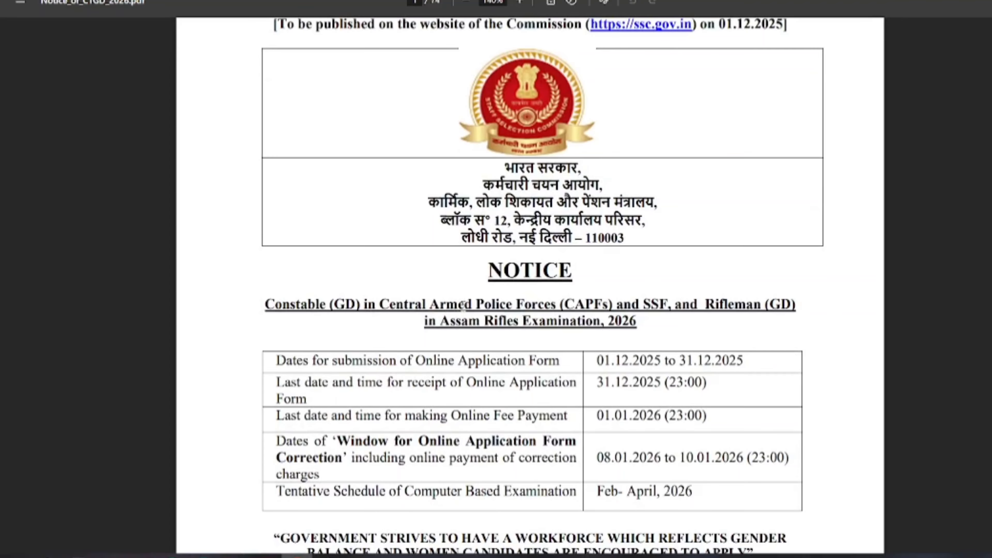
{"action": "scroll", "coordinate": [717, 289], "scroll_direction": "down", "scroll_amount": 2}
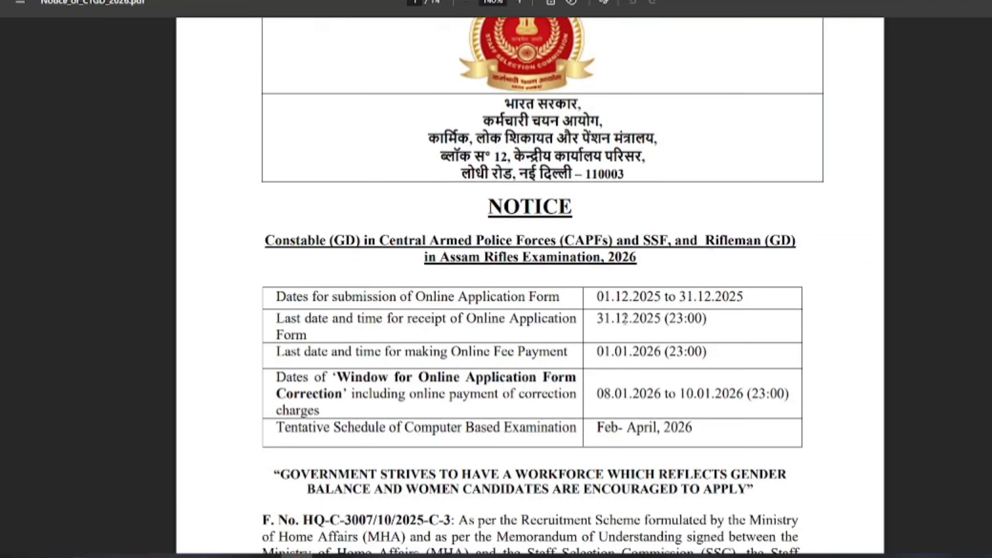
{"action": "left_click_drag", "start_coordinate": [596, 297], "coordinate": [647, 297]}
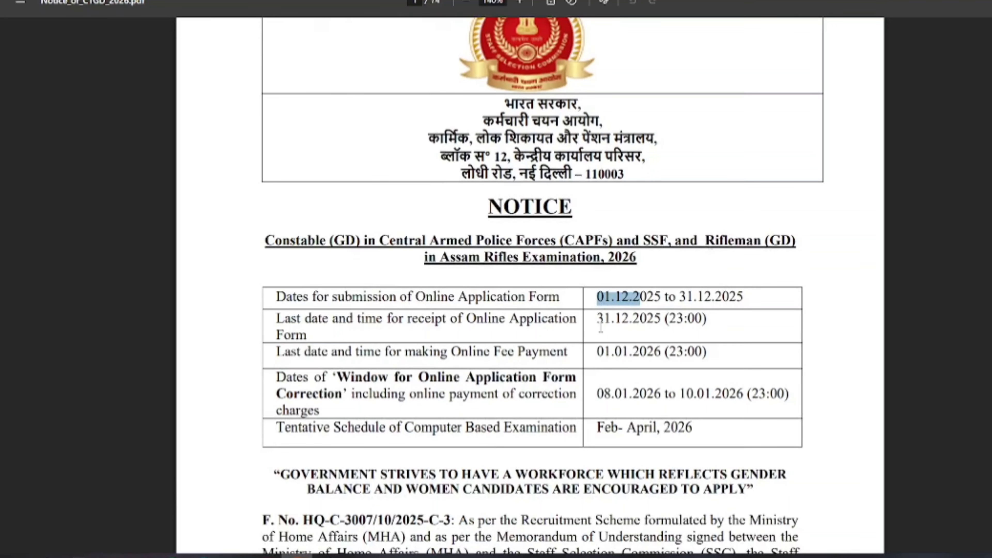
{"action": "left_click", "coordinate": [597, 319]}
{"action": "left_click_drag", "start_coordinate": [595, 319], "coordinate": [671, 319]}
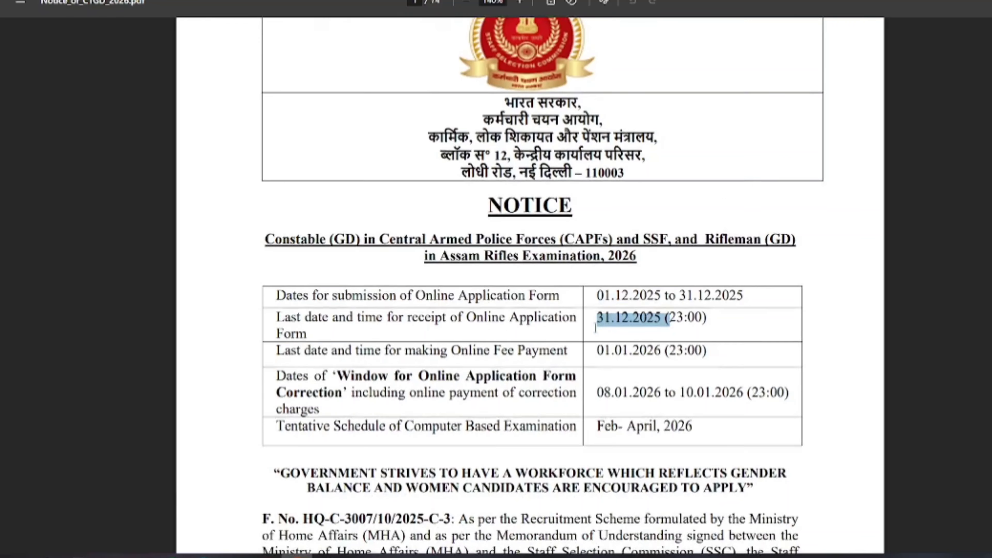
- Highlight the application form correction window wording and the tentative computer based examination months in the dates table
{"action": "scroll", "coordinate": [565, 327], "scroll_direction": "down", "scroll_amount": 4}
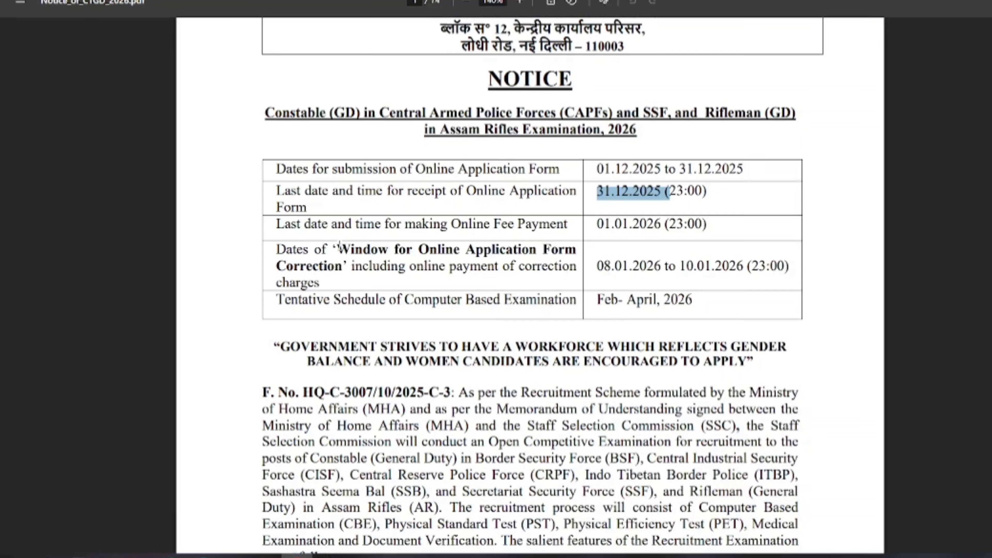
{"action": "left_click_drag", "start_coordinate": [337, 250], "coordinate": [495, 269]}
{"action": "left_click", "coordinate": [644, 275]}
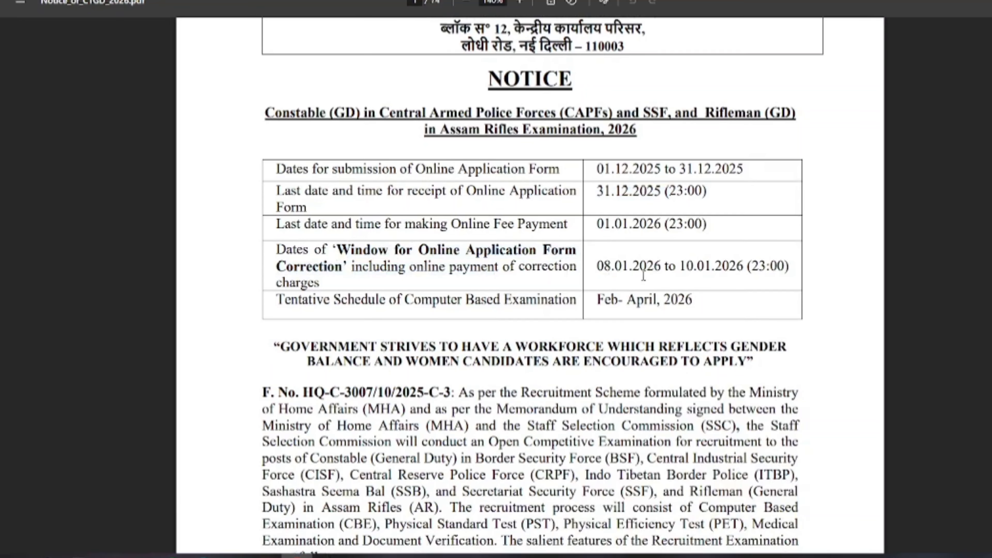
{"action": "left_click_drag", "start_coordinate": [604, 302], "coordinate": [652, 308]}
- With a red drawing pen, tick the Pay Scale line on page 2 and underline its pay range
{"action": "scroll", "coordinate": [652, 309], "scroll_direction": "down", "scroll_amount": 10}
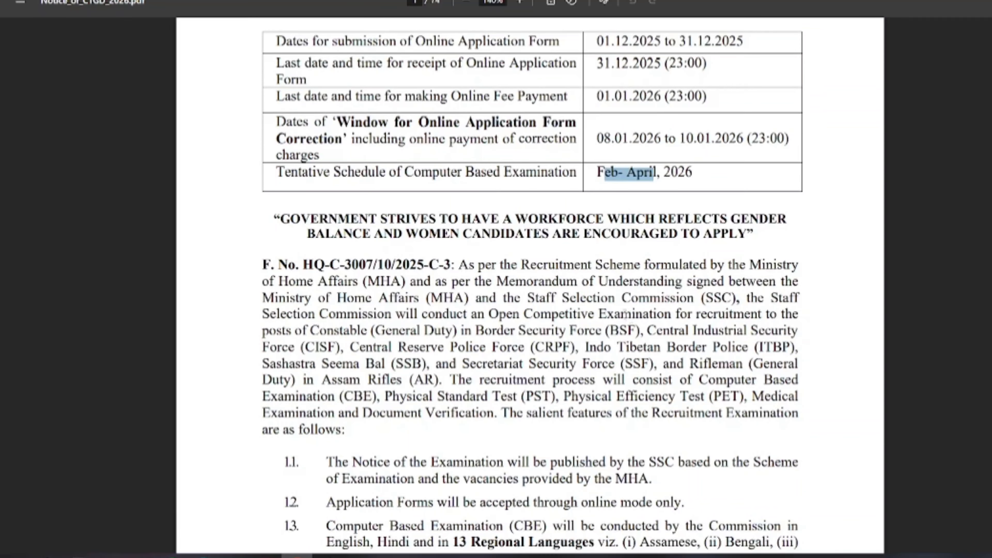
{"action": "scroll", "coordinate": [622, 312], "scroll_direction": "down", "scroll_amount": 14}
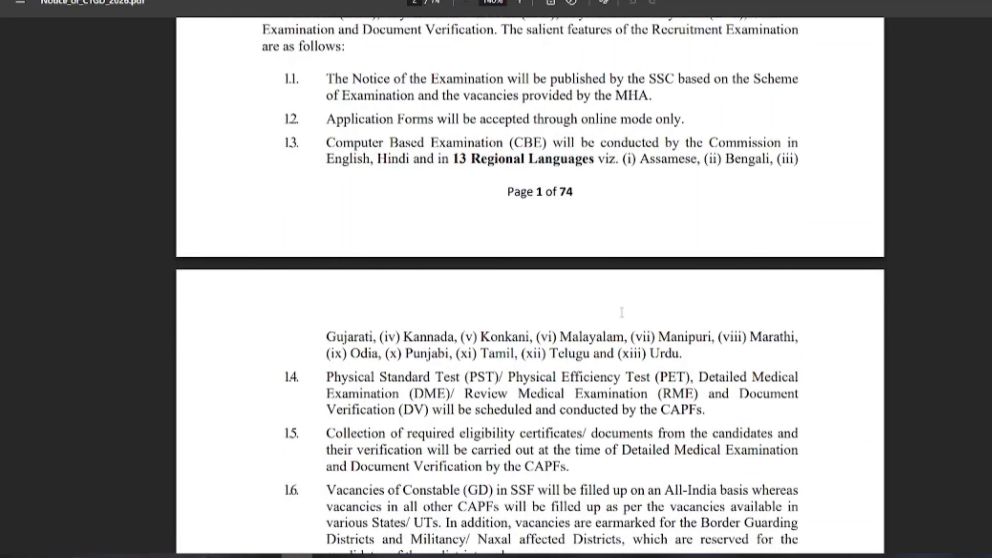
{"action": "scroll", "coordinate": [622, 311], "scroll_direction": "down", "scroll_amount": 3}
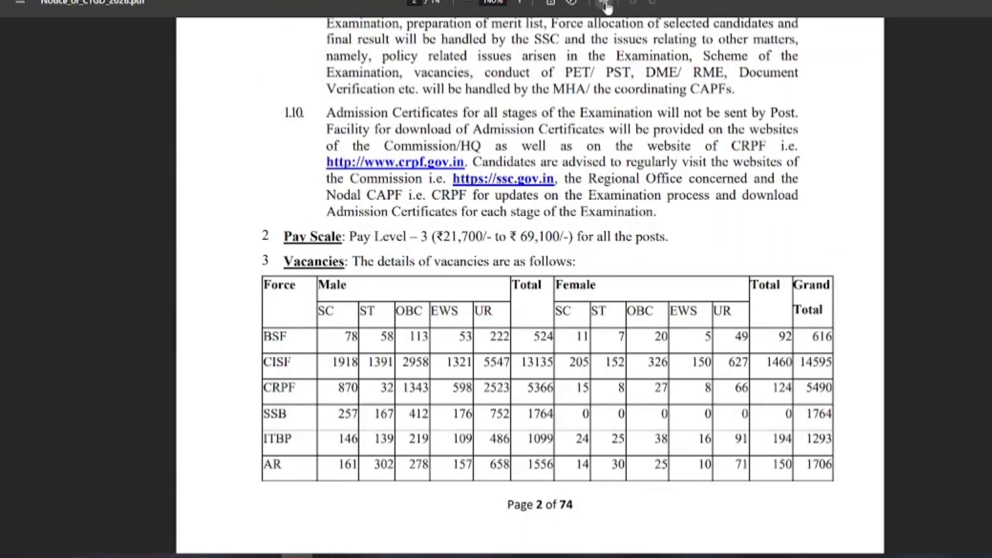
{"action": "key", "text": "alt+d"}
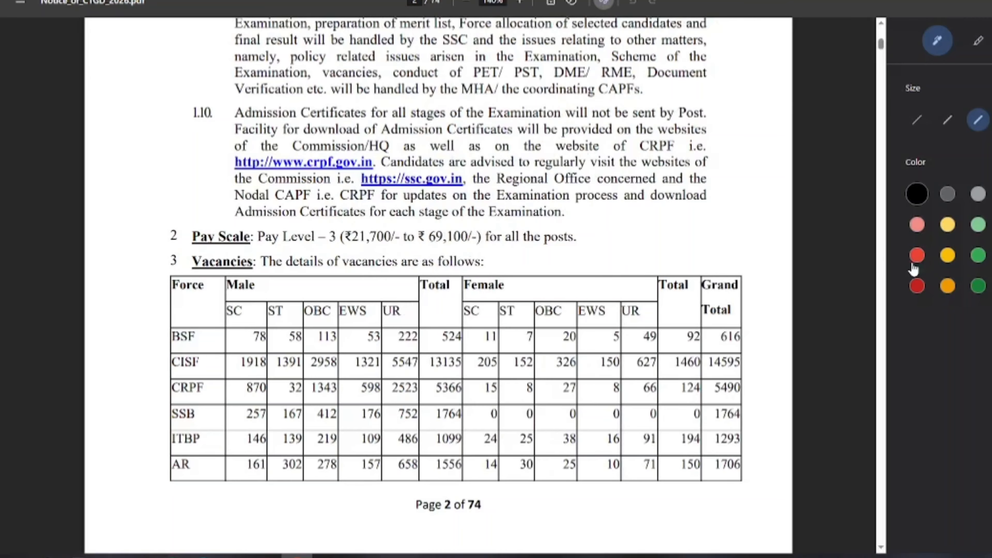
{"action": "left_click", "coordinate": [917, 256]}
{"action": "left_click_drag", "start_coordinate": [152, 223], "coordinate": [158, 250]}
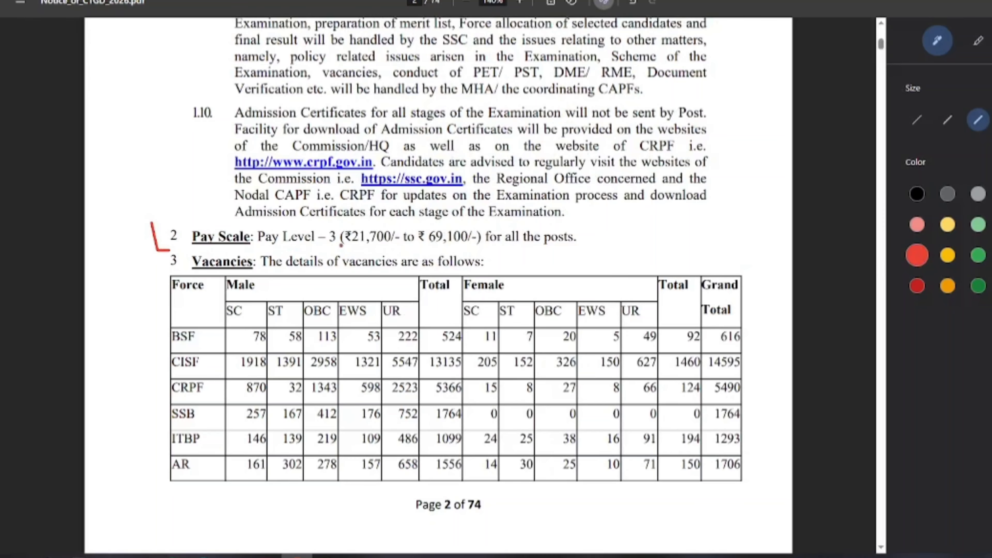
{"action": "left_click_drag", "start_coordinate": [341, 245], "coordinate": [455, 245]}
- Tick the BSF, CISF, CRPF, SSB and ITBP rows of the vacancies table in red and circle the CISF male total
{"action": "scroll", "coordinate": [455, 250], "scroll_direction": "down", "scroll_amount": 2}
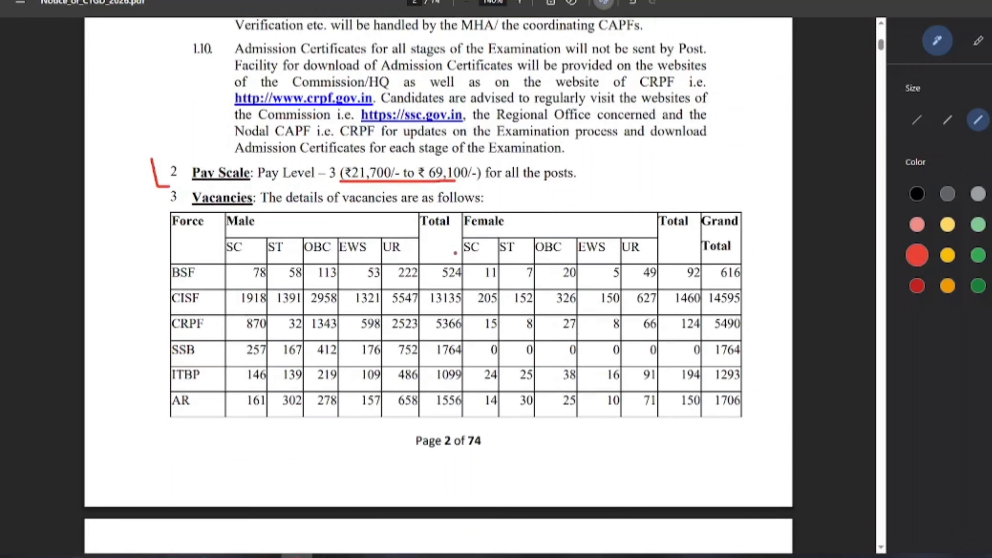
{"action": "scroll", "coordinate": [456, 254], "scroll_direction": "down", "scroll_amount": 2}
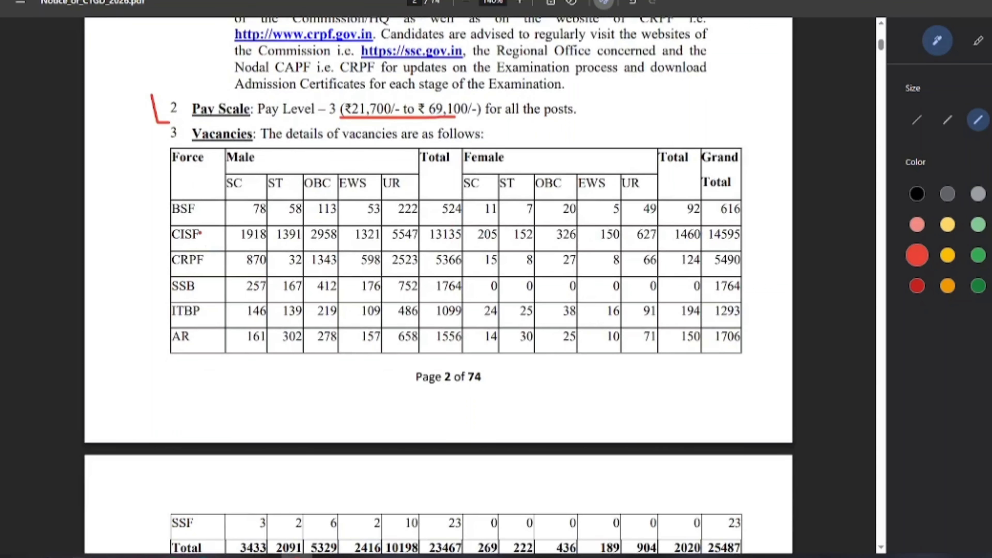
{"action": "mouse_move", "coordinate": [157, 207]}
{"action": "left_mouse_down"}
{"action": "mouse_move", "coordinate": [158, 220]}
{"action": "mouse_move", "coordinate": [169, 214]}
{"action": "mouse_move", "coordinate": [174, 274]}
{"action": "mouse_move", "coordinate": [162, 293]}
{"action": "mouse_move", "coordinate": [175, 292]}
{"action": "mouse_move", "coordinate": [164, 317]}
{"action": "left_mouse_up"}
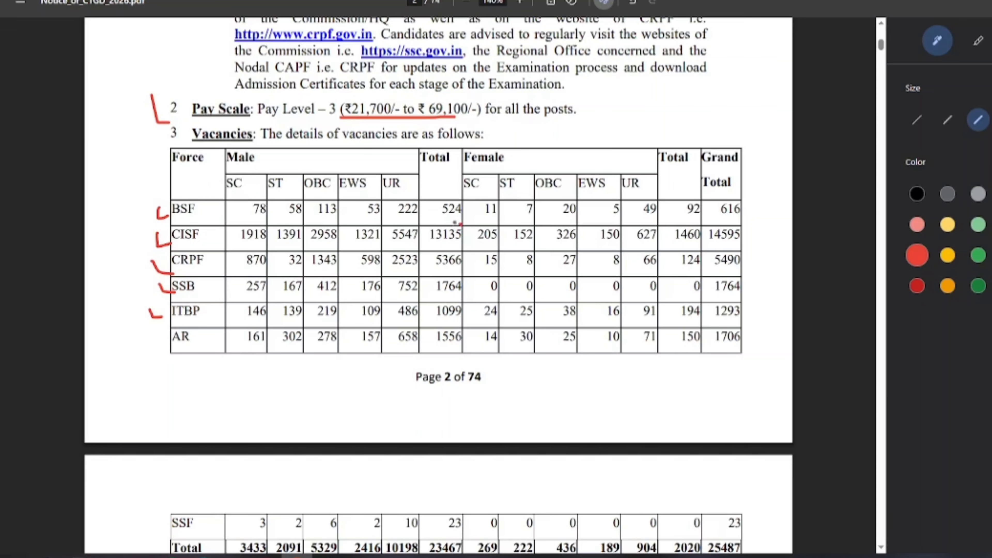
{"action": "mouse_move", "coordinate": [461, 224]}
{"action": "left_mouse_down"}
{"action": "mouse_move", "coordinate": [423, 231]}
{"action": "mouse_move", "coordinate": [459, 246]}
{"action": "mouse_move", "coordinate": [458, 227]}
{"action": "left_mouse_up"}
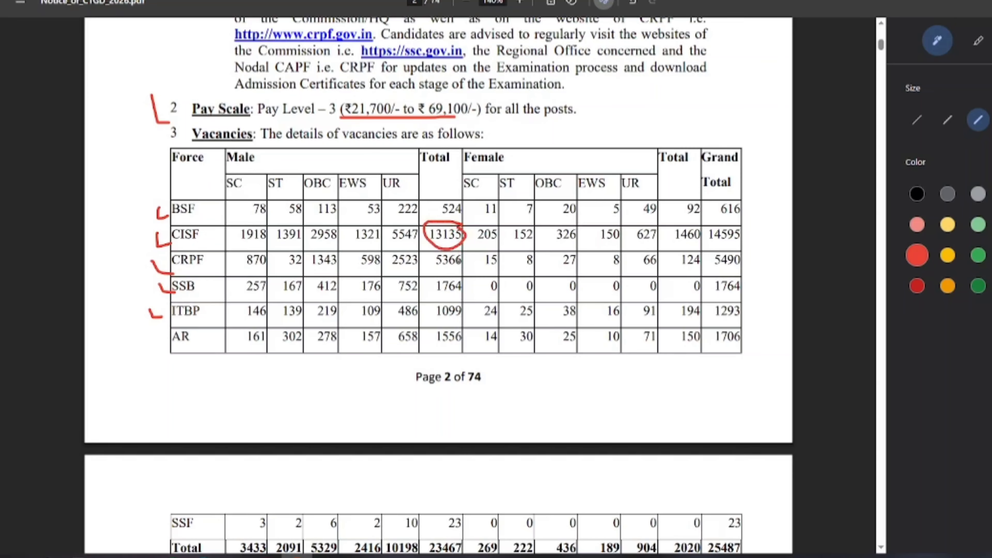
- Circle the male total, the Female heading and the overall grand total of the vacancies table, and underline the Male heading
{"action": "scroll", "coordinate": [459, 259], "scroll_direction": "down", "scroll_amount": 3}
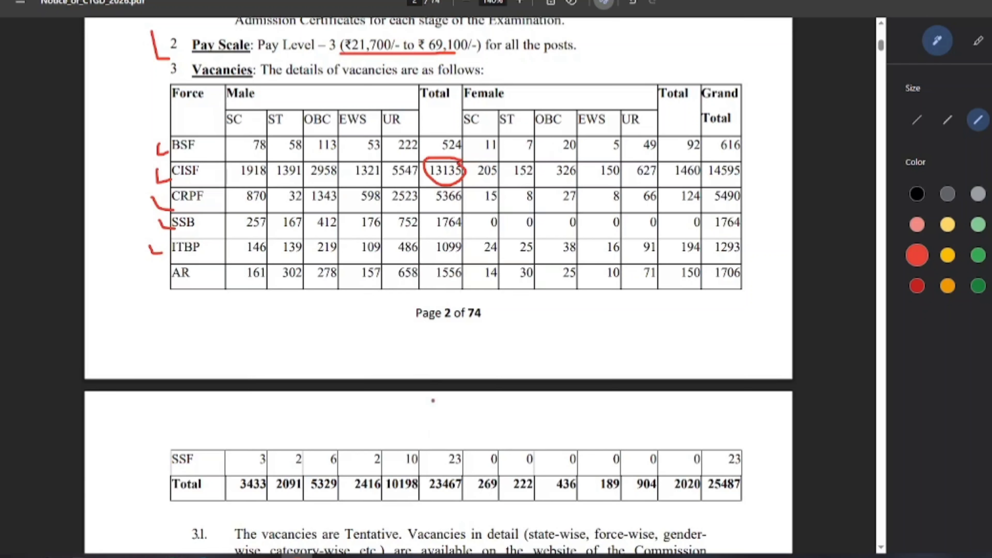
{"action": "mouse_move", "coordinate": [463, 439]}
{"action": "left_mouse_down"}
{"action": "mouse_move", "coordinate": [439, 442]}
{"action": "mouse_move", "coordinate": [457, 510]}
{"action": "mouse_move", "coordinate": [465, 443]}
{"action": "left_mouse_up"}
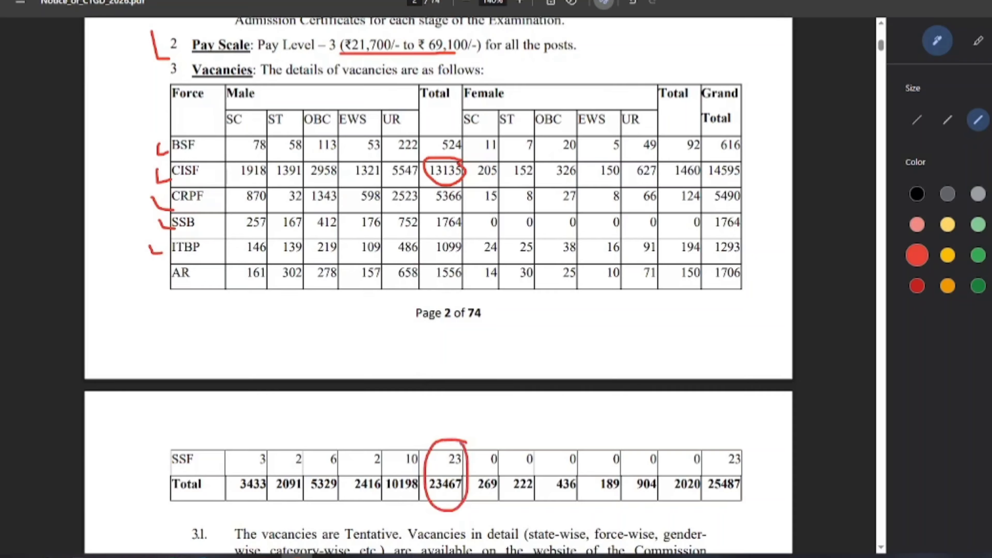
{"action": "left_click_drag", "start_coordinate": [221, 100], "coordinate": [269, 93]}
{"action": "mouse_move", "coordinate": [513, 90]}
{"action": "left_mouse_down"}
{"action": "mouse_move", "coordinate": [485, 75]}
{"action": "mouse_move", "coordinate": [518, 94]}
{"action": "mouse_move", "coordinate": [512, 87]}
{"action": "left_mouse_up"}
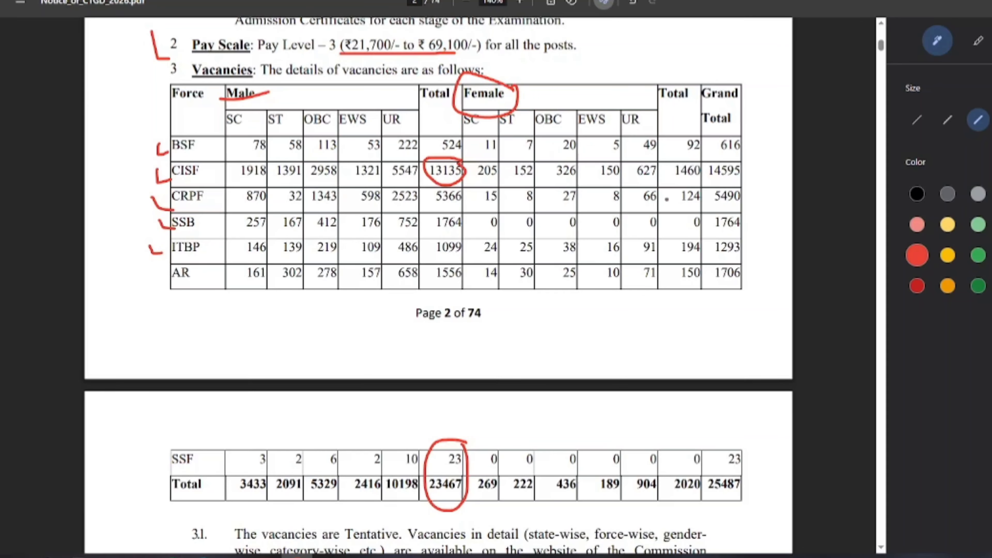
{"action": "mouse_move", "coordinate": [732, 470]}
{"action": "left_mouse_down"}
{"action": "mouse_move", "coordinate": [736, 505]}
{"action": "mouse_move", "coordinate": [743, 477]}
{"action": "left_mouse_up"}
- Mark clause 3.2 on page 3 with a red tick and underline the word "Ex-servicemen"
{"action": "scroll", "coordinate": [746, 442], "scroll_direction": "down", "scroll_amount": 2}
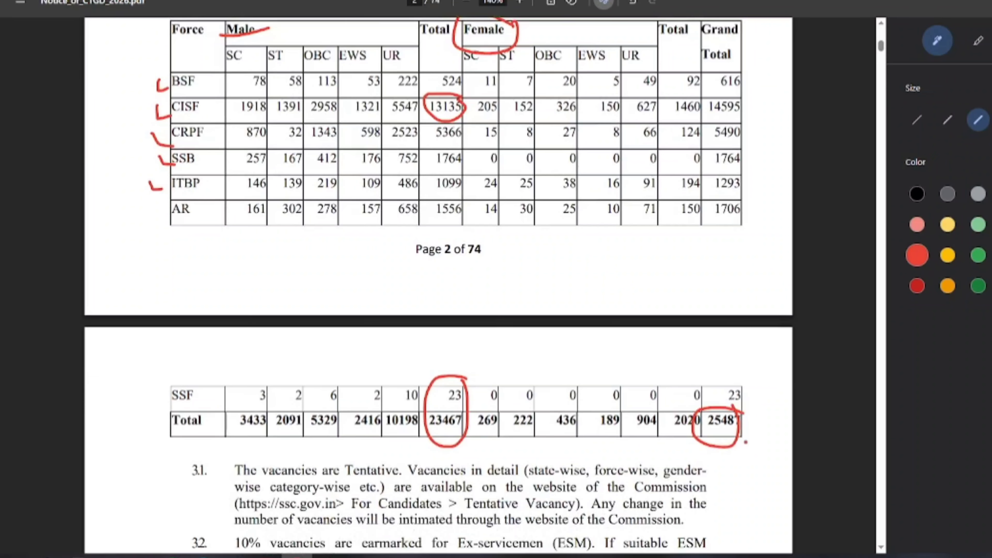
{"action": "scroll", "coordinate": [745, 442], "scroll_direction": "down", "scroll_amount": 6}
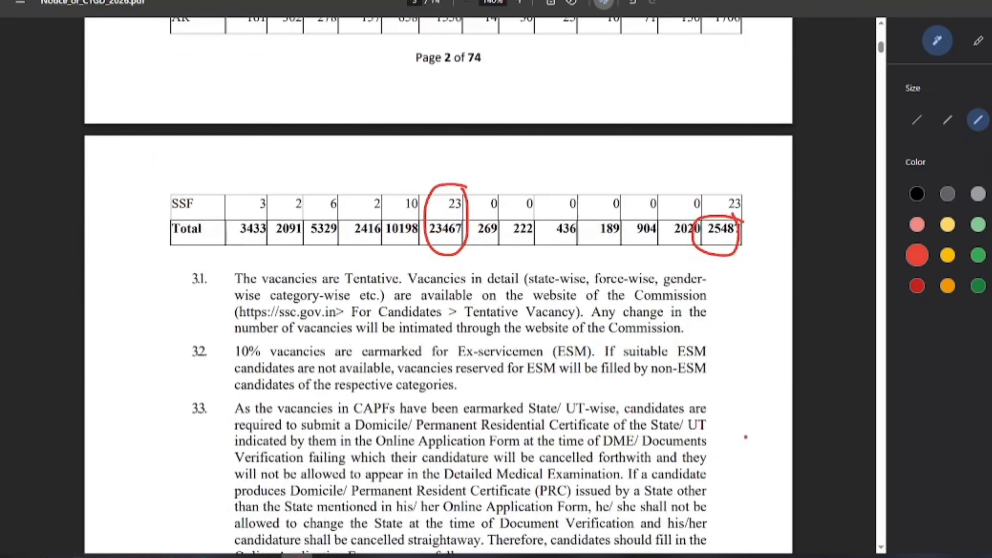
{"action": "scroll", "coordinate": [745, 437], "scroll_direction": "down", "scroll_amount": 2}
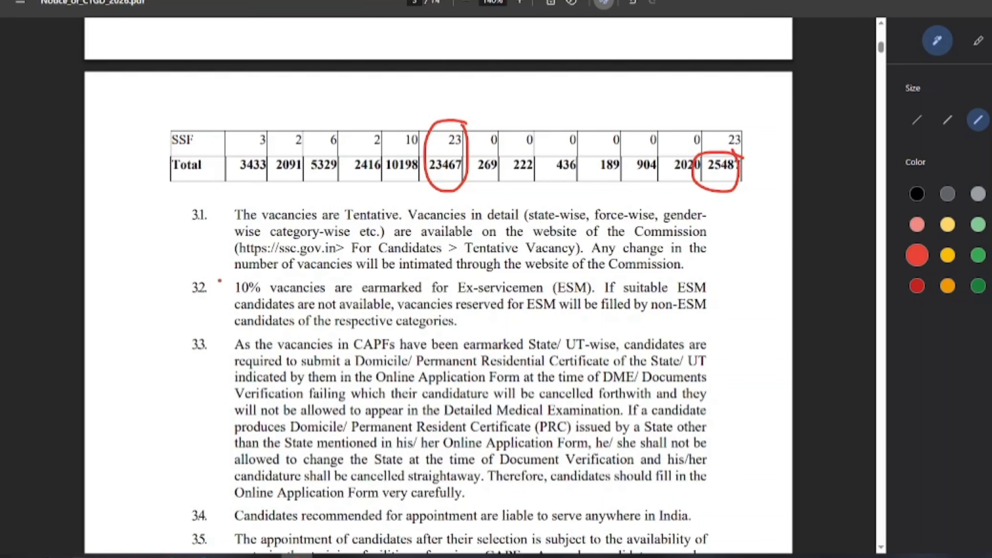
{"action": "mouse_move", "coordinate": [219, 282]}
{"action": "left_mouse_down"}
{"action": "mouse_move", "coordinate": [220, 308]}
{"action": "mouse_move", "coordinate": [249, 308]}
{"action": "left_mouse_up"}
{"action": "left_click_drag", "start_coordinate": [486, 295], "coordinate": [505, 295]}
- Tick section 4, Nationality/Citizenship, in red and underline the word "citizen"
{"action": "scroll", "coordinate": [503, 294], "scroll_direction": "down", "scroll_amount": 2}
{"action": "scroll", "coordinate": [504, 296], "scroll_direction": "down", "scroll_amount": 6}
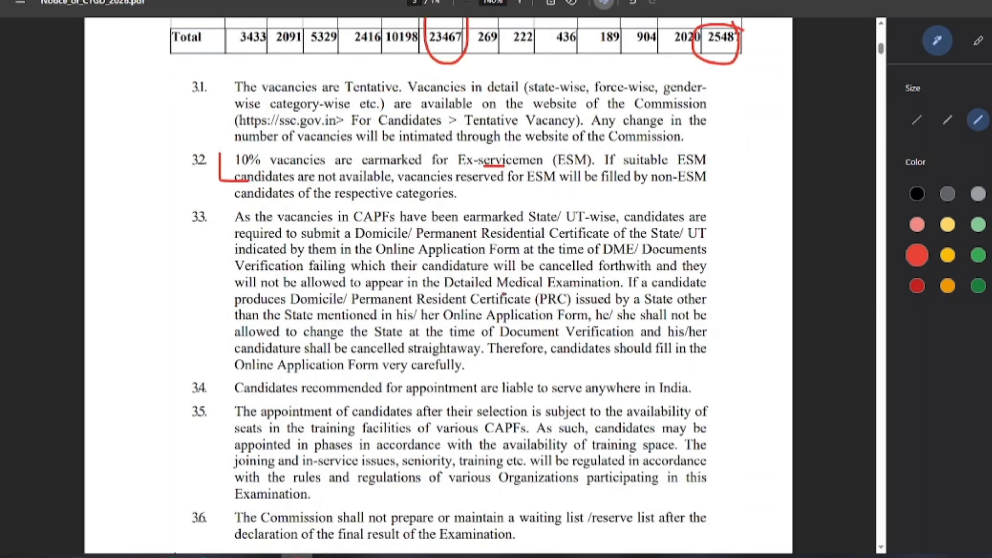
{"action": "scroll", "coordinate": [503, 294], "scroll_direction": "down", "scroll_amount": 3}
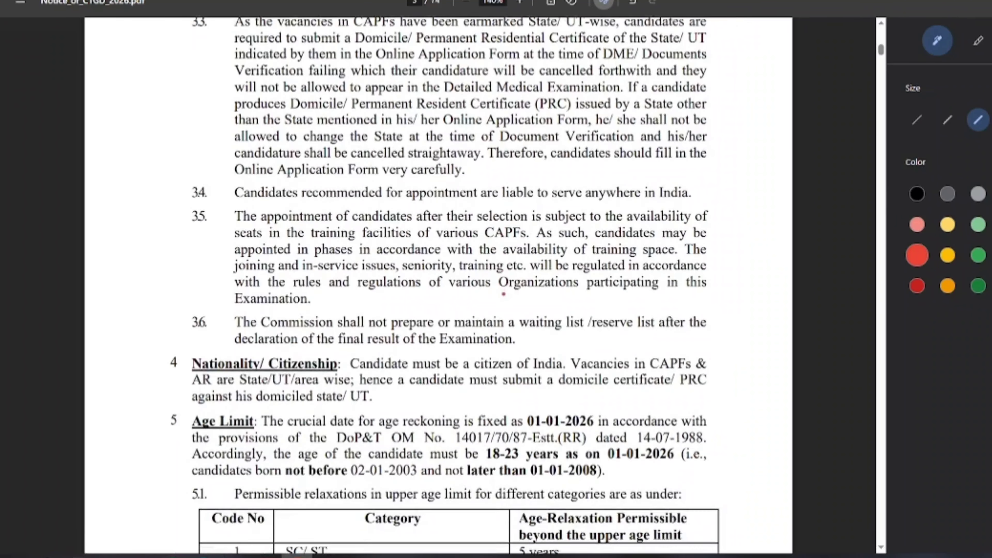
{"action": "scroll", "coordinate": [504, 298], "scroll_direction": "down", "scroll_amount": 2}
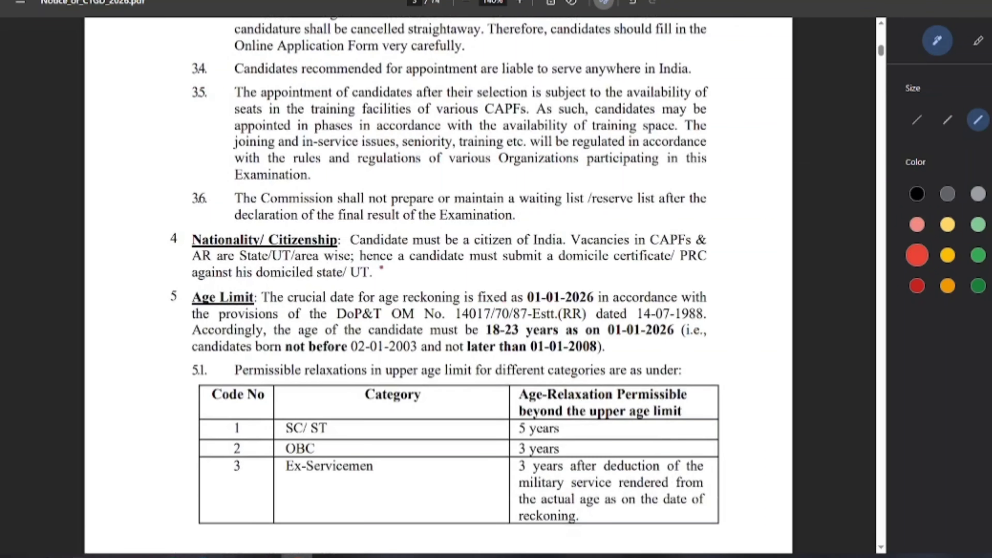
{"action": "mouse_move", "coordinate": [161, 237]}
{"action": "left_mouse_down"}
{"action": "mouse_move", "coordinate": [165, 248]}
{"action": "mouse_move", "coordinate": [180, 245]}
{"action": "left_mouse_up"}
{"action": "left_click_drag", "start_coordinate": [482, 248], "coordinate": [516, 245]}
- Tick section 5, Age Limit, and underline the 18-23 age range and both birth date limits in red
{"action": "scroll", "coordinate": [504, 287], "scroll_direction": "down", "scroll_amount": 2}
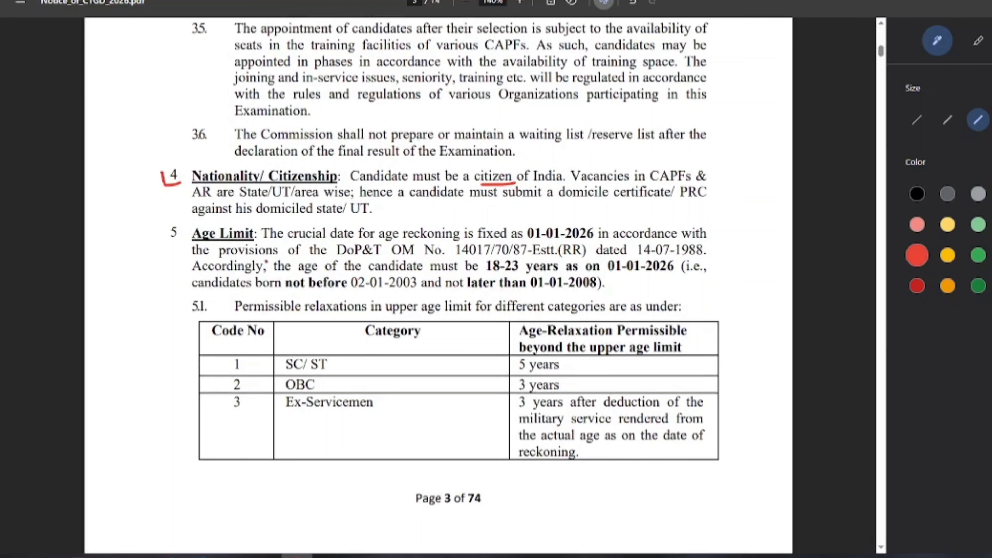
{"action": "left_click_drag", "start_coordinate": [171, 233], "coordinate": [189, 244]}
{"action": "left_click_drag", "start_coordinate": [477, 273], "coordinate": [507, 271]}
{"action": "left_click_drag", "start_coordinate": [345, 287], "coordinate": [394, 285]}
{"action": "left_click_drag", "start_coordinate": [520, 293], "coordinate": [613, 296]}
- Tick the SC/ST, OBC and Ex-Servicemen age relaxations in the table under clause 5.1 in red
{"action": "scroll", "coordinate": [499, 310], "scroll_direction": "down", "scroll_amount": 2}
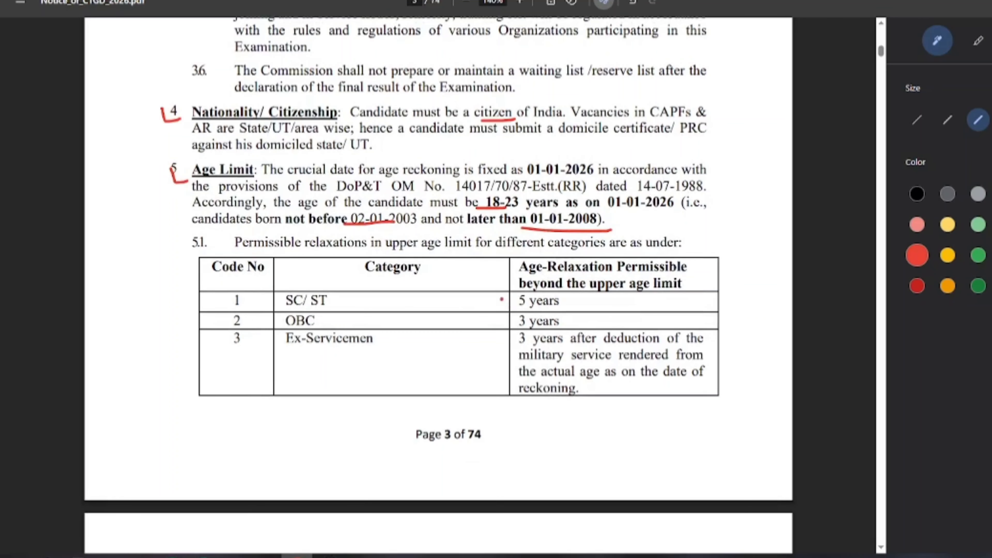
{"action": "mouse_move", "coordinate": [501, 299]}
{"action": "left_mouse_down"}
{"action": "mouse_move", "coordinate": [512, 307]}
{"action": "mouse_move", "coordinate": [501, 332]}
{"action": "mouse_move", "coordinate": [516, 327]}
{"action": "mouse_move", "coordinate": [493, 355]}
{"action": "mouse_move", "coordinate": [519, 346]}
{"action": "left_mouse_up"}
- Tick section 7, Educational Qualification, and underline "10th" and the 01-01-2026 date in its heading in red
{"action": "scroll", "coordinate": [620, 380], "scroll_direction": "down", "scroll_amount": 6}
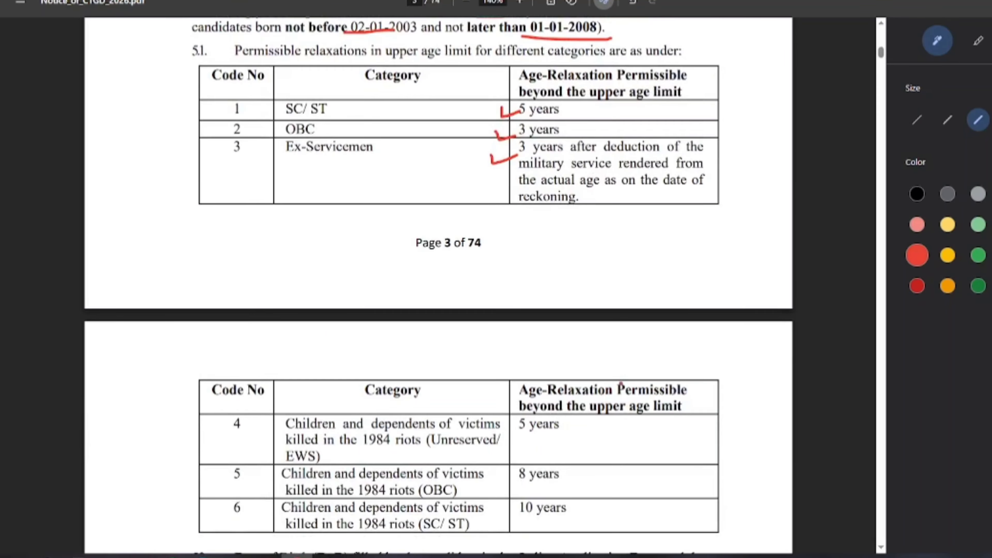
{"action": "scroll", "coordinate": [620, 383], "scroll_direction": "down", "scroll_amount": 4}
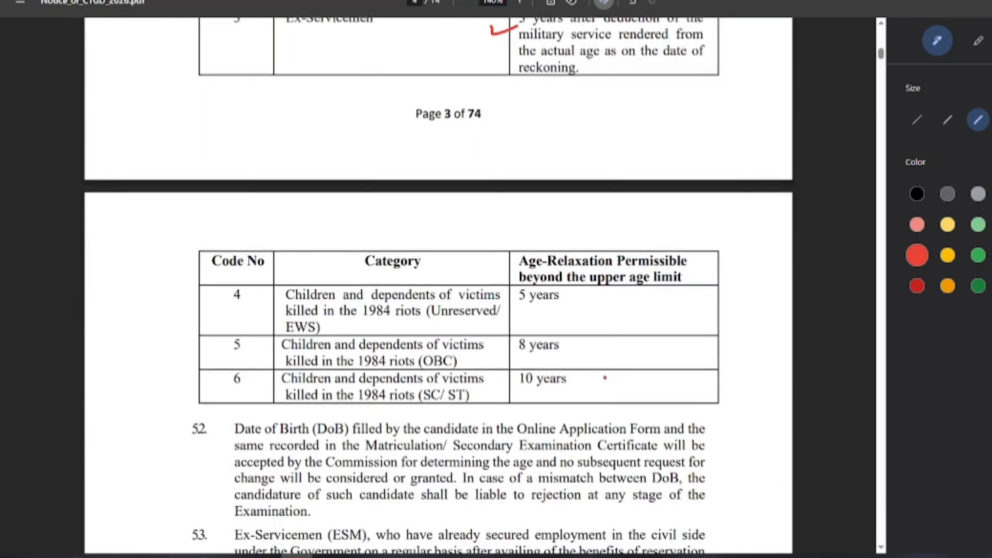
{"action": "scroll", "coordinate": [605, 377], "scroll_direction": "down", "scroll_amount": 12}
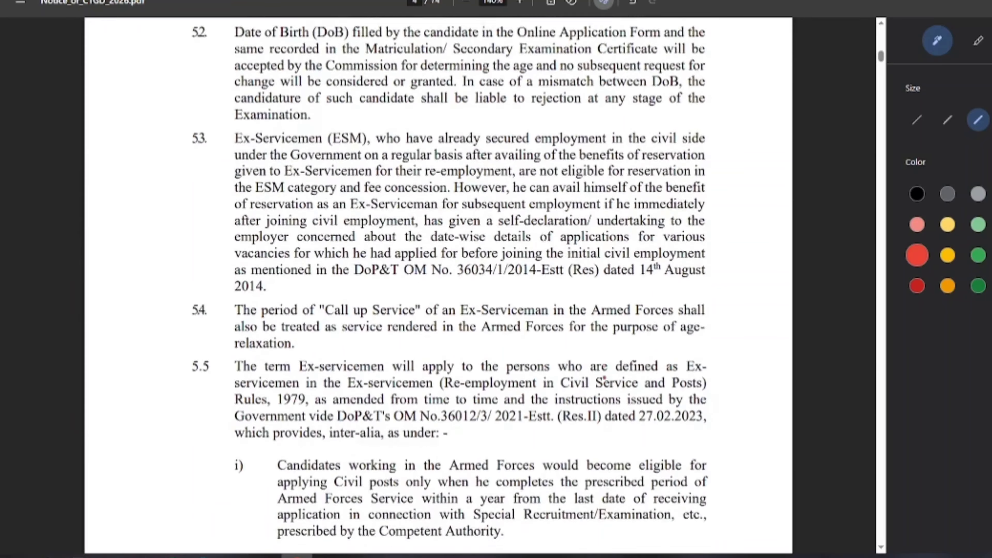
{"action": "scroll", "coordinate": [604, 378], "scroll_direction": "down", "scroll_amount": 20}
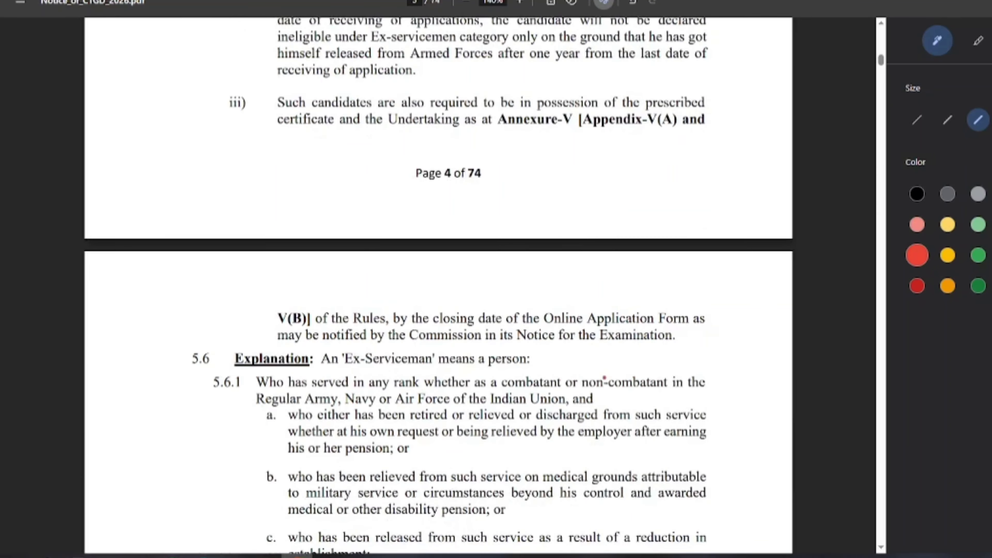
{"action": "scroll", "coordinate": [604, 378], "scroll_direction": "down", "scroll_amount": 12}
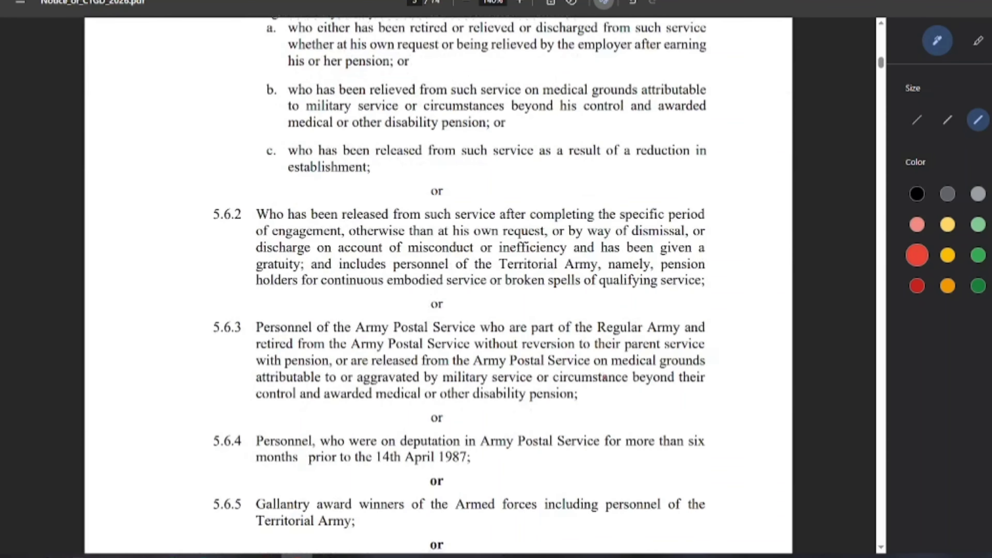
{"action": "scroll", "coordinate": [605, 378], "scroll_direction": "down", "scroll_amount": 20}
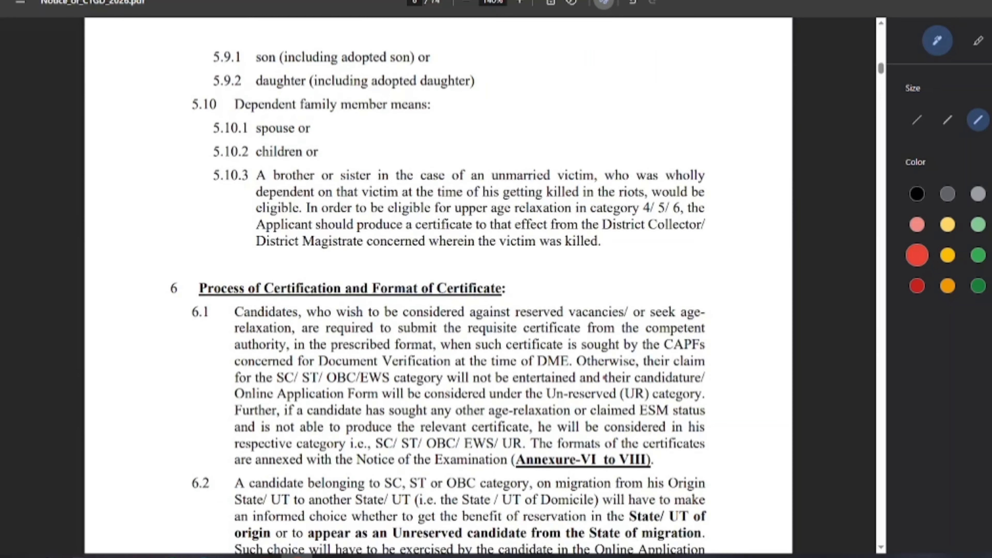
{"action": "scroll", "coordinate": [604, 379], "scroll_direction": "down", "scroll_amount": 20}
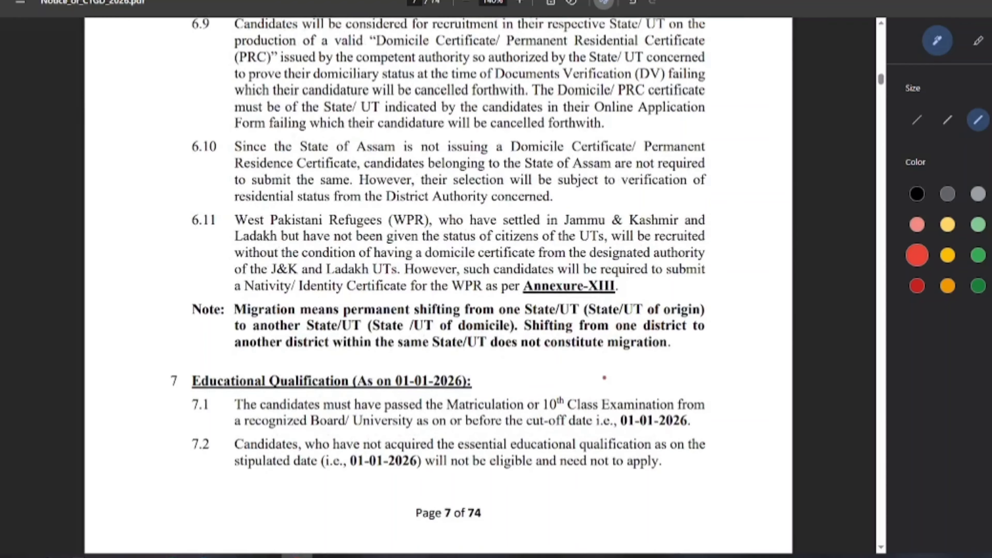
{"action": "scroll", "coordinate": [604, 378], "scroll_direction": "down", "scroll_amount": 7}
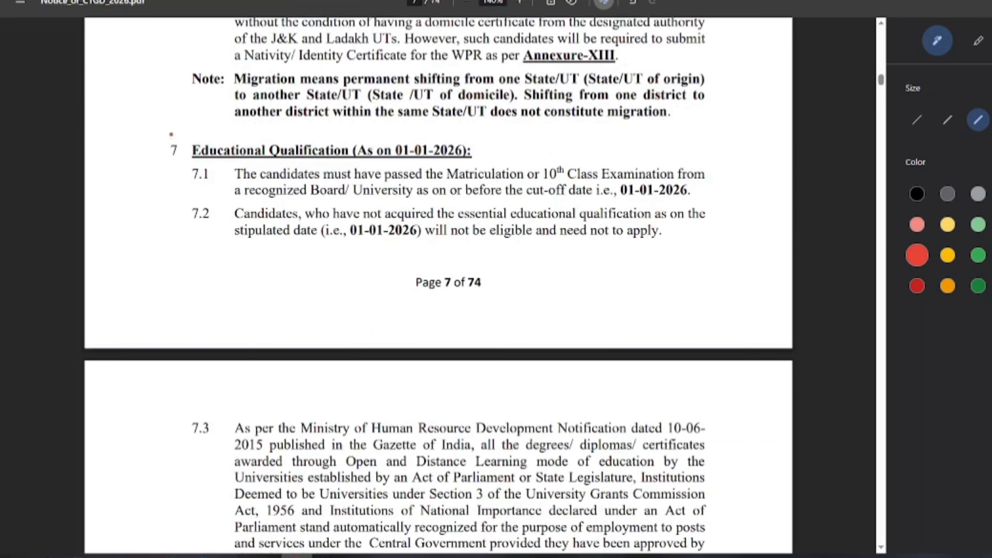
{"action": "left_click_drag", "start_coordinate": [171, 133], "coordinate": [180, 170]}
{"action": "left_click_drag", "start_coordinate": [536, 179], "coordinate": [559, 180]}
{"action": "left_click_drag", "start_coordinate": [403, 161], "coordinate": [488, 161]}
- Tick the NCC 'C' and 'B' rows under clause 7.5, underline 5%, 3% and 2%, and circle the "Incentive/ Bonus marks" heading in red
{"action": "scroll", "coordinate": [483, 202], "scroll_direction": "down", "scroll_amount": 16}
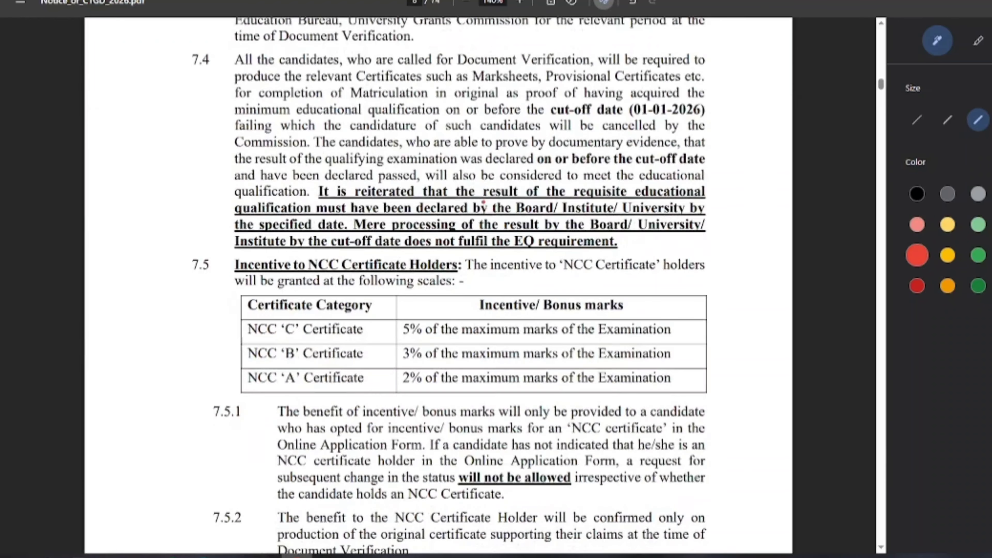
{"action": "left_click_drag", "start_coordinate": [233, 321], "coordinate": [230, 339]}
{"action": "left_click_drag", "start_coordinate": [397, 335], "coordinate": [421, 338]}
{"action": "left_click_drag", "start_coordinate": [232, 359], "coordinate": [245, 362]}
{"action": "left_click_drag", "start_coordinate": [395, 359], "coordinate": [440, 358]}
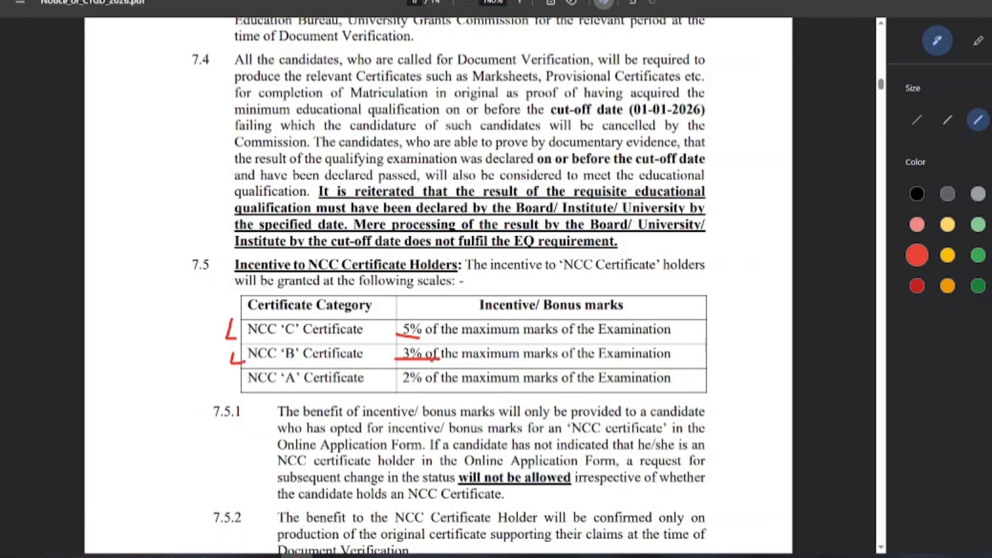
{"action": "left_click_drag", "start_coordinate": [394, 384], "coordinate": [441, 385]}
{"action": "scroll", "coordinate": [477, 343], "scroll_direction": "down", "scroll_amount": 2}
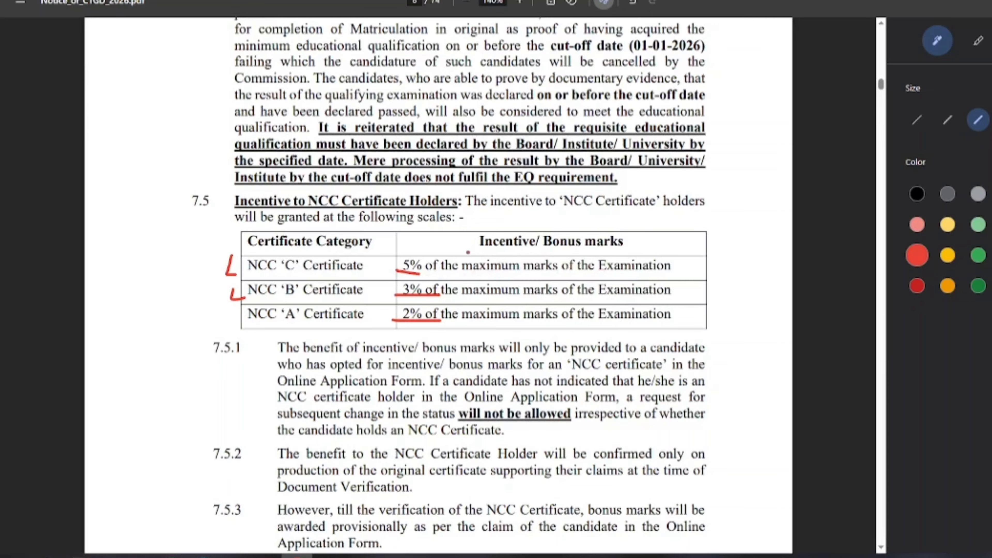
{"action": "mouse_move", "coordinate": [478, 225]}
{"action": "left_mouse_down"}
{"action": "mouse_move", "coordinate": [473, 245]}
{"action": "mouse_move", "coordinate": [625, 245]}
{"action": "mouse_move", "coordinate": [486, 224]}
{"action": "left_mouse_up"}
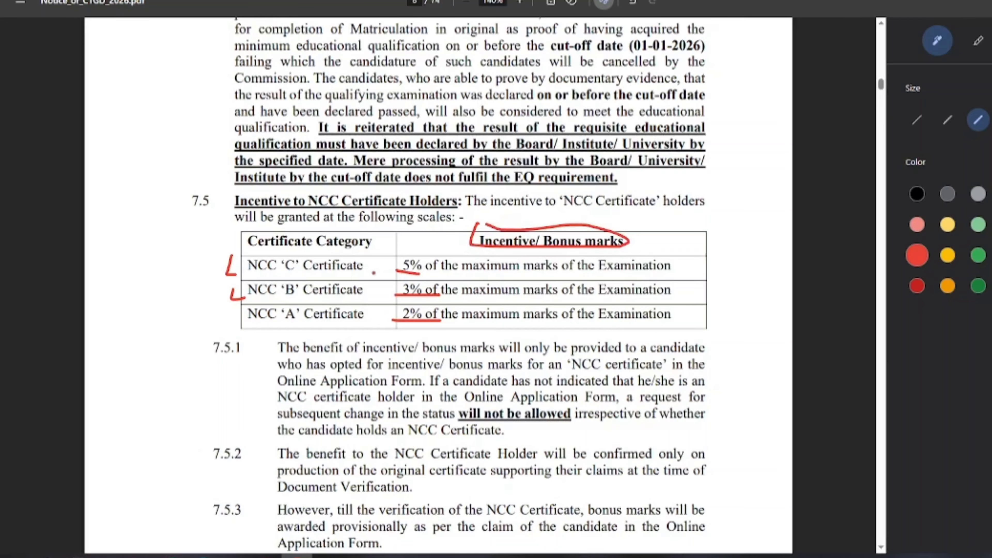
- Underline "OTR generated" in clause 8.1 of the How to Apply section in red
{"action": "scroll", "coordinate": [374, 270], "scroll_direction": "down", "scroll_amount": 10}
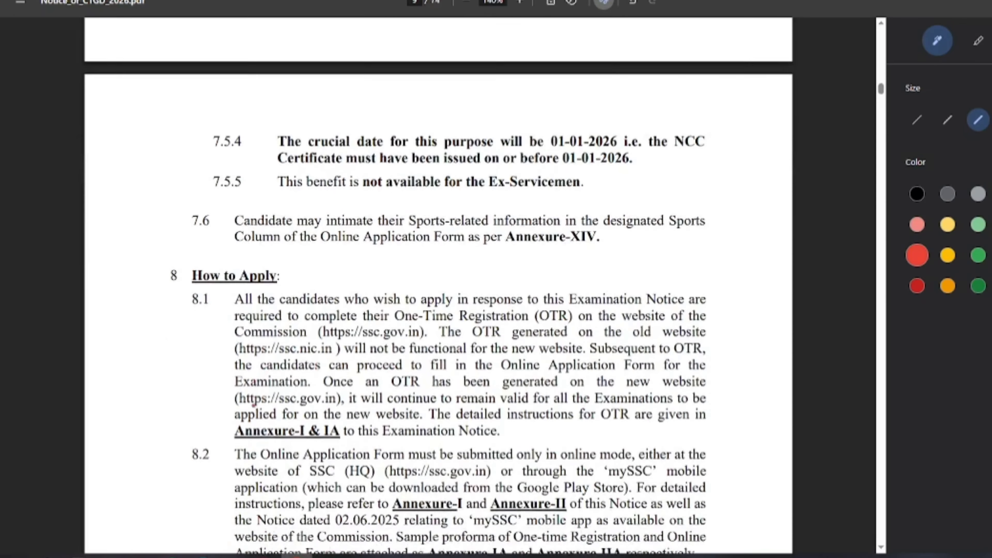
{"action": "left_click_drag", "start_coordinate": [470, 295], "coordinate": [551, 301]}
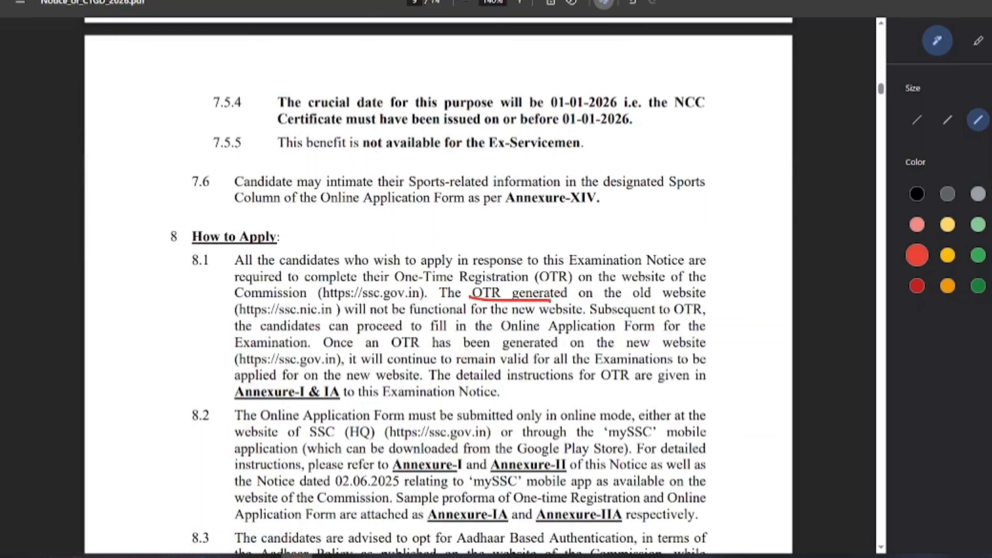
{"action": "scroll", "coordinate": [488, 293], "scroll_direction": "down", "scroll_amount": 2}
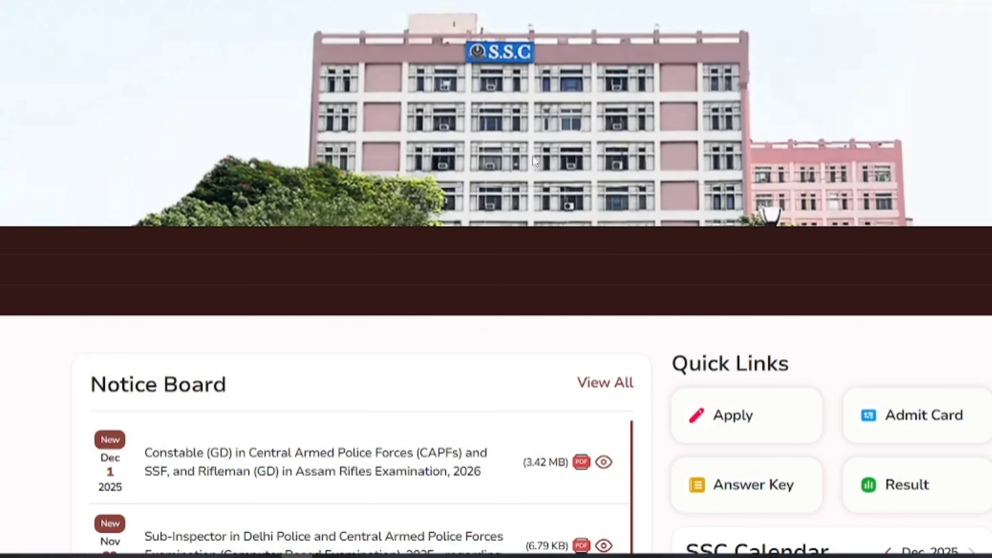
- Switch to the Staff Selection Commission website, open the candidate login form and start registering as a new user
{"action": "scroll", "coordinate": [532, 156], "scroll_direction": "up", "scroll_amount": 3}
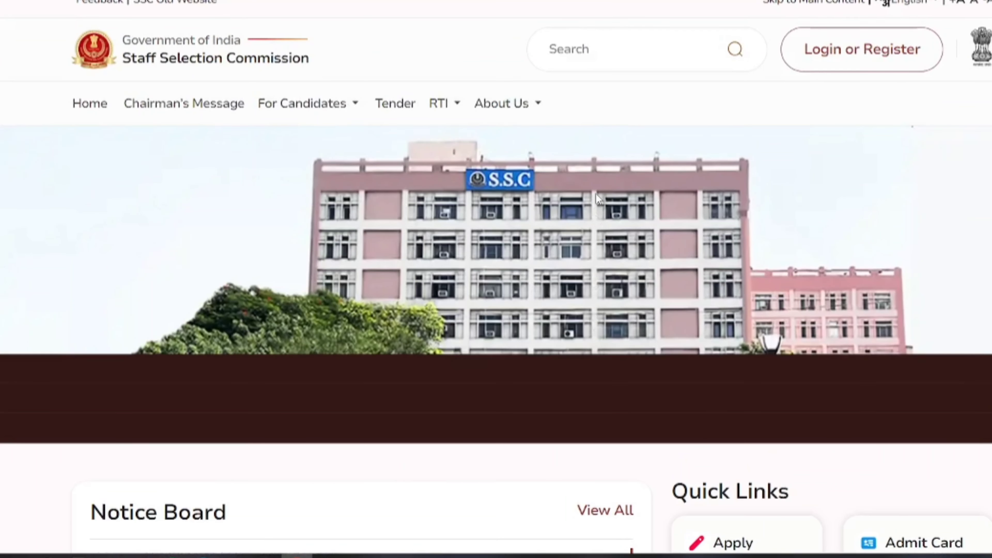
{"action": "left_click", "coordinate": [857, 60]}
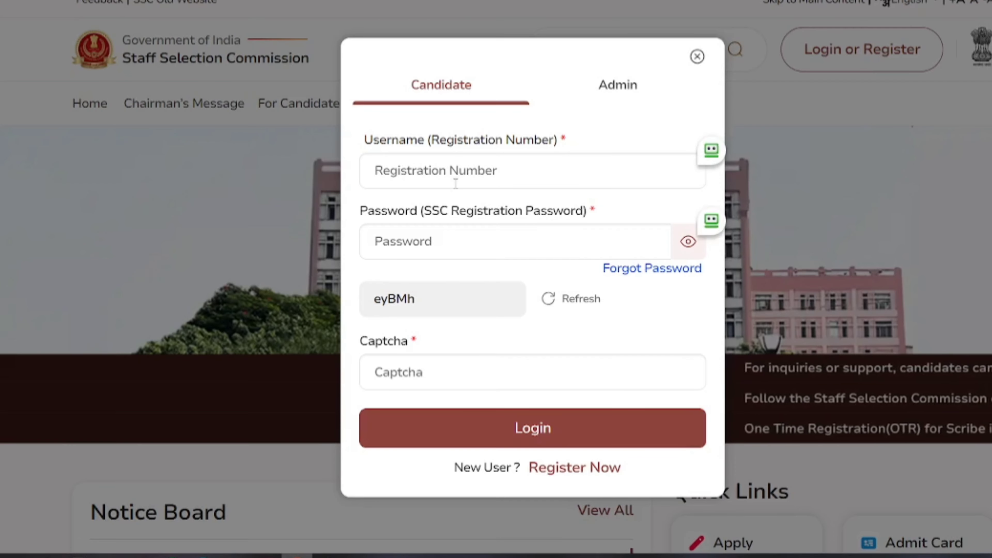
{"action": "left_click", "coordinate": [444, 183]}
{"action": "left_click", "coordinate": [432, 239]}
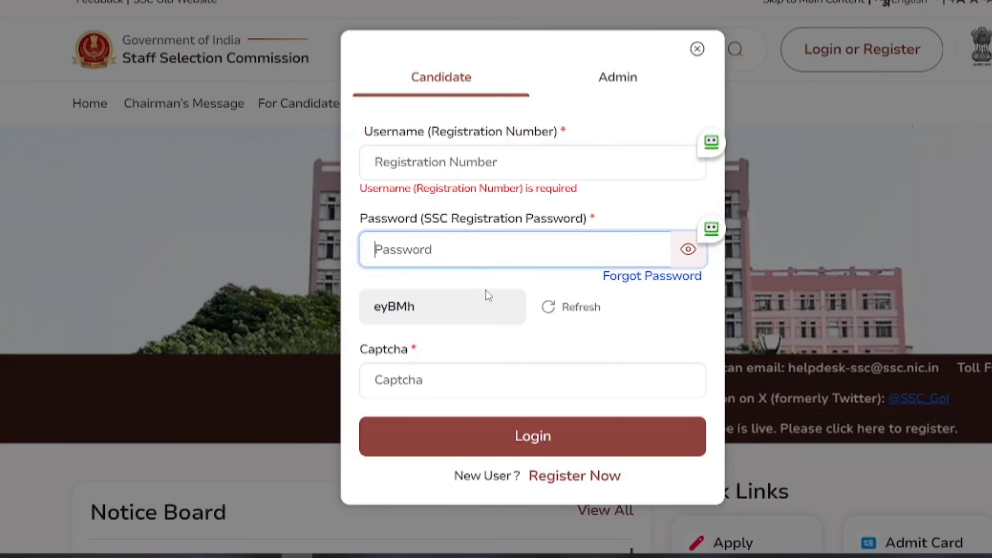
{"action": "left_click", "coordinate": [591, 477]}
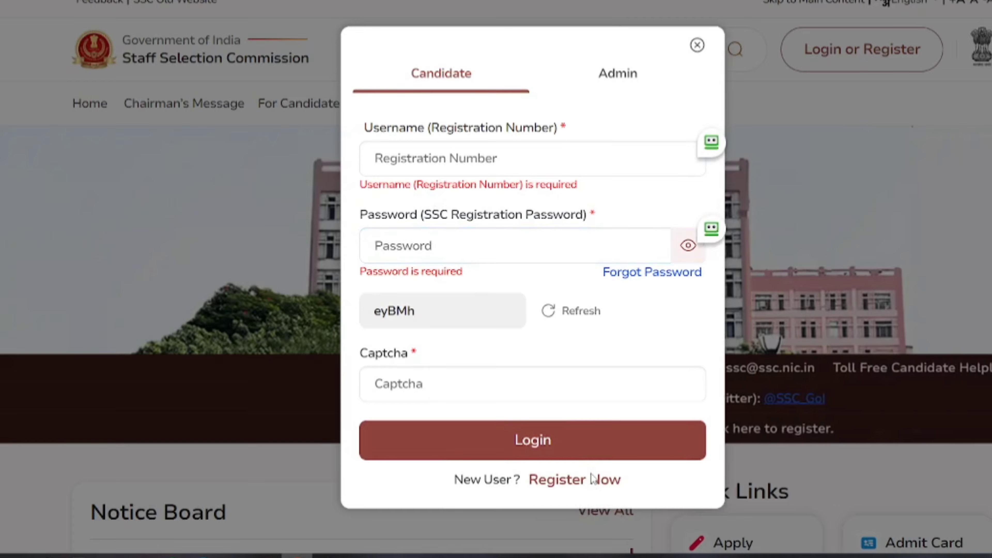
- Highlight the One Time Registration heading and continue to the Personal Details form
{"action": "scroll", "coordinate": [592, 473], "scroll_direction": "down", "scroll_amount": 3}
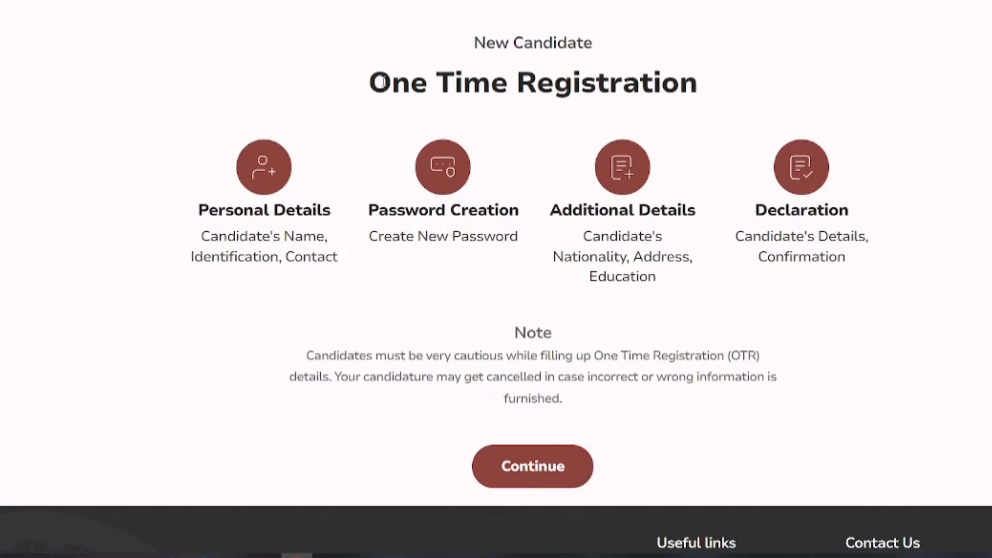
{"action": "left_click_drag", "start_coordinate": [387, 83], "coordinate": [680, 83]}
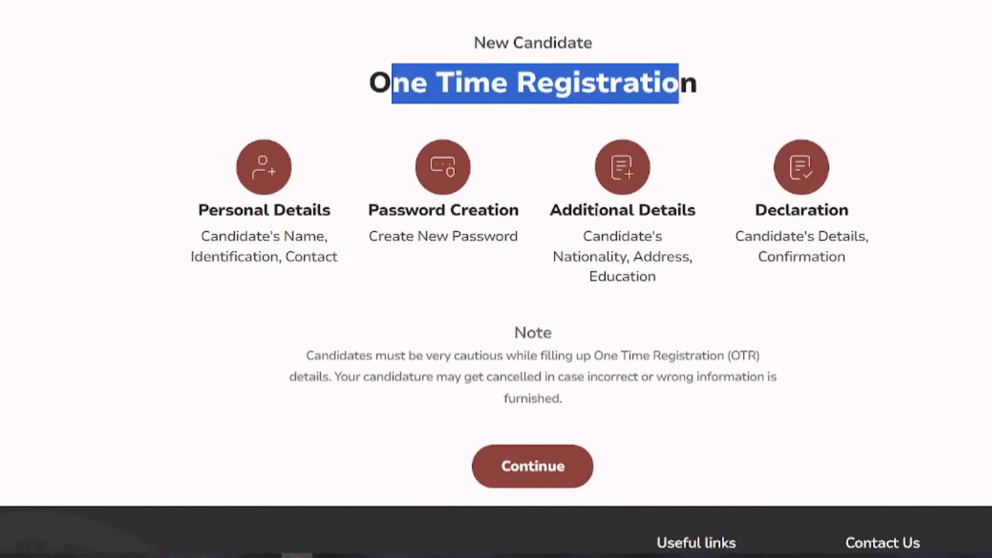
{"action": "left_click", "coordinate": [521, 471]}
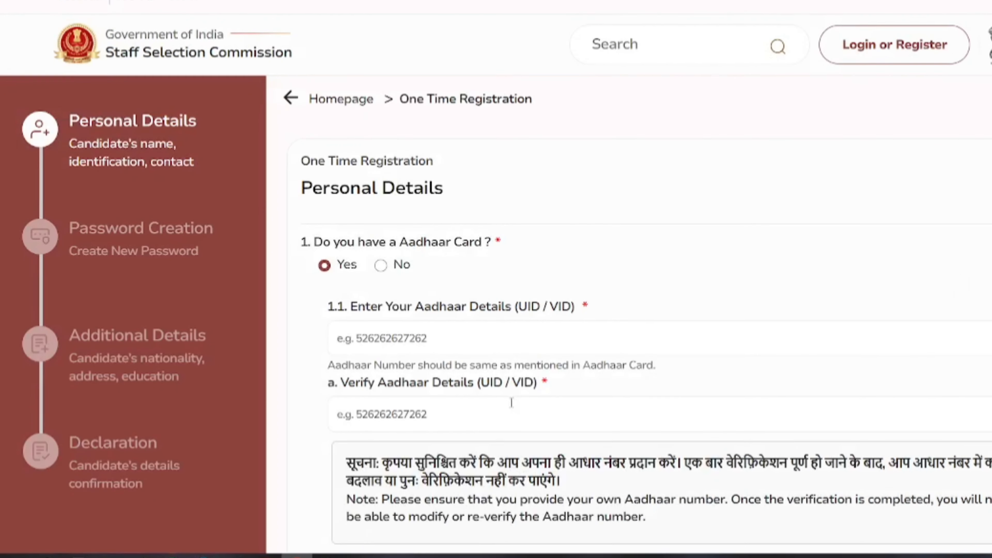
- Highlight the Aadhaar Card question, go to the Aadhaar details field and accept the Aadhaar authentication consent
{"action": "scroll", "coordinate": [514, 403], "scroll_direction": "down", "scroll_amount": 2}
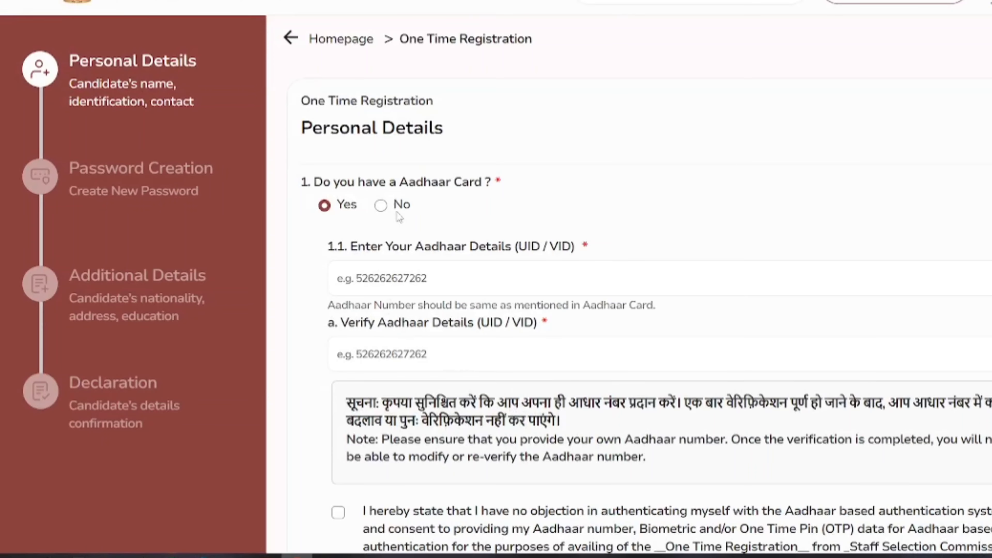
{"action": "left_click_drag", "start_coordinate": [347, 183], "coordinate": [435, 185]}
{"action": "scroll", "coordinate": [426, 195], "scroll_direction": "down", "scroll_amount": 2}
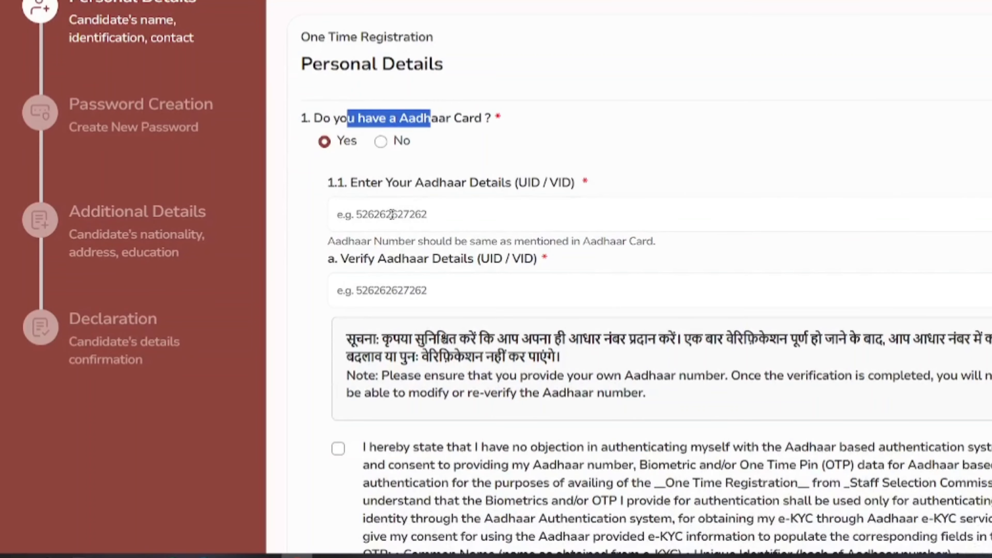
{"action": "left_click", "coordinate": [392, 215]}
{"action": "scroll", "coordinate": [393, 216], "scroll_direction": "down", "scroll_amount": 2}
{"action": "left_click", "coordinate": [338, 321]}
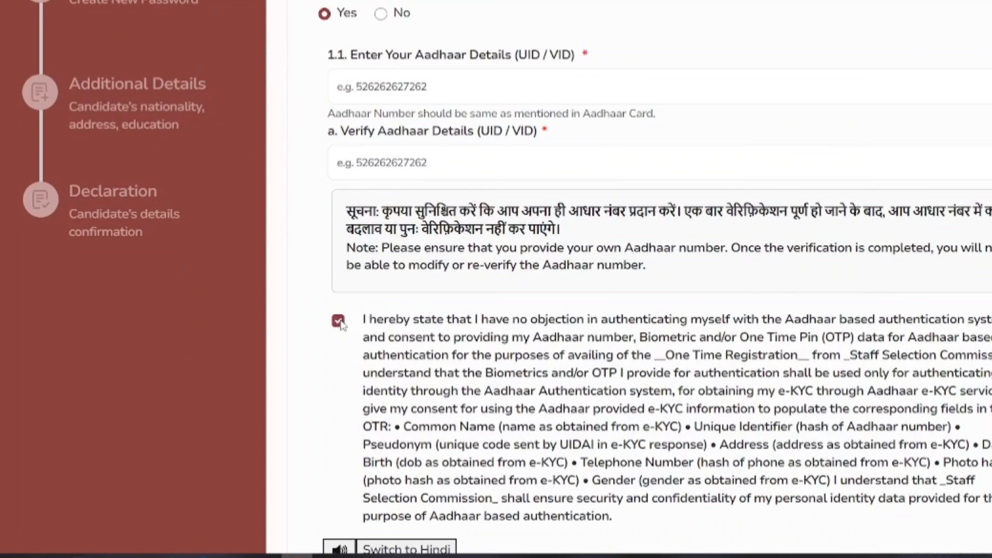
- Go over the Send OTP option and the candidate name and verify candidate name fields, leaving both names blank
{"action": "scroll", "coordinate": [342, 326], "scroll_direction": "down", "scroll_amount": 5}
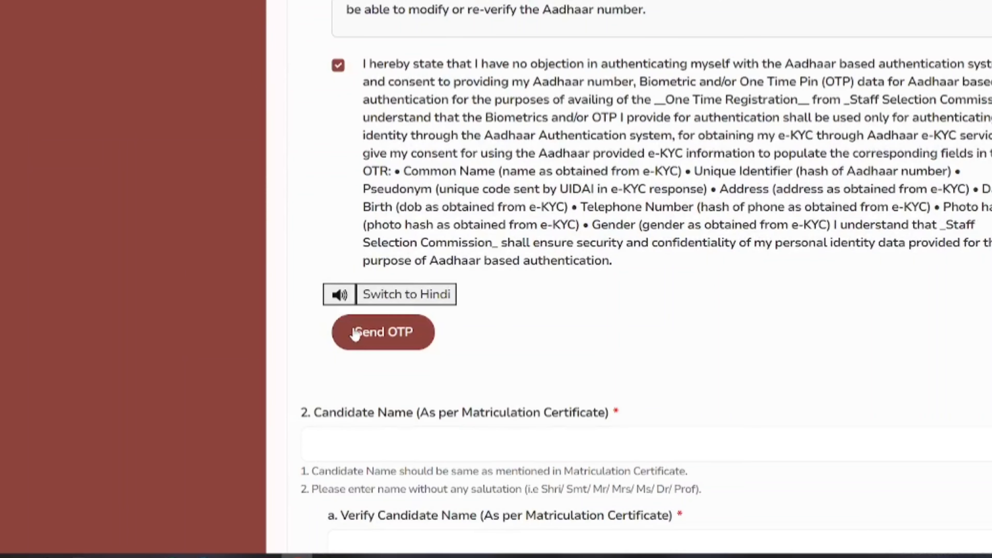
{"action": "scroll", "coordinate": [353, 329], "scroll_direction": "down", "scroll_amount": 3}
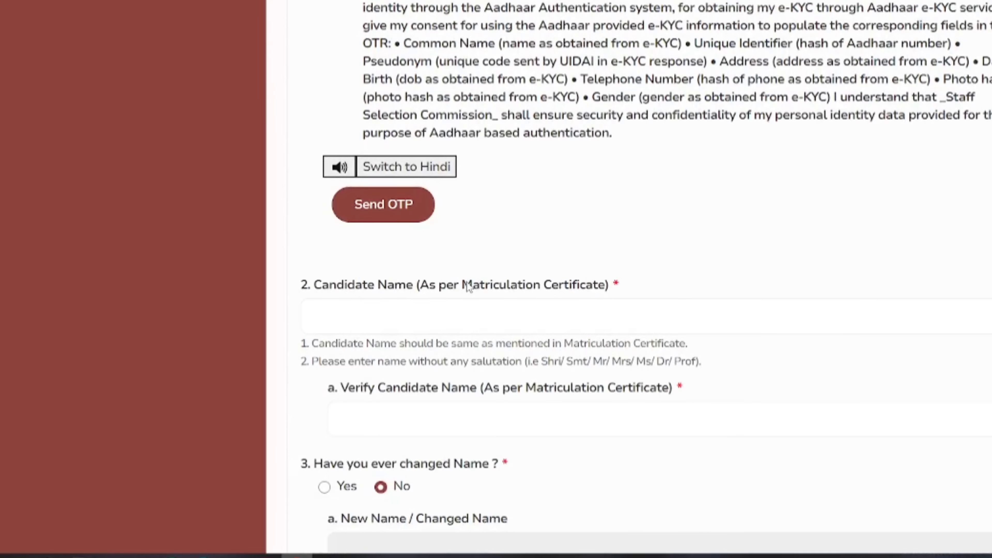
{"action": "scroll", "coordinate": [469, 281], "scroll_direction": "down", "scroll_amount": 3}
{"action": "left_click", "coordinate": [455, 202]}
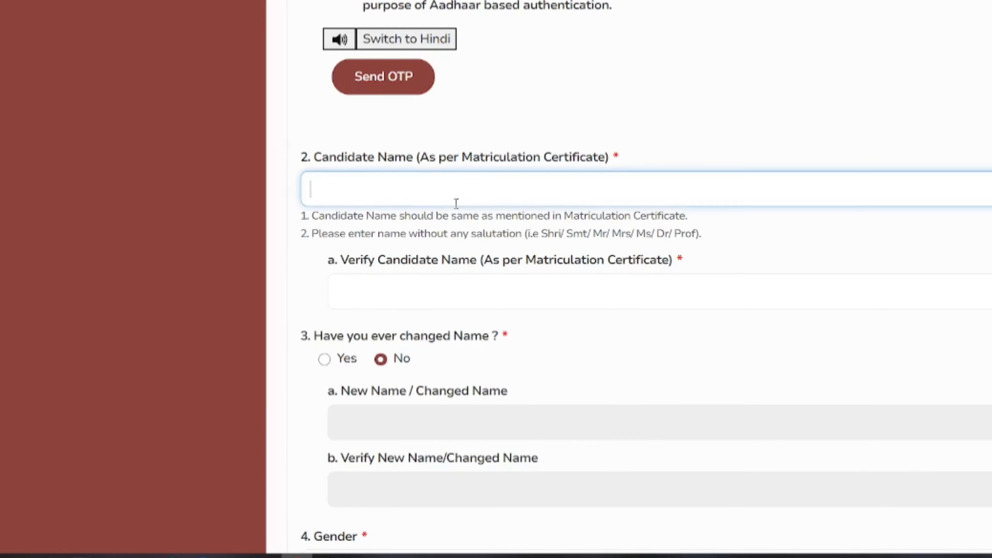
{"action": "scroll", "coordinate": [457, 208], "scroll_direction": "down", "scroll_amount": 2}
{"action": "scroll", "coordinate": [456, 205], "scroll_direction": "down", "scroll_amount": 2}
{"action": "left_click", "coordinate": [434, 169]}
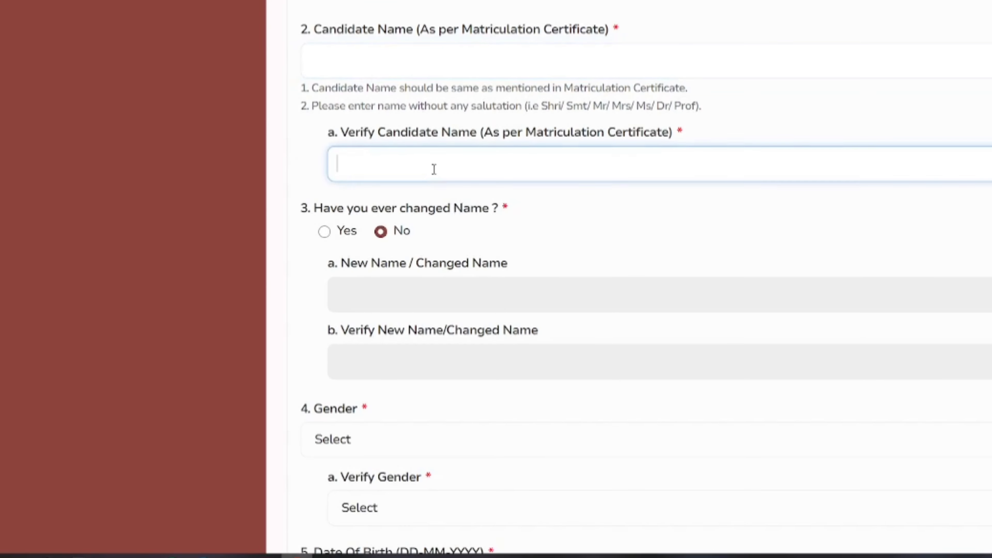
- Switch the changed-name question to Yes to show its extra fields, and set it back to No
{"action": "scroll", "coordinate": [426, 172], "scroll_direction": "down", "scroll_amount": 2}
{"action": "left_click", "coordinate": [325, 167]}
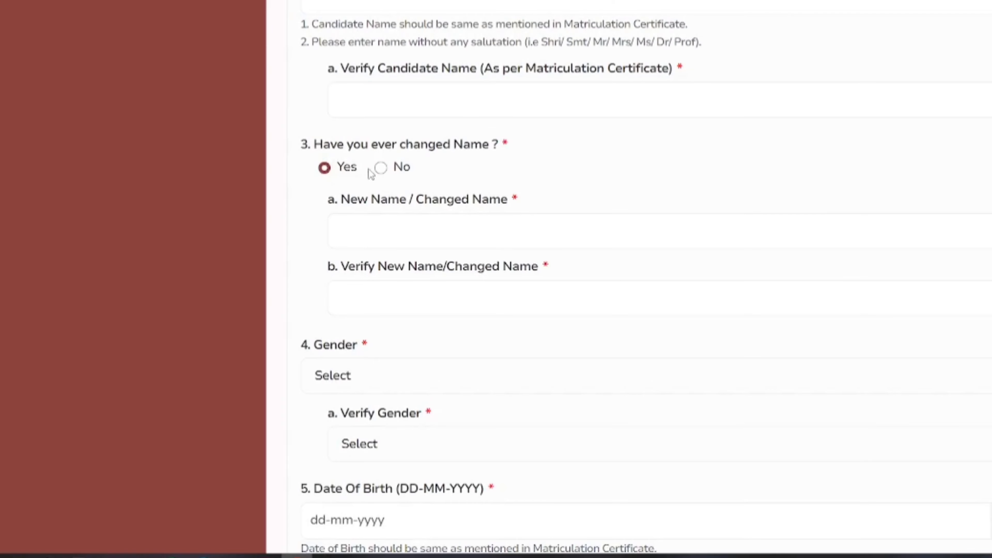
{"action": "left_click", "coordinate": [381, 167]}
- Set both Gender and Verify Gender to Male
{"action": "scroll", "coordinate": [386, 190], "scroll_direction": "down", "scroll_amount": 5}
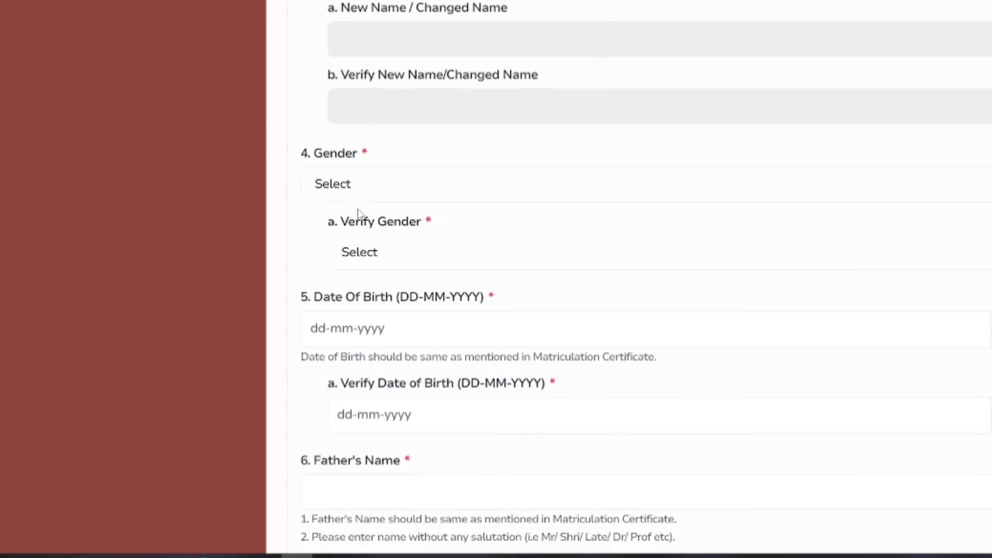
{"action": "left_click", "coordinate": [354, 193]}
{"action": "left_click", "coordinate": [337, 255]}
{"action": "scroll", "coordinate": [338, 254], "scroll_direction": "down", "scroll_amount": 2}
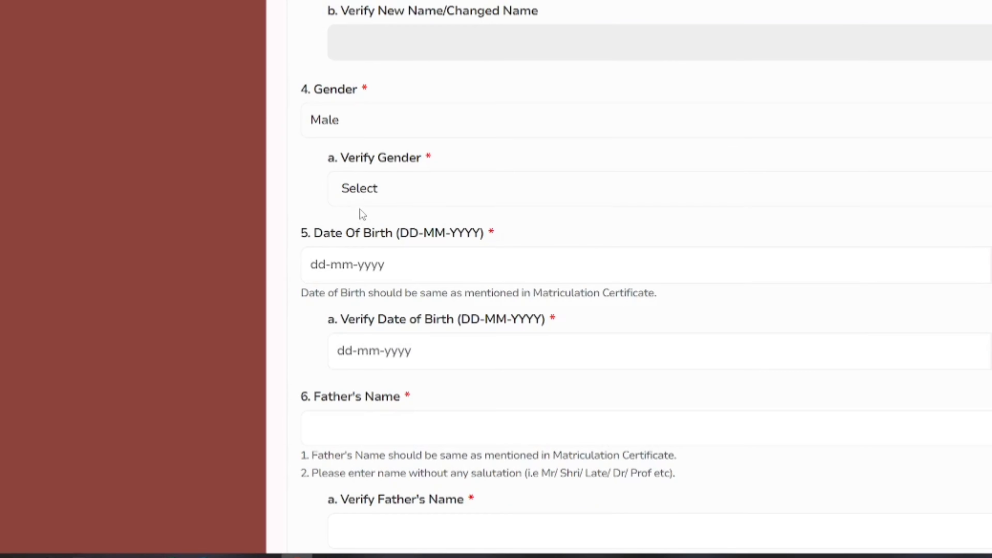
{"action": "left_click", "coordinate": [360, 204]}
{"action": "left_click", "coordinate": [365, 258]}
- Go over the date of birth, father's name and mother's name fields with their verification fields, leaving all of them blank
{"action": "scroll", "coordinate": [366, 258], "scroll_direction": "down", "scroll_amount": 2}
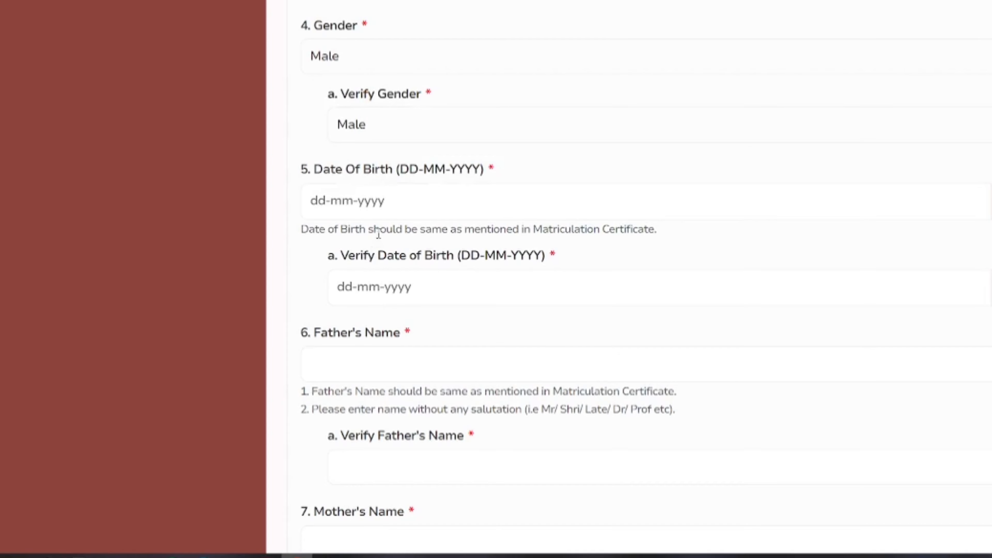
{"action": "scroll", "coordinate": [383, 283], "scroll_direction": "down", "scroll_amount": 4}
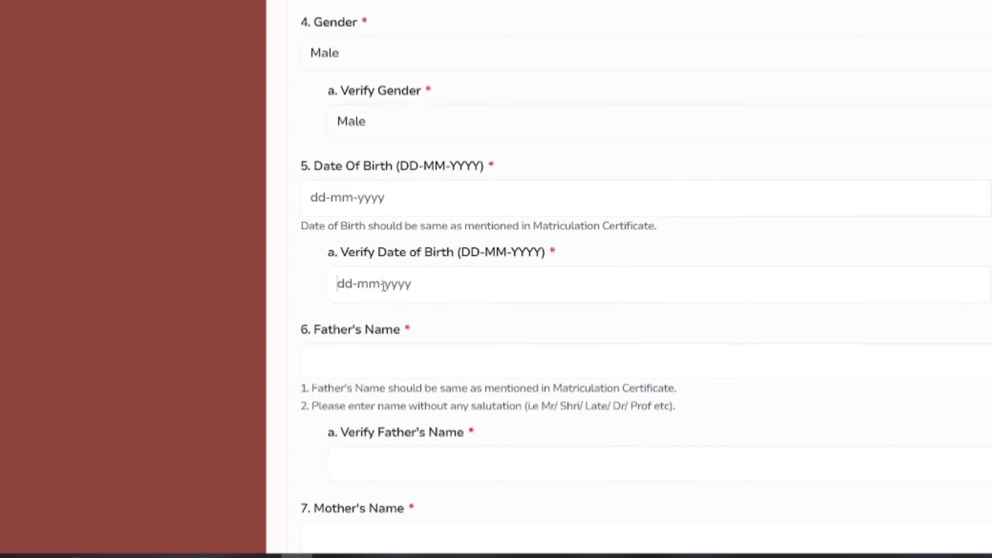
{"action": "left_click", "coordinate": [381, 238]}
{"action": "scroll", "coordinate": [379, 250], "scroll_direction": "down", "scroll_amount": 2}
{"action": "left_click", "coordinate": [379, 261]}
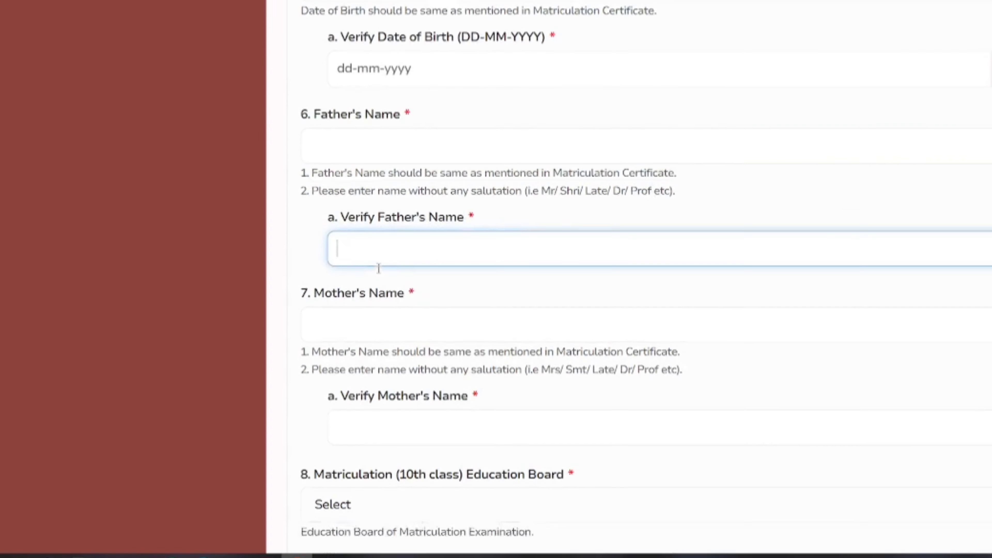
{"action": "scroll", "coordinate": [380, 243], "scroll_direction": "down", "scroll_amount": 3}
{"action": "left_click", "coordinate": [388, 221]}
{"action": "scroll", "coordinate": [391, 234], "scroll_direction": "down", "scroll_amount": 2}
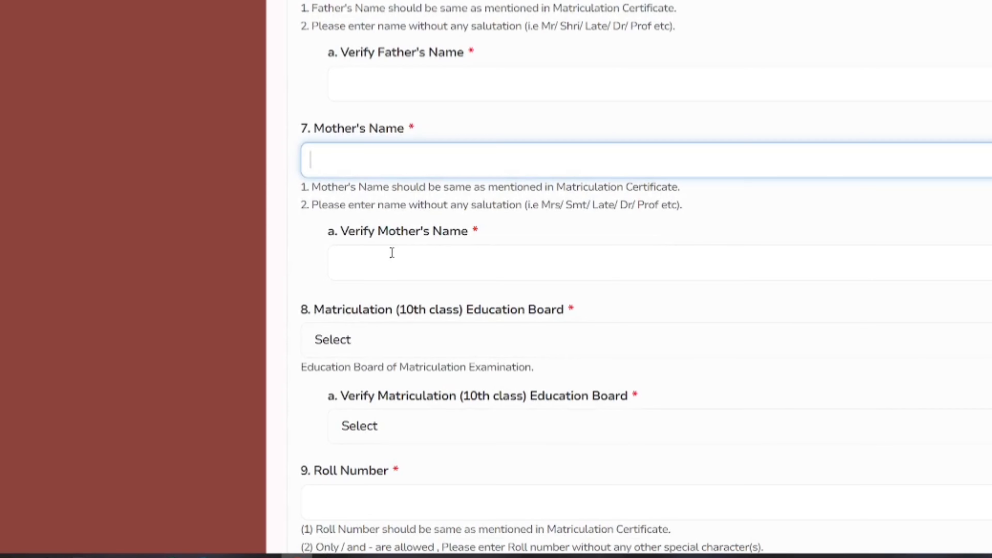
{"action": "left_click", "coordinate": [392, 253]}
- Set the Matriculation Education Board and its verification to Board of High School And Intermediate Education Uttar Pradesh
{"action": "scroll", "coordinate": [392, 252], "scroll_direction": "down", "scroll_amount": 3}
{"action": "left_click", "coordinate": [403, 218]}
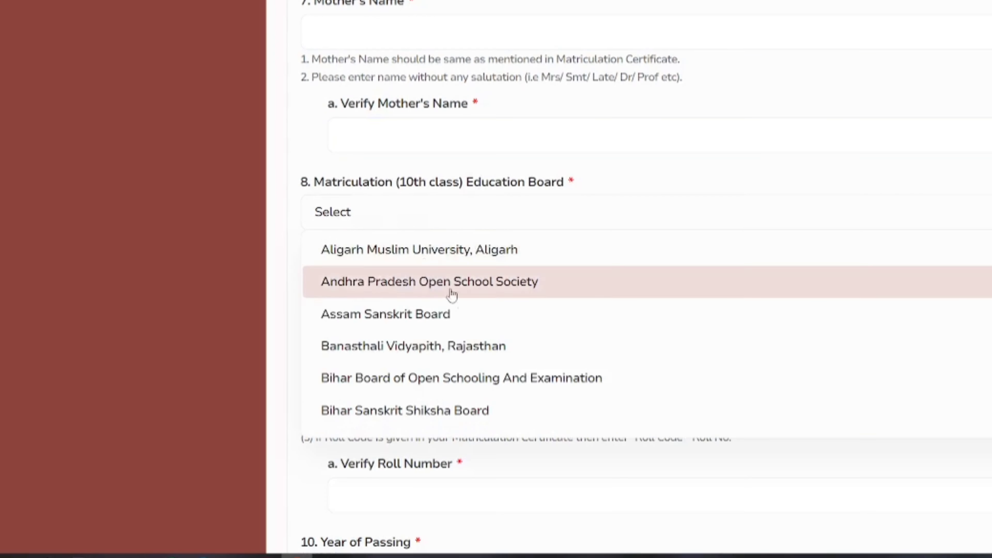
{"action": "scroll", "coordinate": [461, 305], "scroll_direction": "down", "scroll_amount": 5}
{"action": "left_click", "coordinate": [528, 315]}
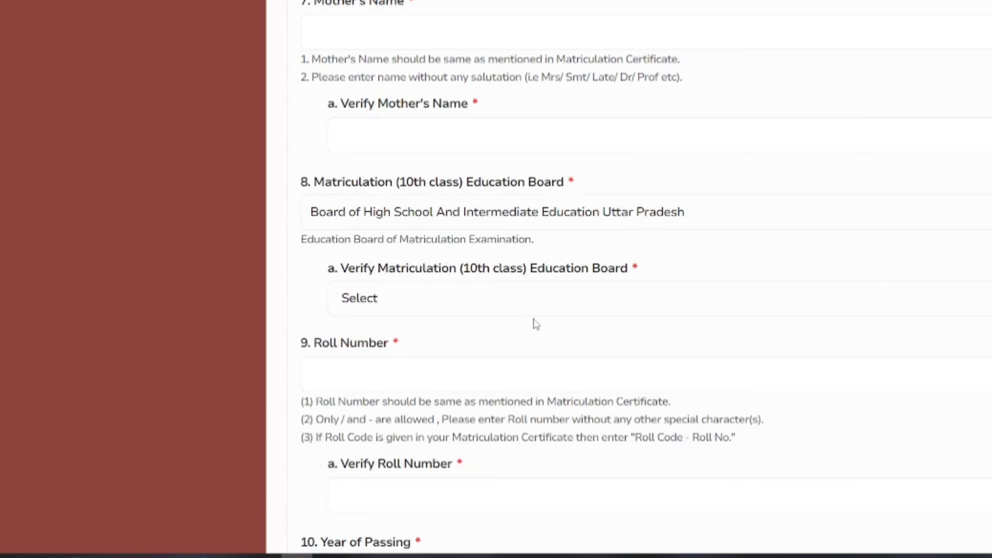
{"action": "left_click", "coordinate": [524, 315]}
{"action": "scroll", "coordinate": [532, 337], "scroll_direction": "down", "scroll_amount": 5}
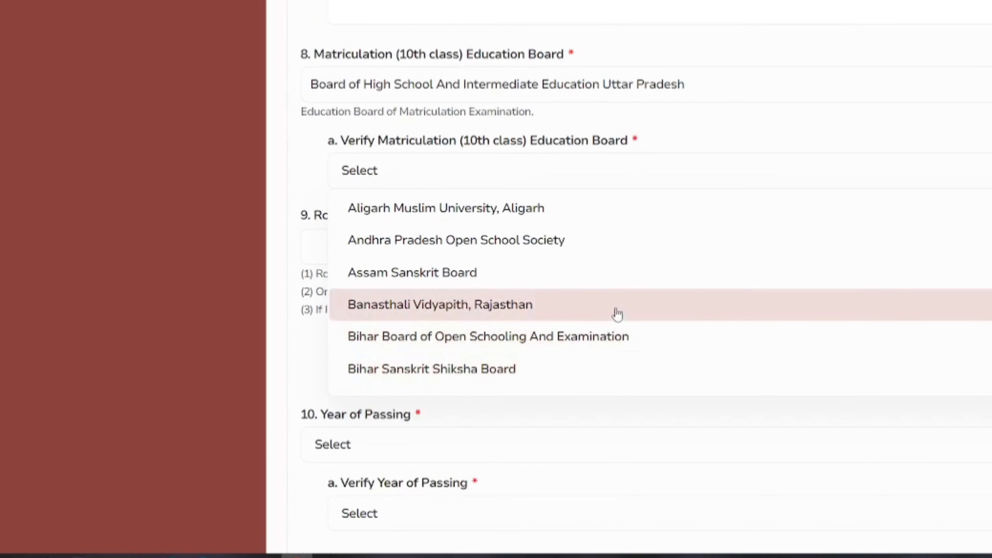
{"action": "left_click", "coordinate": [618, 337]}
- Go over the Roll Number, Verify Roll Number and Year of Passing fields, leaving them unfilled
{"action": "scroll", "coordinate": [618, 337], "scroll_direction": "down", "scroll_amount": 5}
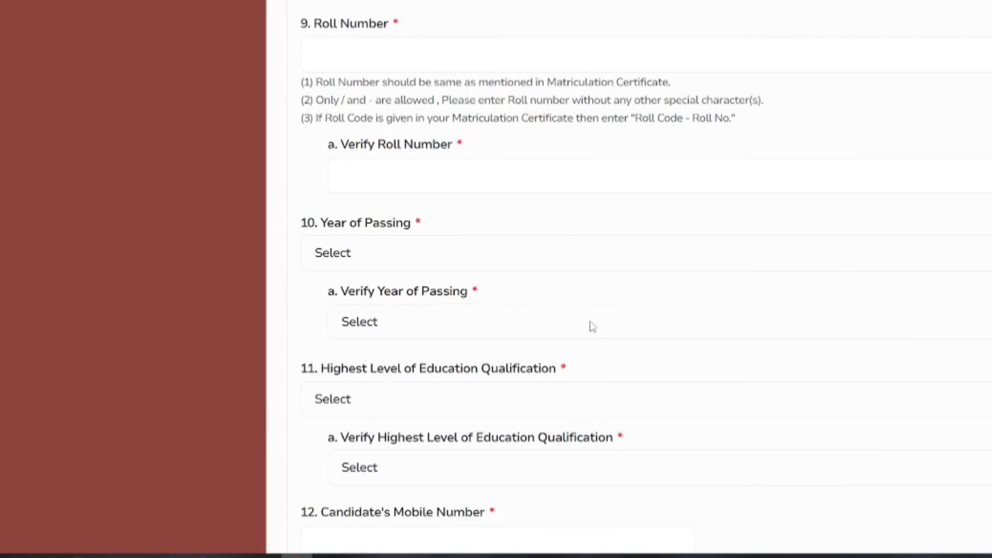
{"action": "left_click", "coordinate": [377, 184]}
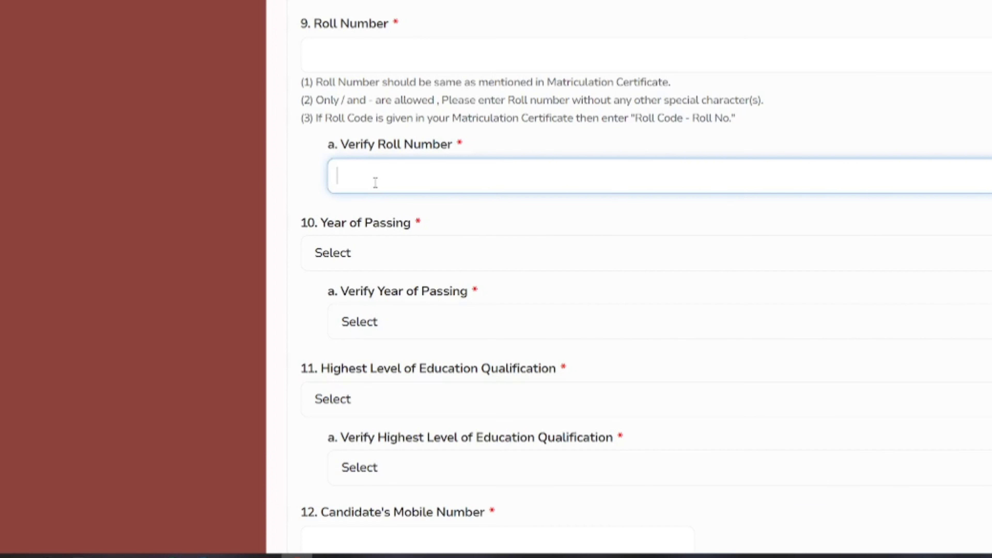
{"action": "left_click", "coordinate": [374, 67]}
{"action": "scroll", "coordinate": [394, 162], "scroll_direction": "down", "scroll_amount": 2}
{"action": "double_click", "coordinate": [360, 161]}
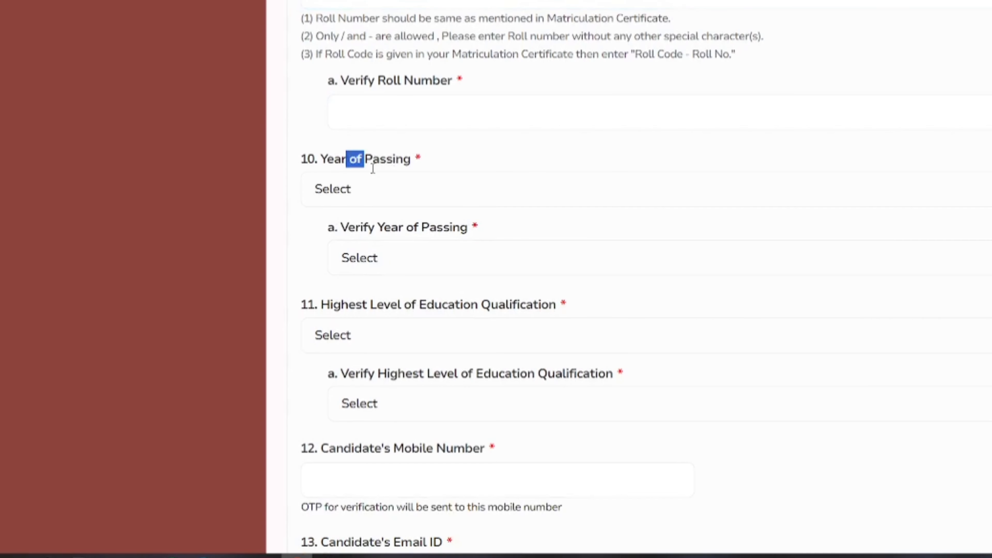
- Set the Highest Level of Education Qualification and its verification to Higher Secondary (10+2)
{"action": "scroll", "coordinate": [370, 169], "scroll_direction": "down", "scroll_amount": 2}
{"action": "left_click", "coordinate": [377, 283]}
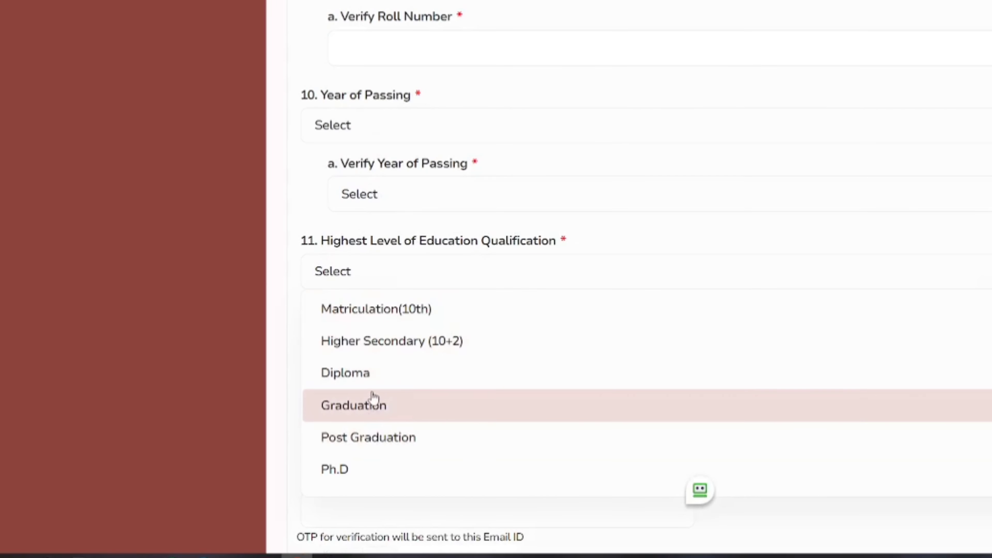
{"action": "left_click", "coordinate": [384, 341]}
{"action": "scroll", "coordinate": [390, 348], "scroll_direction": "down", "scroll_amount": 2}
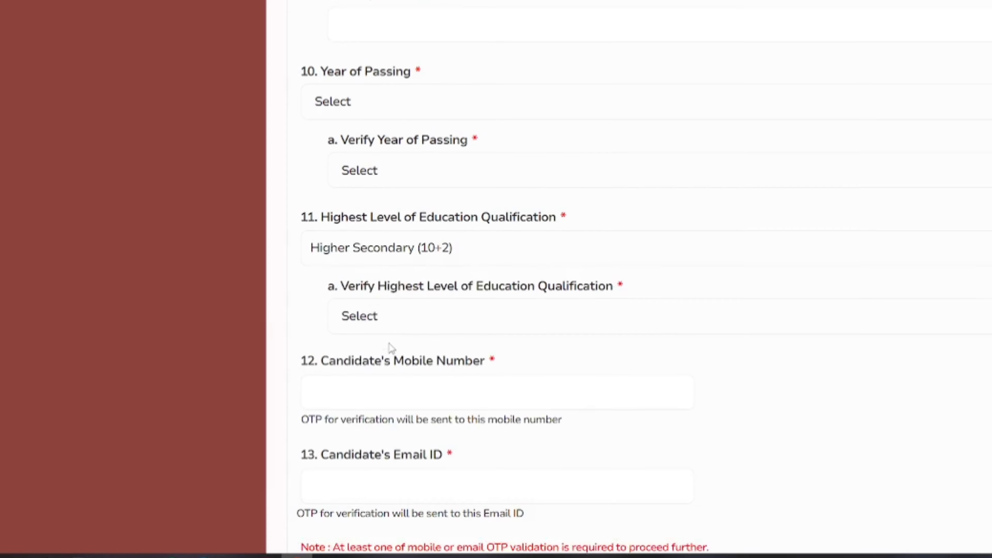
{"action": "left_click", "coordinate": [402, 278]}
{"action": "left_click", "coordinate": [429, 346]}
- Go to the candidate's mobile number and email ID fields, leaving both blank
{"action": "scroll", "coordinate": [428, 349], "scroll_direction": "down", "scroll_amount": 2}
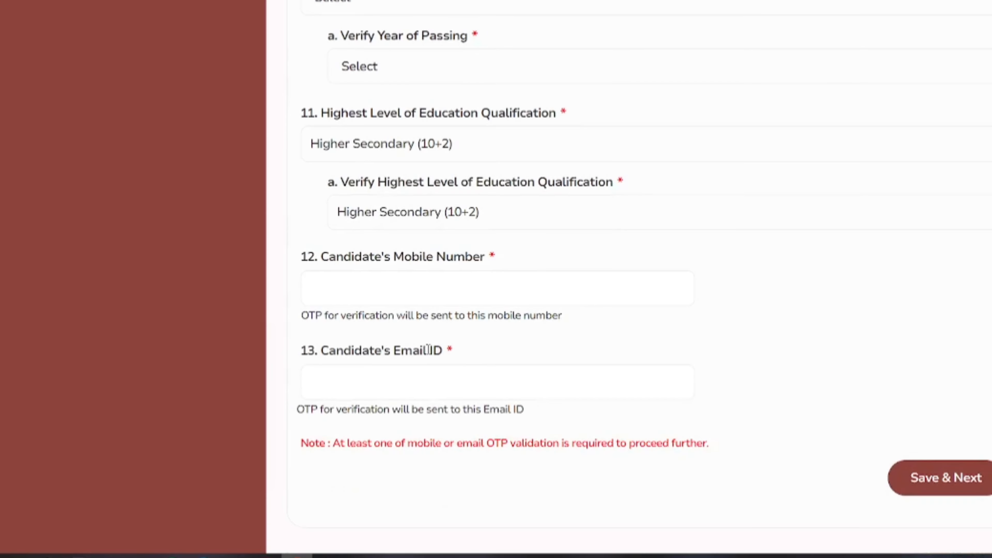
{"action": "left_click", "coordinate": [388, 286]}
{"action": "left_click", "coordinate": [370, 370]}
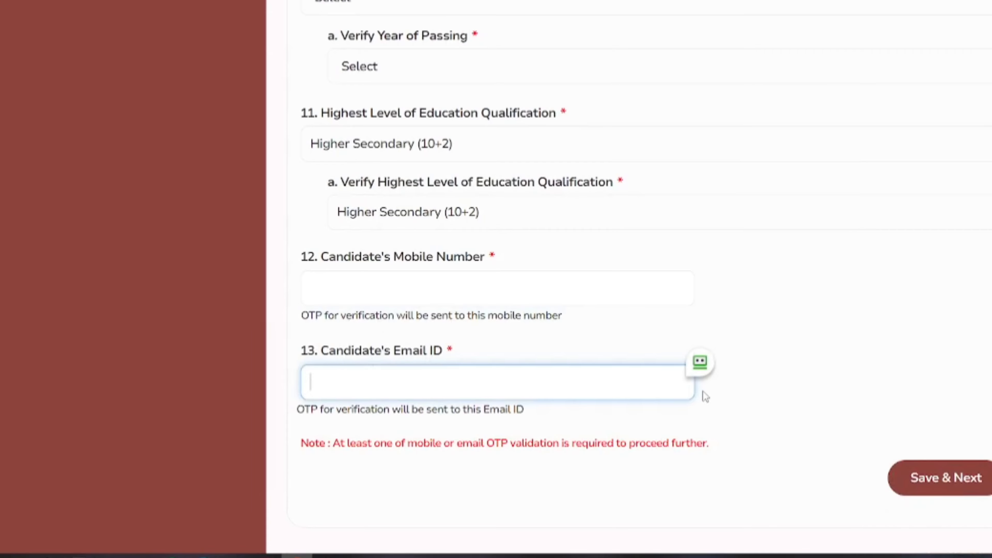
- Leave the One Time Registration form and open the candidate login page
{"action": "scroll", "coordinate": [629, 293], "scroll_direction": "up", "scroll_amount": 20}
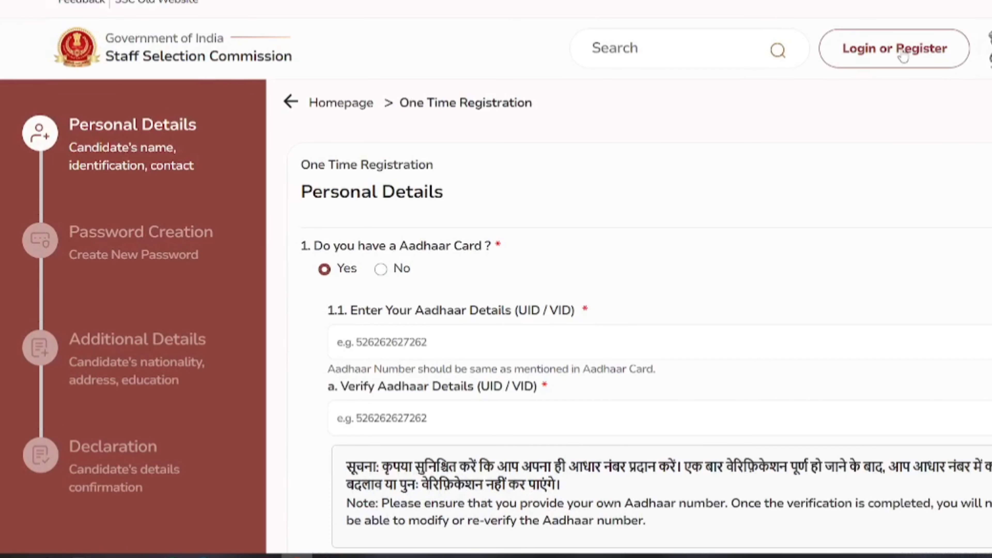
{"action": "left_click", "coordinate": [903, 56]}
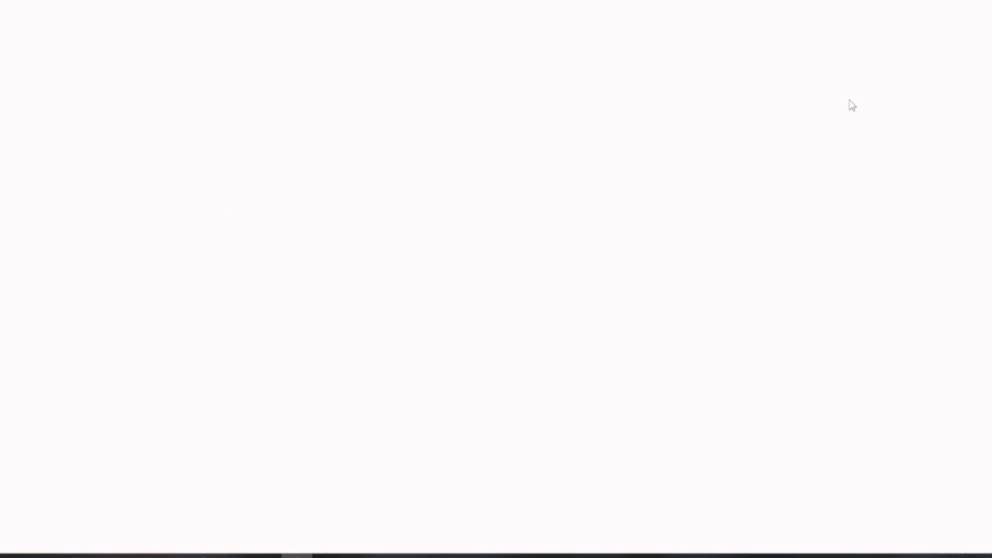
{"action": "scroll", "coordinate": [484, 321], "scroll_direction": "down", "scroll_amount": 2}
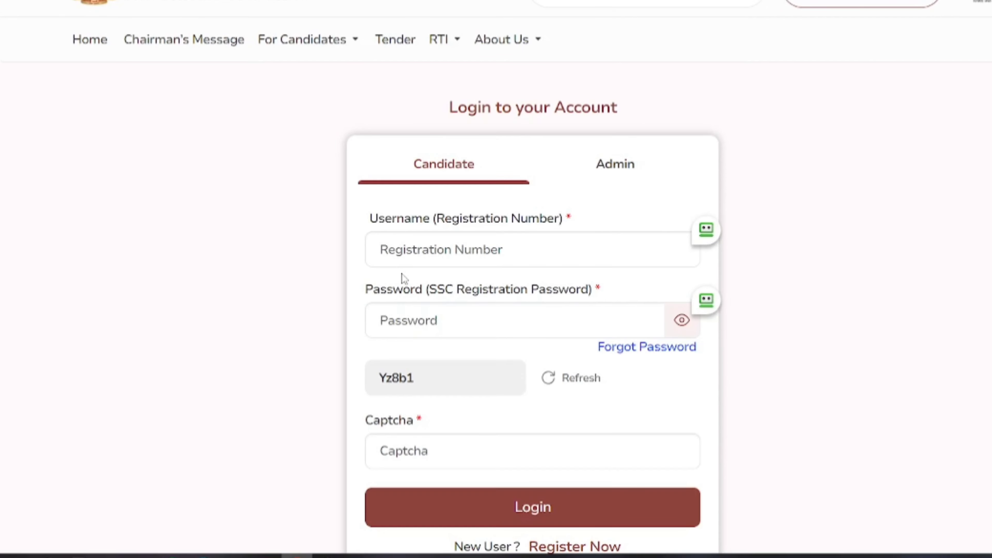
- Start an application for the Constable (GD) Examination-2026 from the live examinations and continue past the instructions to the form
{"action": "scroll", "coordinate": [410, 262], "scroll_direction": "down", "scroll_amount": 2}
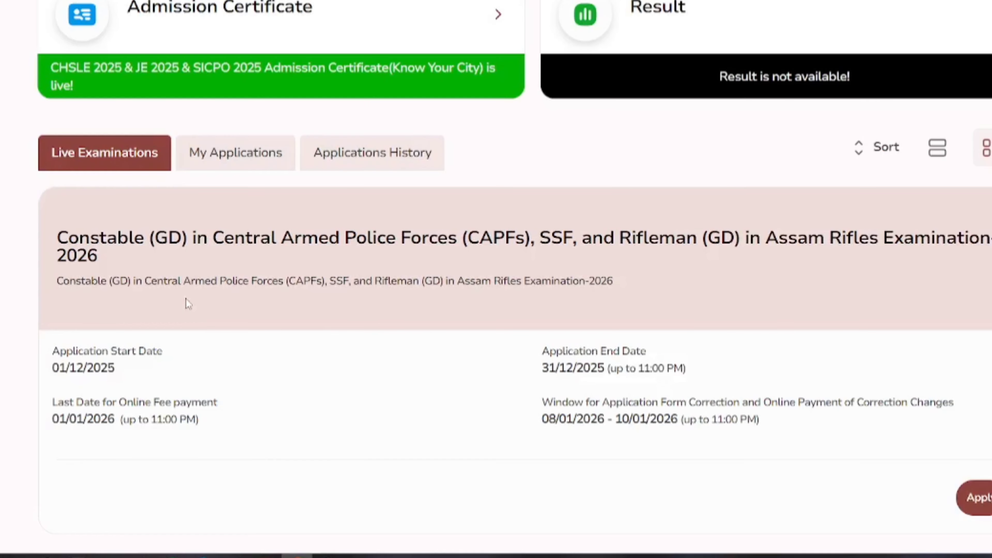
{"action": "left_click_drag", "start_coordinate": [58, 237], "coordinate": [168, 239]}
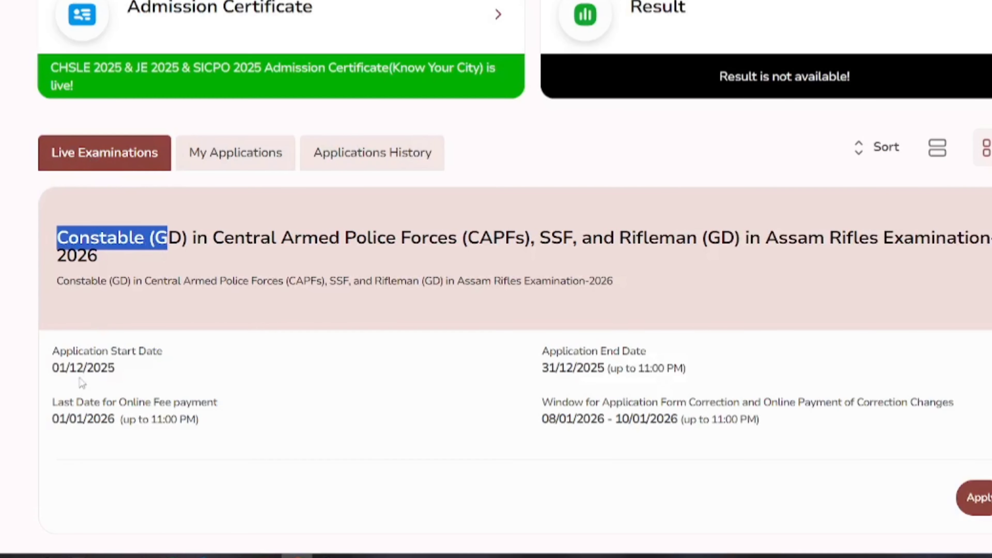
{"action": "scroll", "coordinate": [81, 382], "scroll_direction": "down", "scroll_amount": 2}
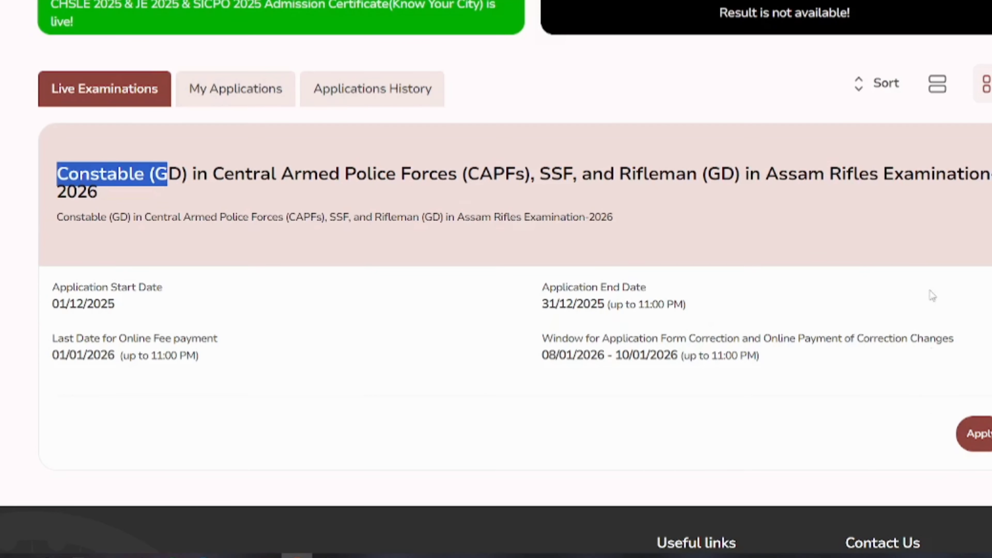
{"action": "left_click", "coordinate": [983, 445]}
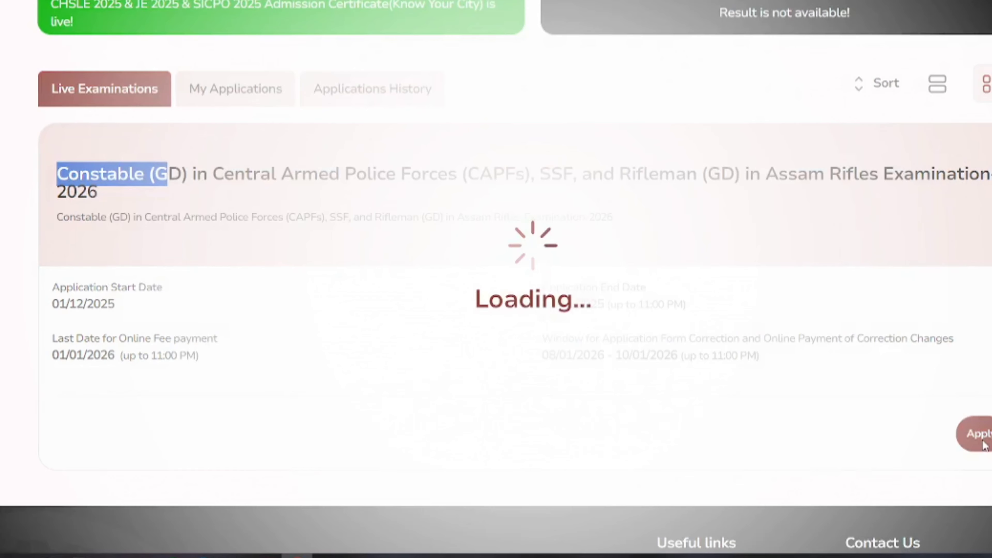
{"action": "scroll", "coordinate": [278, 282], "scroll_direction": "down", "scroll_amount": 10}
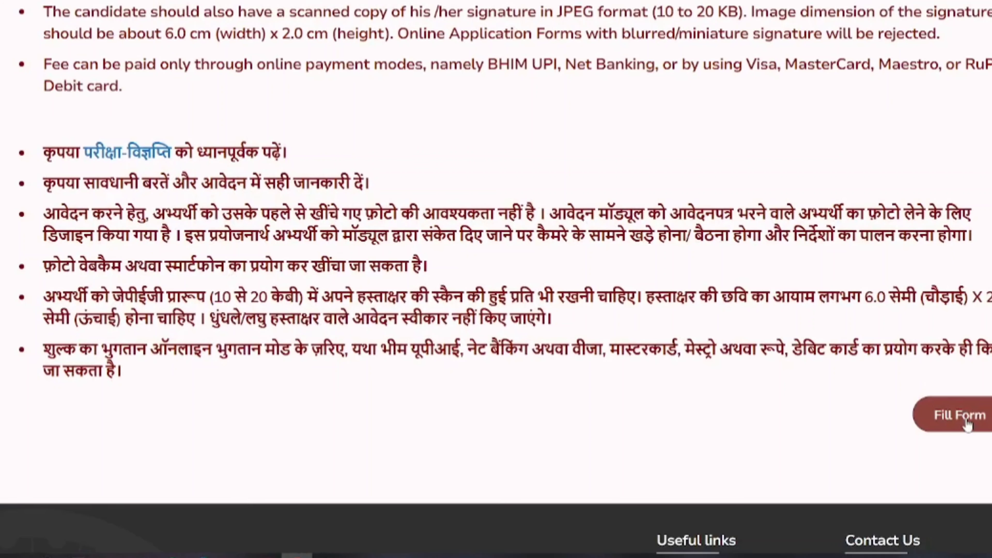
{"action": "left_click", "coordinate": [967, 423]}
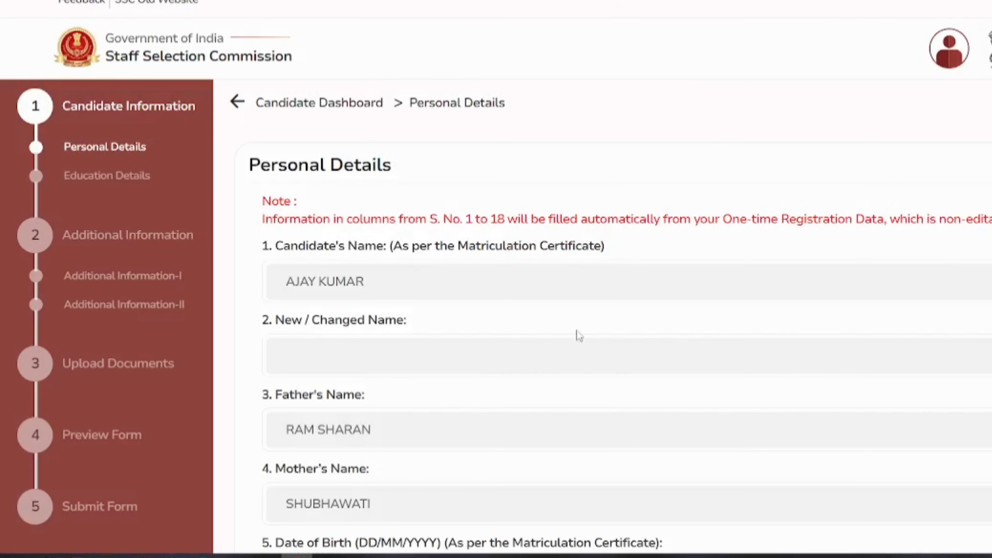
- Go through the auto-filled Personal Details, save them and proceed to Education Details
{"action": "left_click_drag", "start_coordinate": [250, 167], "coordinate": [362, 166]}
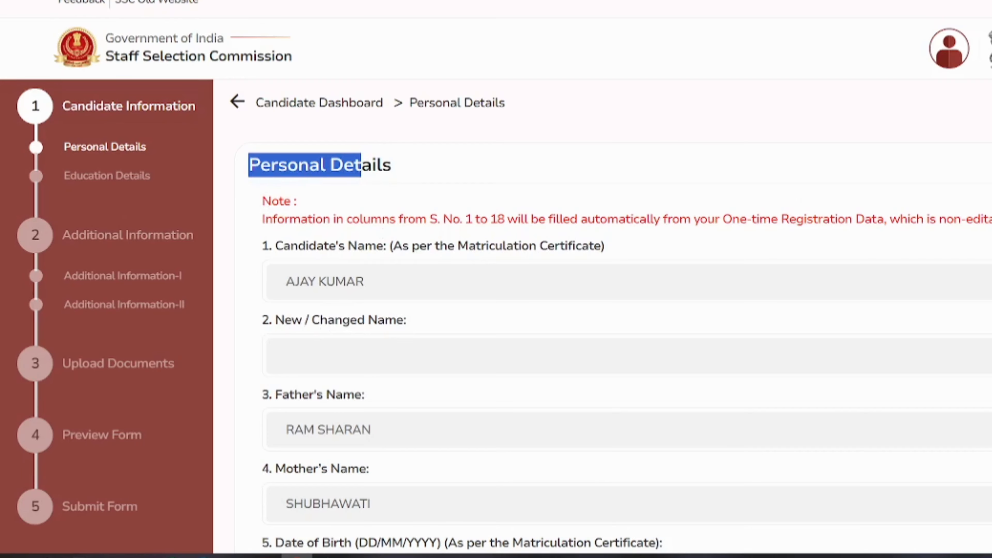
{"action": "scroll", "coordinate": [601, 312], "scroll_direction": "down", "scroll_amount": 20}
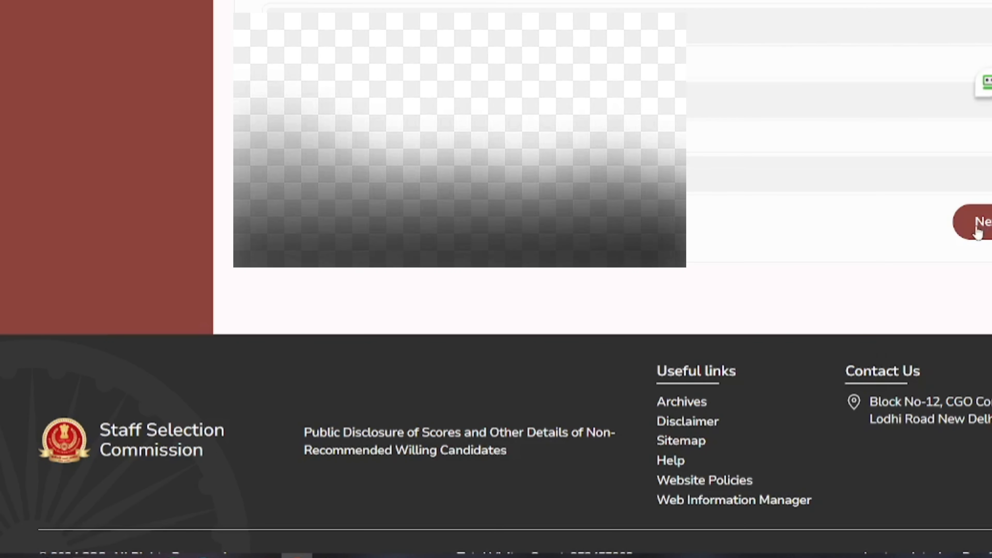
{"action": "left_click", "coordinate": [987, 235]}
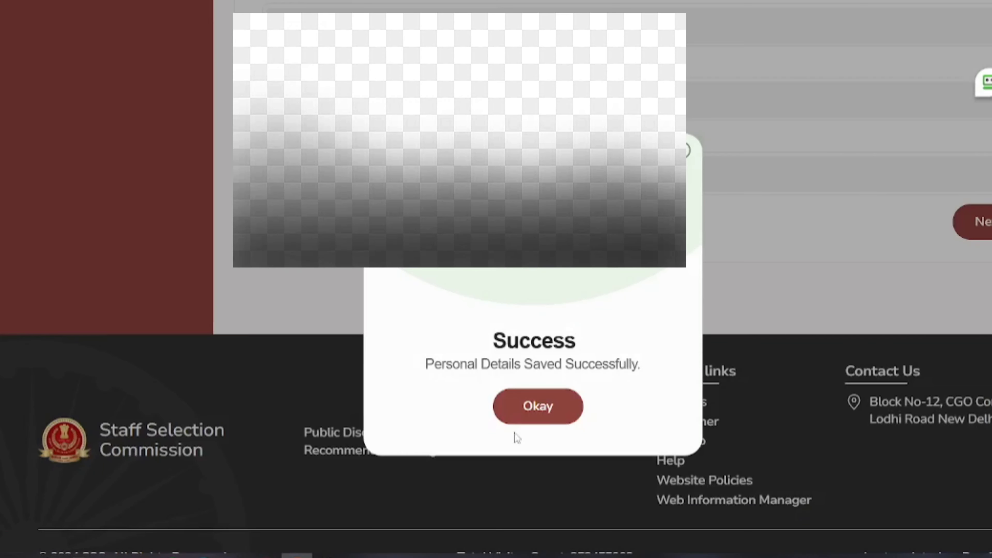
{"action": "left_click", "coordinate": [545, 410]}
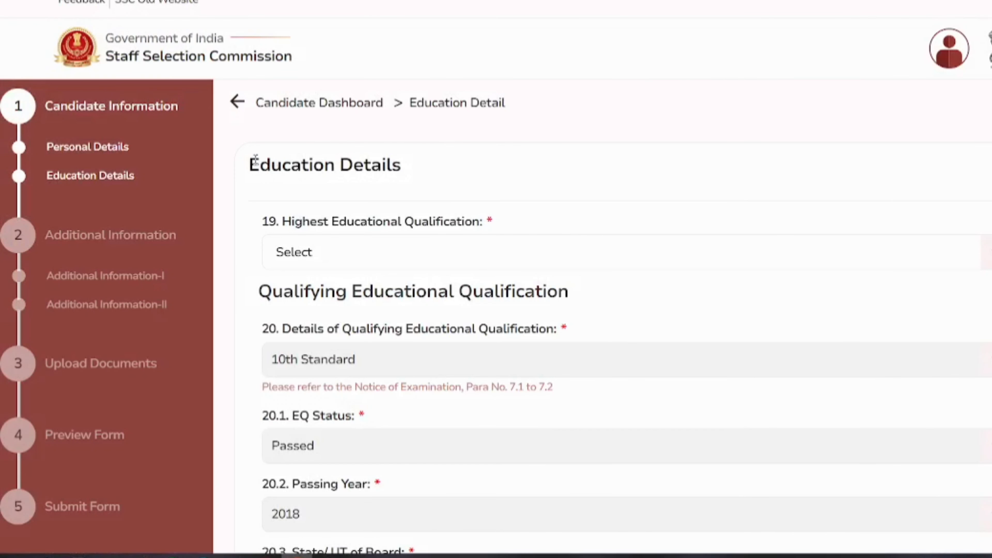
- Highlight the Education Details heading and question 19, and set Highest Educational Qualification to Higher Secondary (10+2)
{"action": "left_click_drag", "start_coordinate": [255, 159], "coordinate": [391, 166]}
{"action": "scroll", "coordinate": [375, 189], "scroll_direction": "down", "scroll_amount": 2}
{"action": "left_click_drag", "start_coordinate": [268, 158], "coordinate": [421, 158]}
{"action": "left_click", "coordinate": [317, 194]}
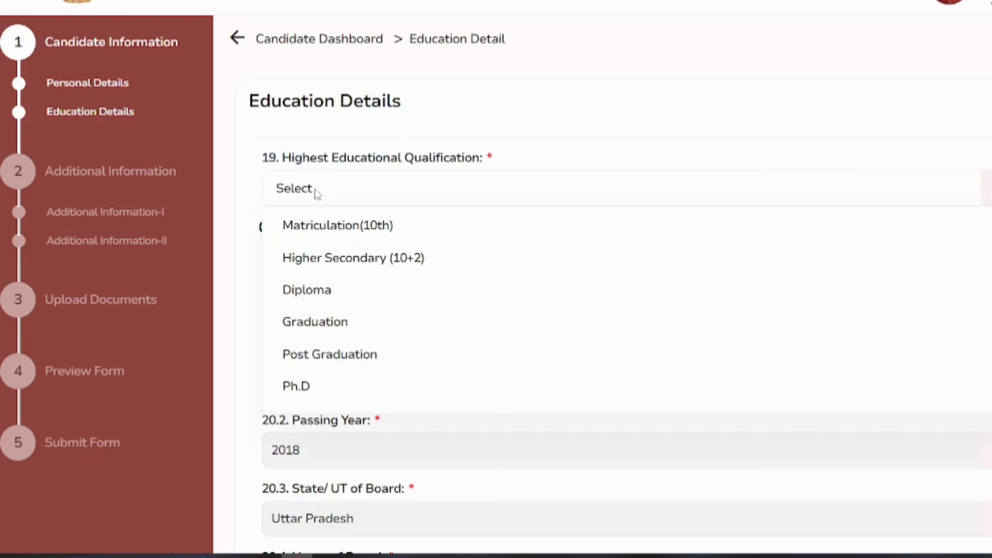
{"action": "left_click", "coordinate": [334, 260]}
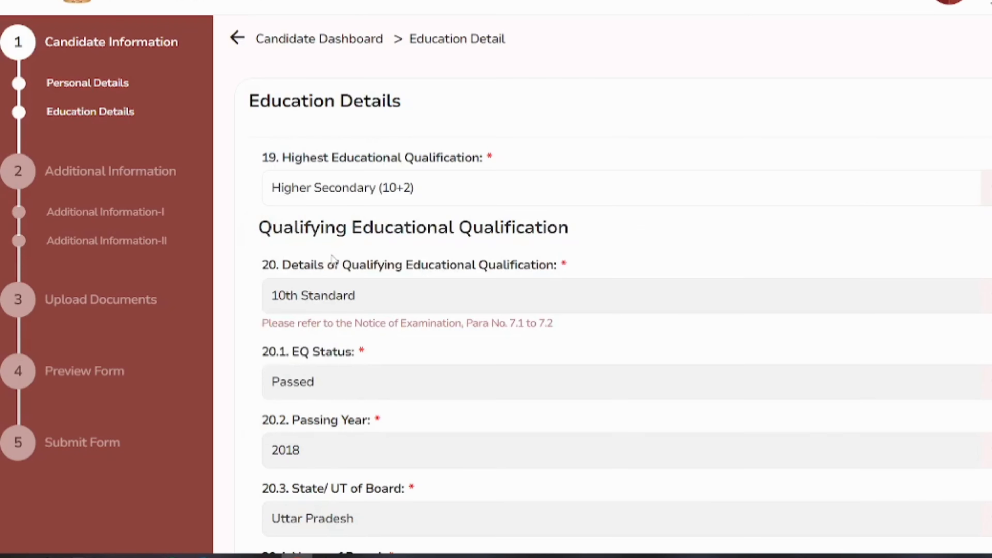
- Review the qualifying education details, and highlight the Percentage label and the note on entering NA for 2020 and 2021
{"action": "scroll", "coordinate": [329, 227], "scroll_direction": "down", "scroll_amount": 2}
{"action": "scroll", "coordinate": [310, 195], "scroll_direction": "down", "scroll_amount": 4}
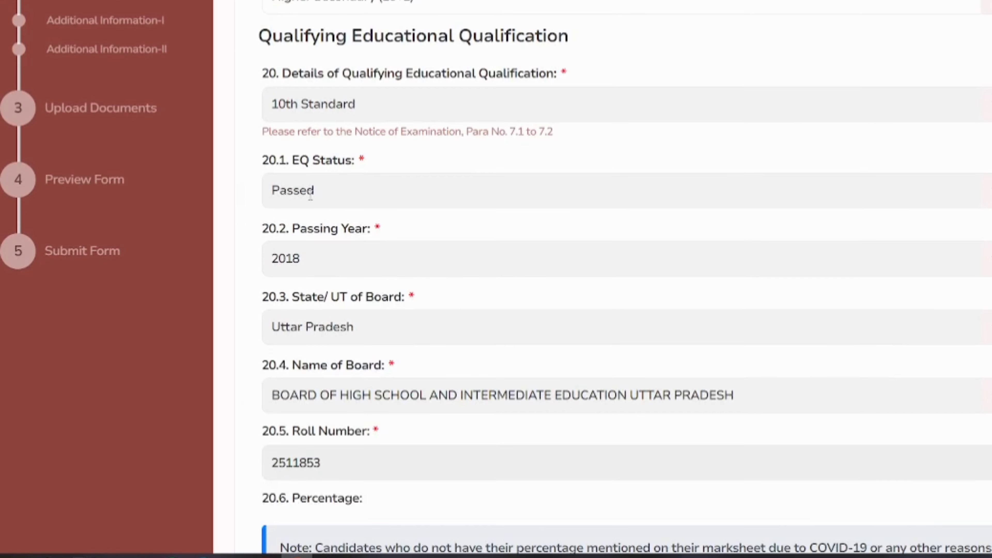
{"action": "scroll", "coordinate": [311, 198], "scroll_direction": "down", "scroll_amount": 3}
{"action": "scroll", "coordinate": [282, 121], "scroll_direction": "down", "scroll_amount": 5}
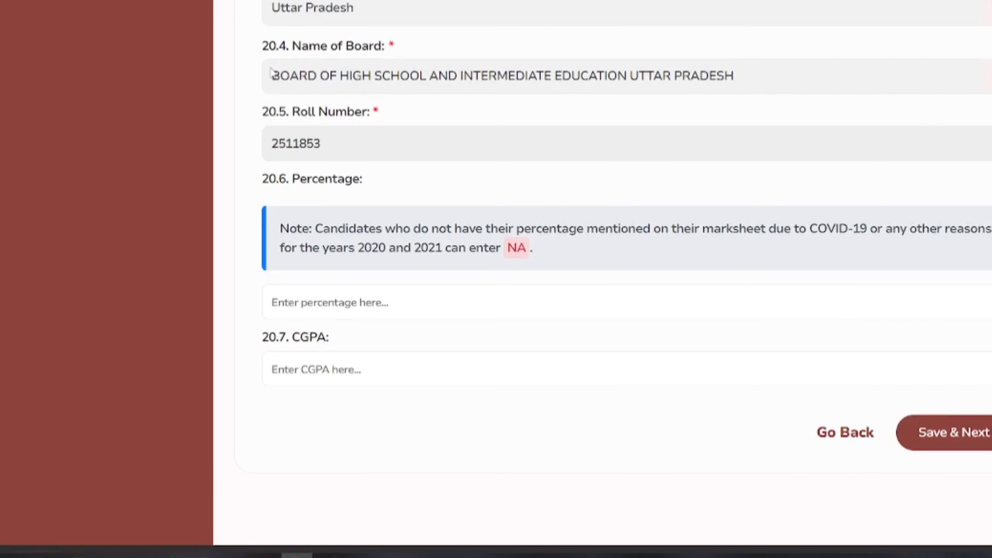
{"action": "scroll", "coordinate": [272, 72], "scroll_direction": "down", "scroll_amount": 2}
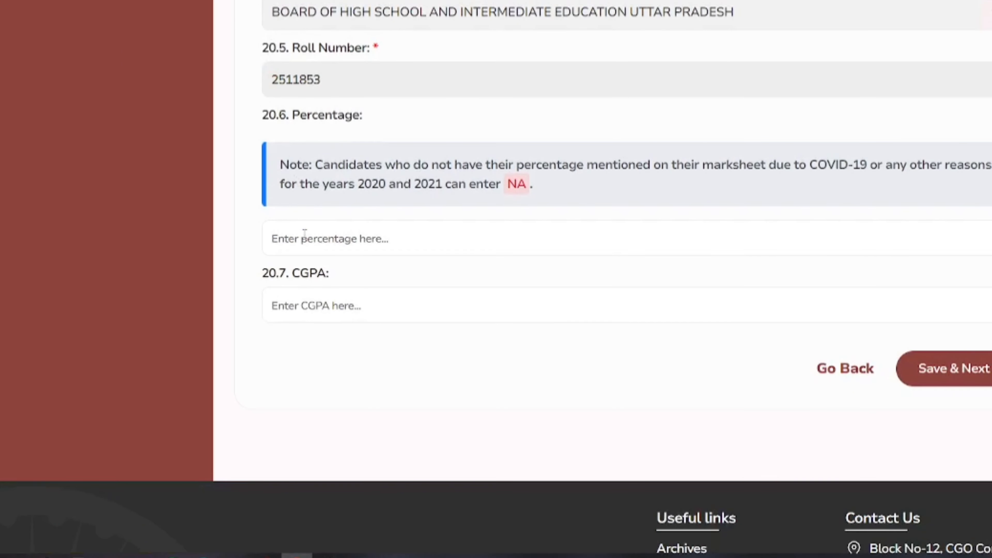
{"action": "left_click", "coordinate": [305, 246]}
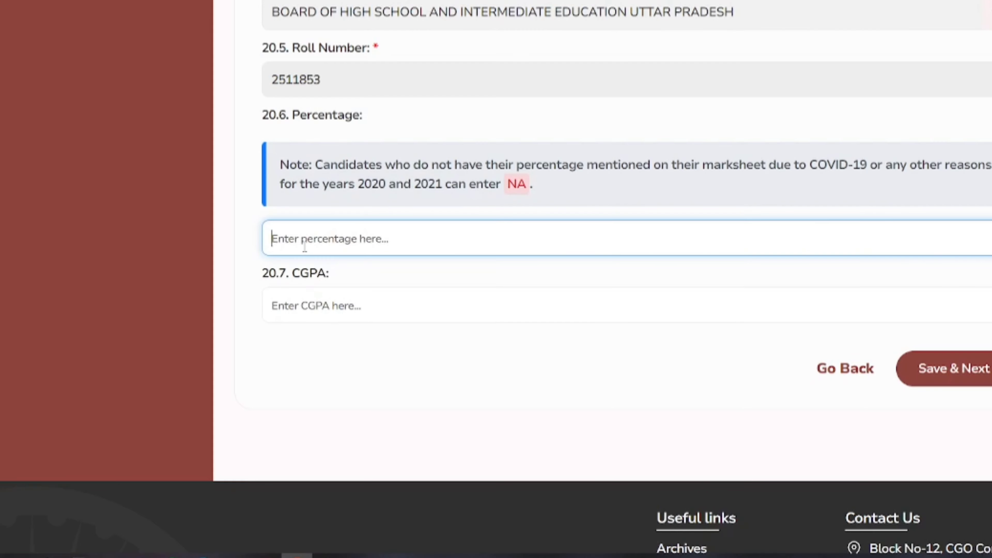
{"action": "left_click_drag", "start_coordinate": [291, 115], "coordinate": [360, 127]}
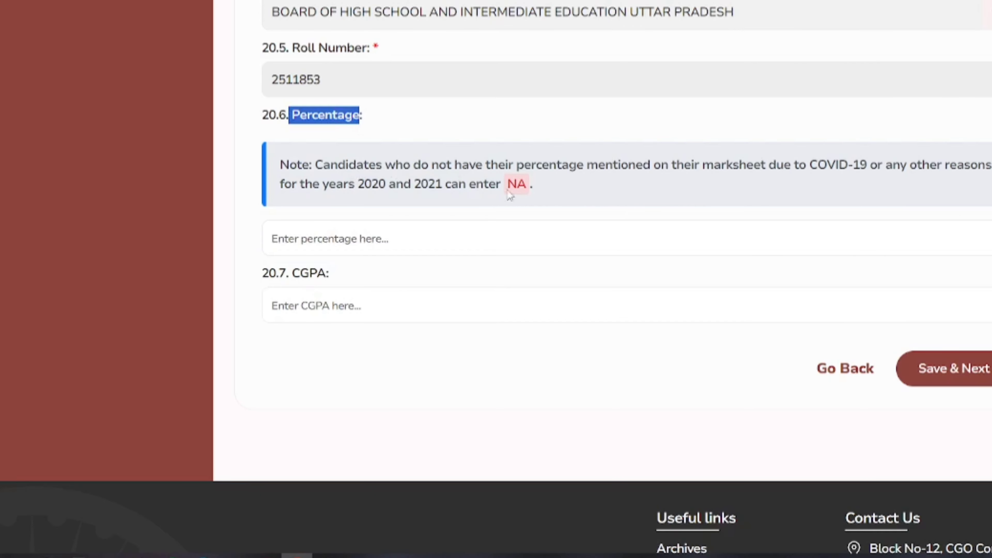
{"action": "left_click_drag", "start_coordinate": [460, 188], "coordinate": [544, 189]}
{"action": "left_click_drag", "start_coordinate": [288, 166], "coordinate": [537, 189]}
{"action": "left_click", "coordinate": [569, 197]}
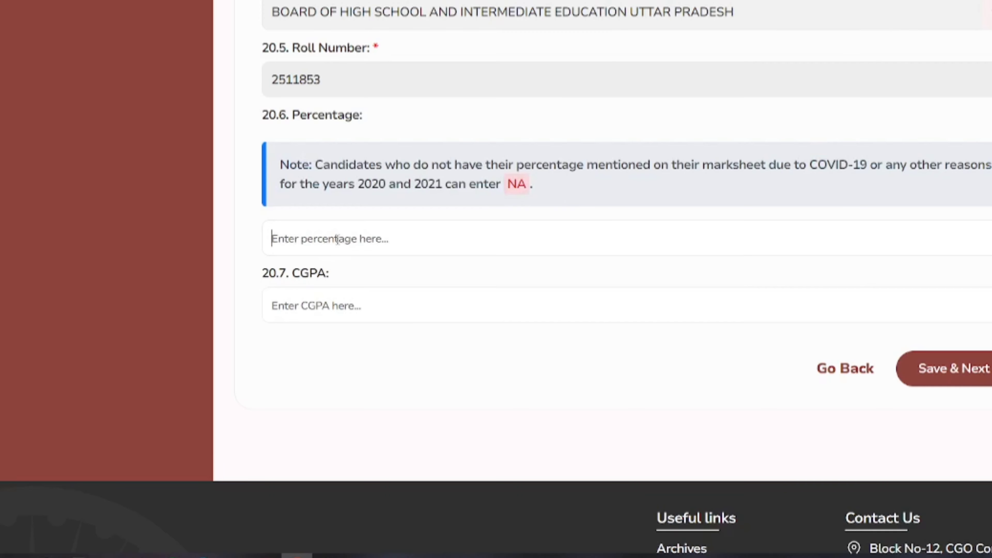
- Switch to Calculator to work out the marks percentage, and enter 77.16 as the Percentage in question 20.6
{"action": "left_click", "coordinate": [304, 315]}
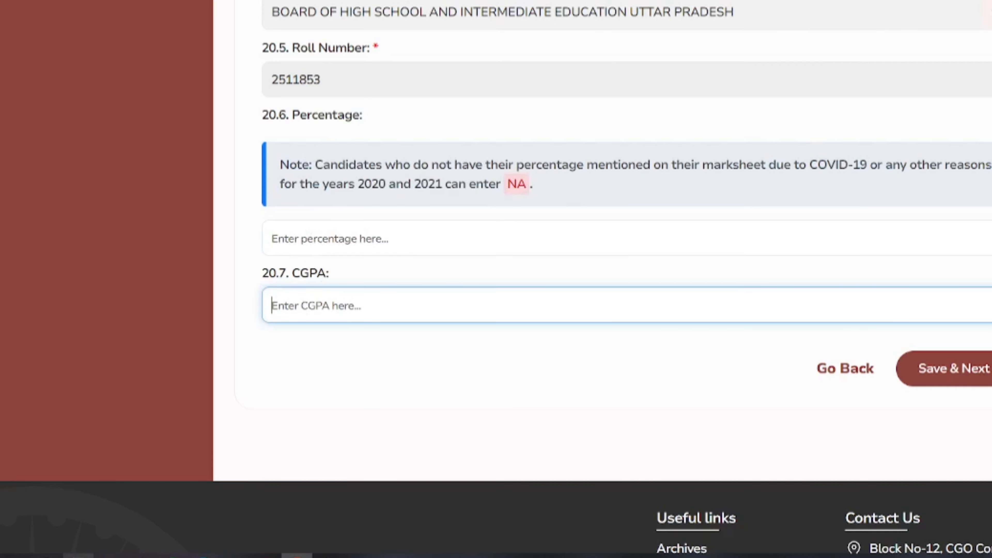
{"action": "mouse_move", "coordinate": [78, 555]}
{"action": "left_click", "coordinate": [109, 508]}
{"action": "left_click", "coordinate": [349, 248]}
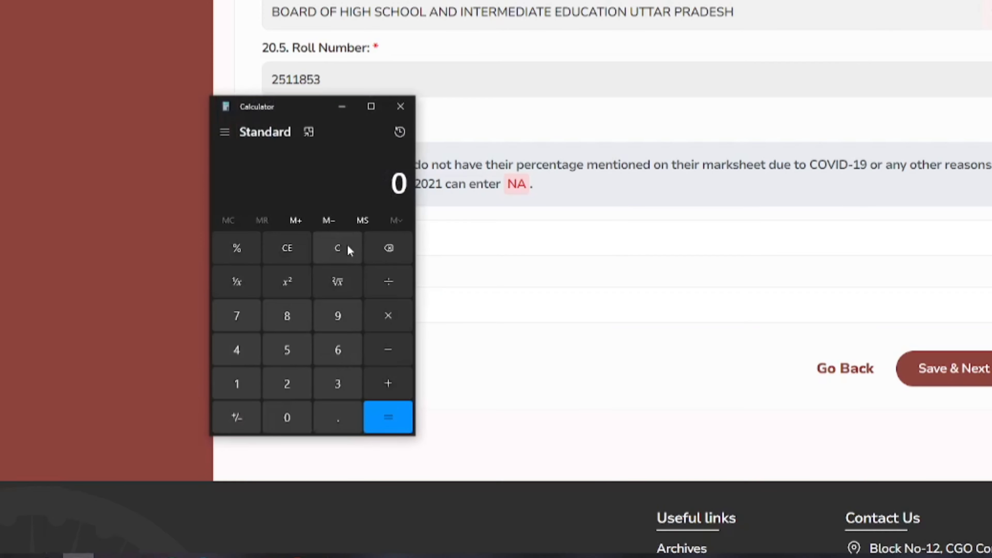
{"action": "type", "text": "9090"}
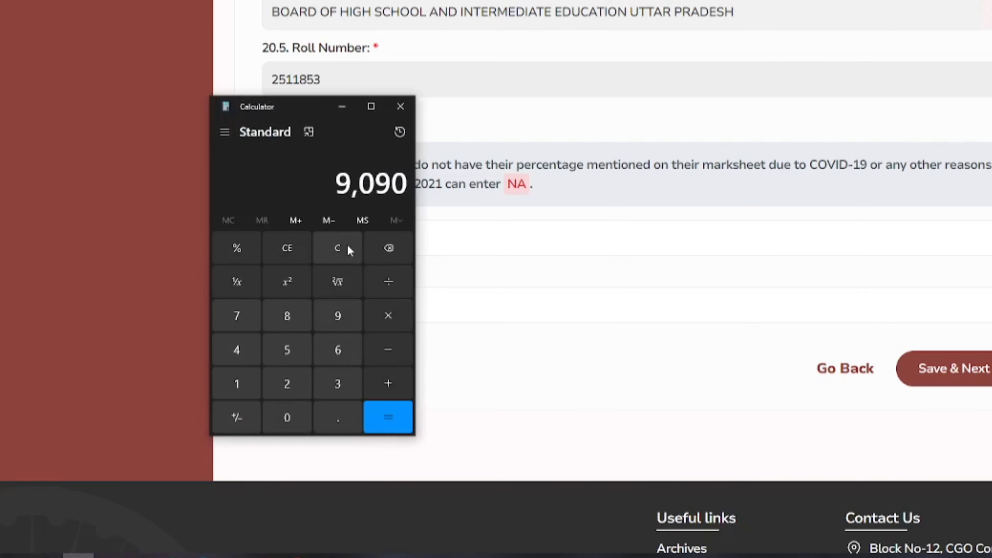
{"action": "left_click", "coordinate": [346, 244]}
{"action": "type", "text": "9090"}
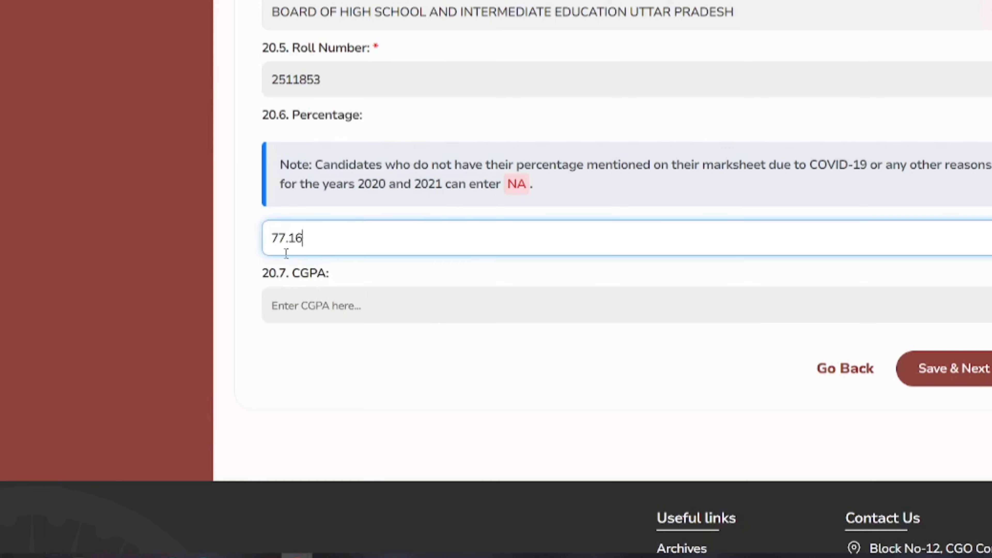
- Save the Education Details, highlight the save message and continue to Additional Information-I
{"action": "left_click", "coordinate": [972, 381]}
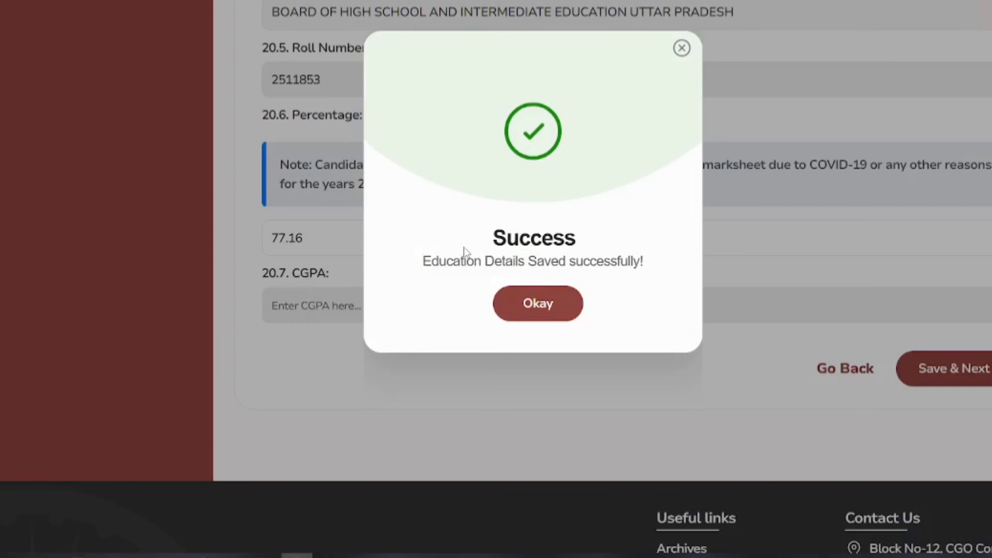
{"action": "left_click_drag", "start_coordinate": [464, 251], "coordinate": [625, 256]}
{"action": "left_click", "coordinate": [538, 305]}
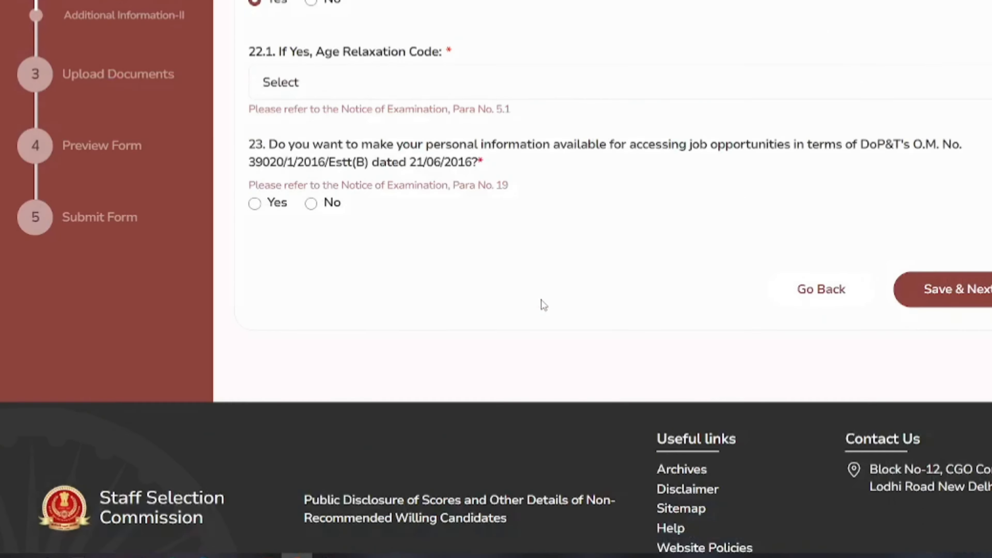
- Highlight the Additional Information-I heading, look at question 21's date fields shown for Yes, and answer No to being an Ex-Serviceman
{"action": "scroll", "coordinate": [543, 305], "scroll_direction": "up", "scroll_amount": 7}
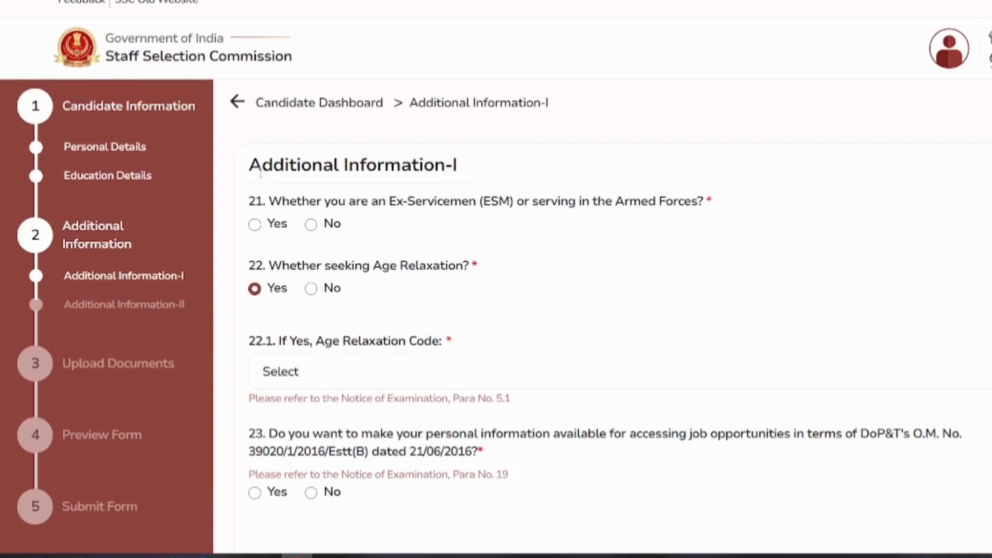
{"action": "left_click_drag", "start_coordinate": [261, 173], "coordinate": [462, 177]}
{"action": "left_click", "coordinate": [257, 223]}
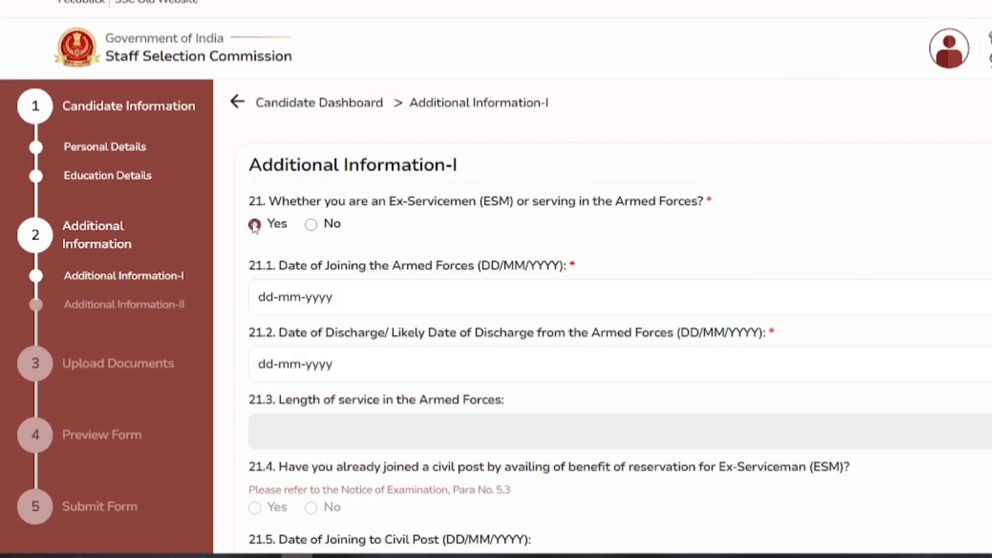
{"action": "left_click", "coordinate": [315, 296]}
{"action": "left_click", "coordinate": [317, 367]}
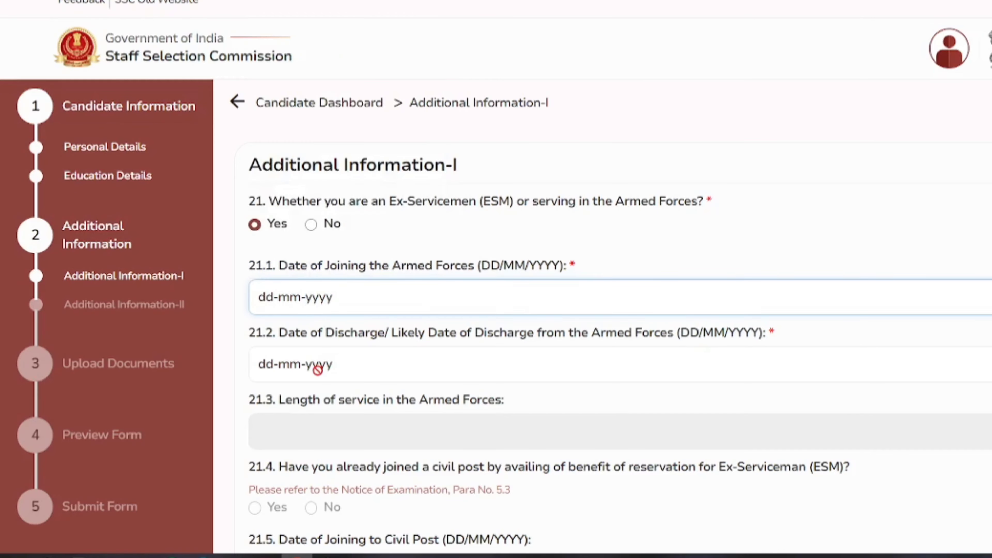
{"action": "scroll", "coordinate": [318, 241], "scroll_direction": "down", "scroll_amount": 2}
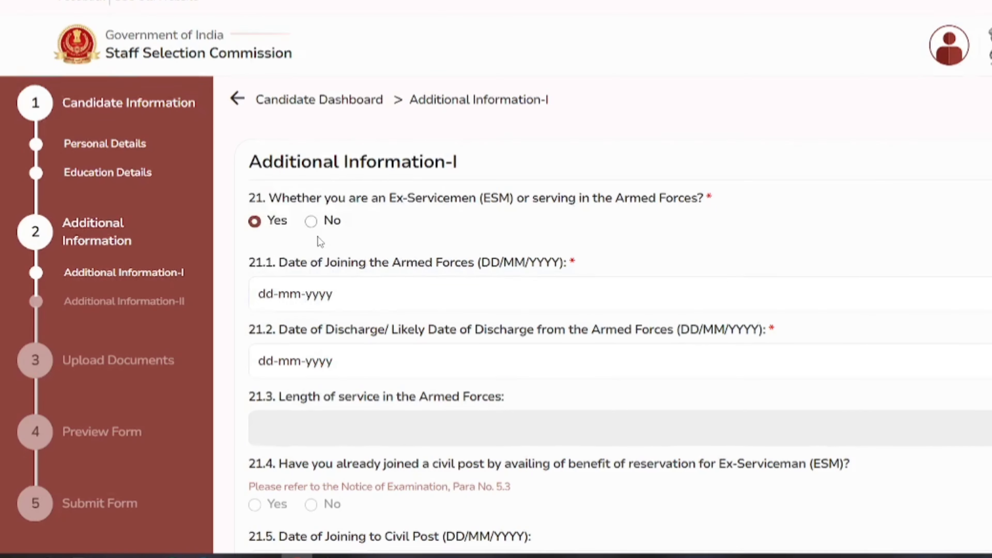
{"action": "left_click", "coordinate": [311, 161]}
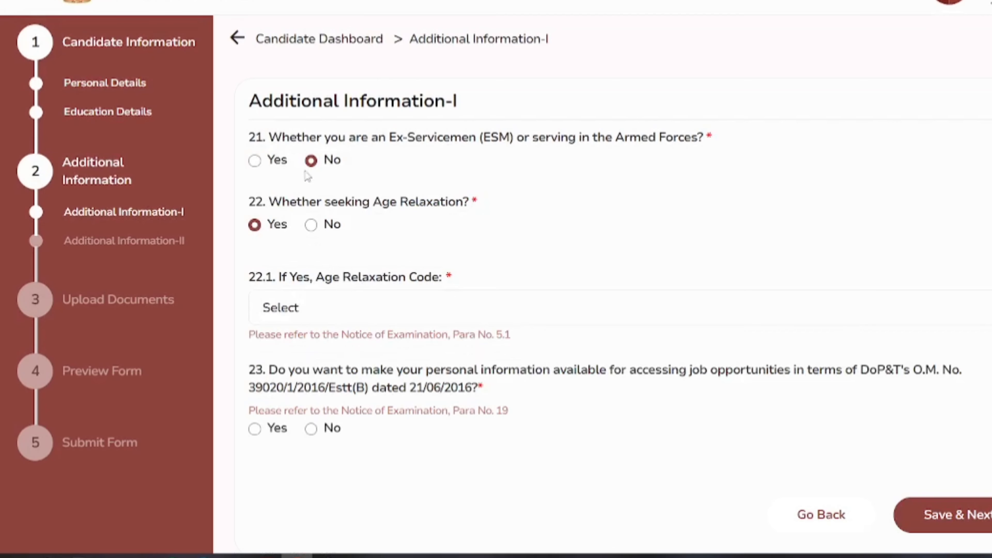
- Highlight question 22 and answer No to seeking age relaxation, then briefly switch question 21 to Yes and back to No
{"action": "left_click_drag", "start_coordinate": [264, 206], "coordinate": [445, 208]}
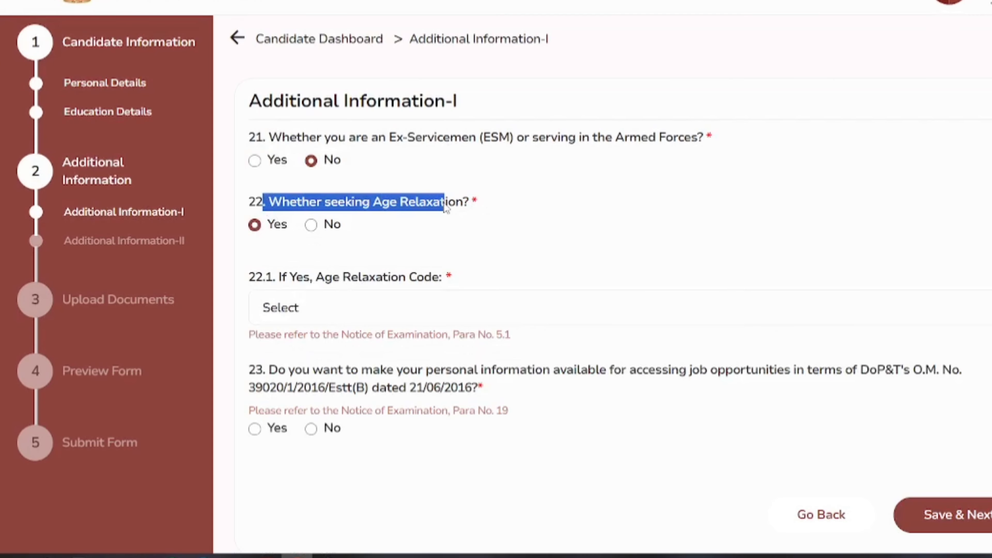
{"action": "left_click", "coordinate": [318, 226]}
{"action": "left_click", "coordinate": [276, 161]}
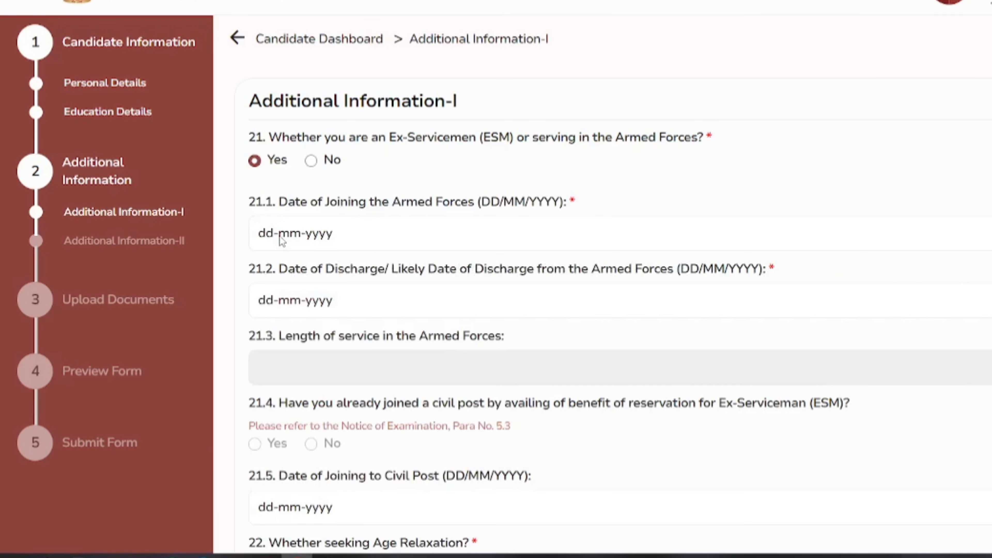
{"action": "left_click", "coordinate": [311, 161]}
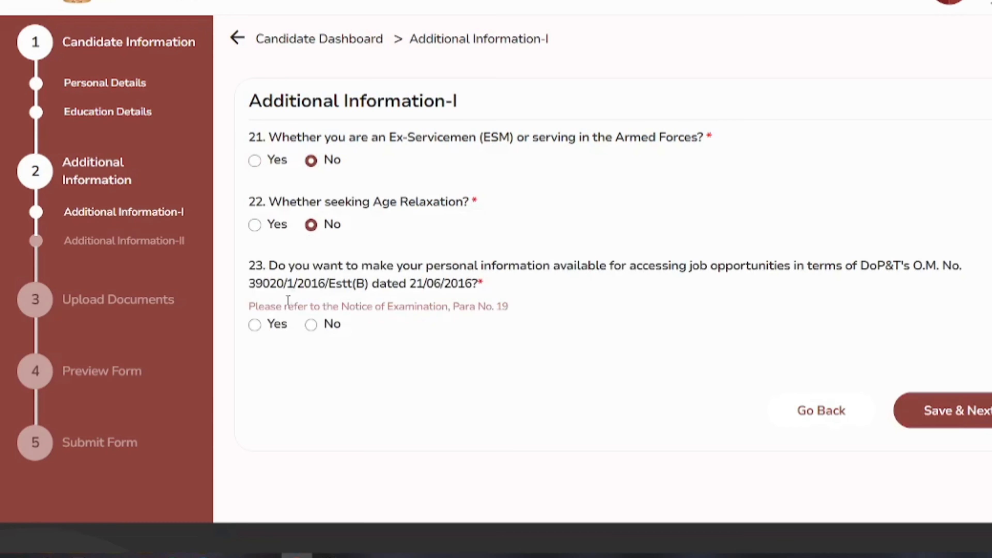
- Highlight question 23 and Para No. 19, answer Yes to making personal information available, and save Additional Information-I
{"action": "left_click_drag", "start_coordinate": [254, 269], "coordinate": [888, 293]}
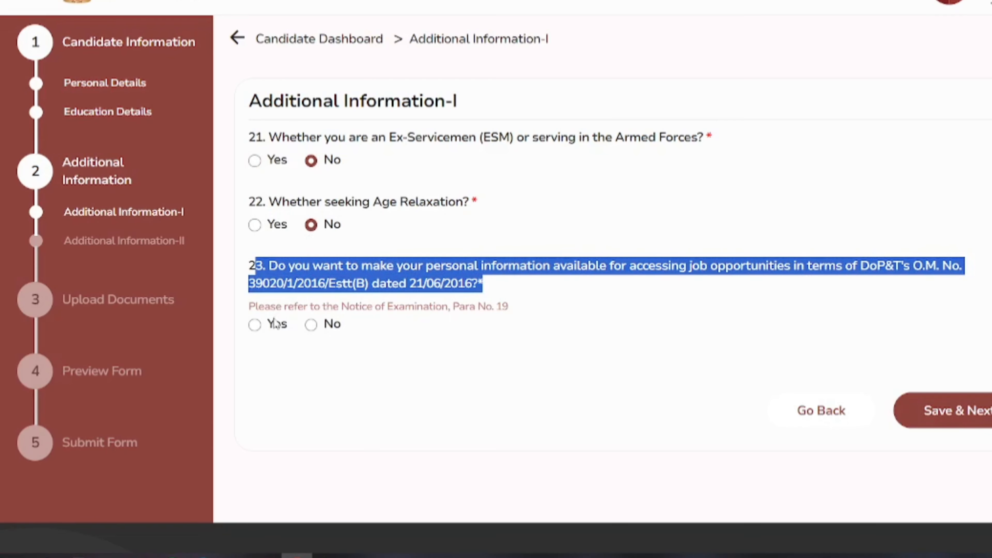
{"action": "left_click", "coordinate": [260, 303]}
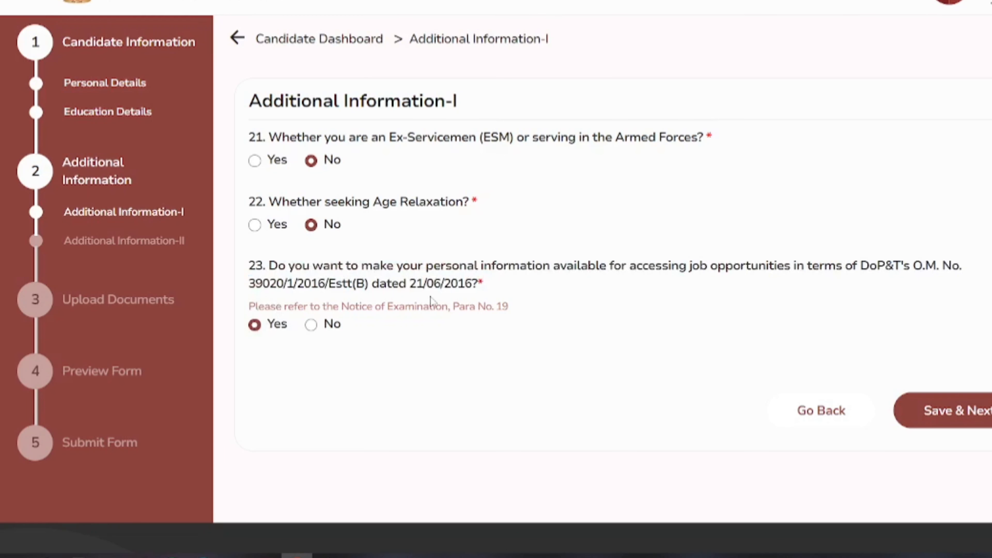
{"action": "left_click_drag", "start_coordinate": [452, 307], "coordinate": [514, 309]}
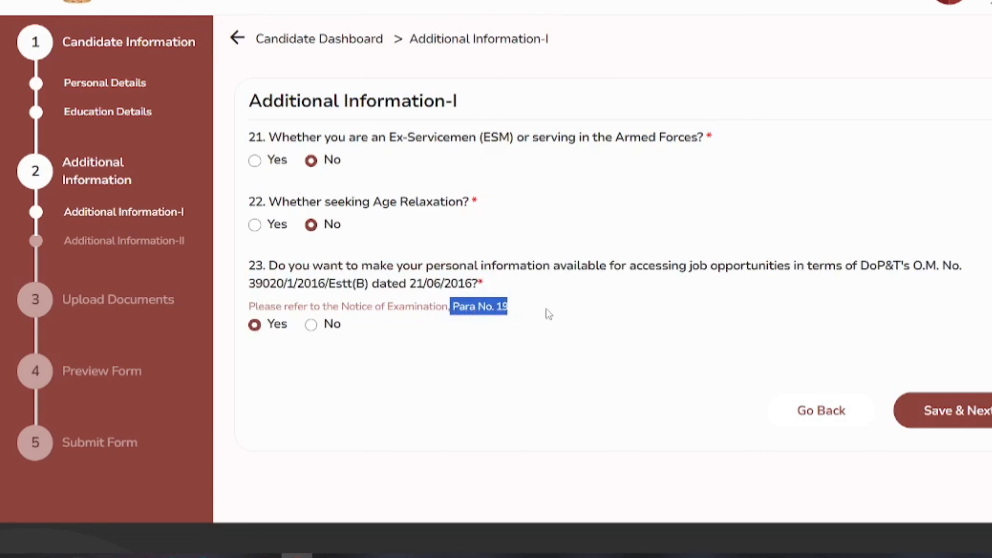
{"action": "left_click", "coordinate": [966, 417]}
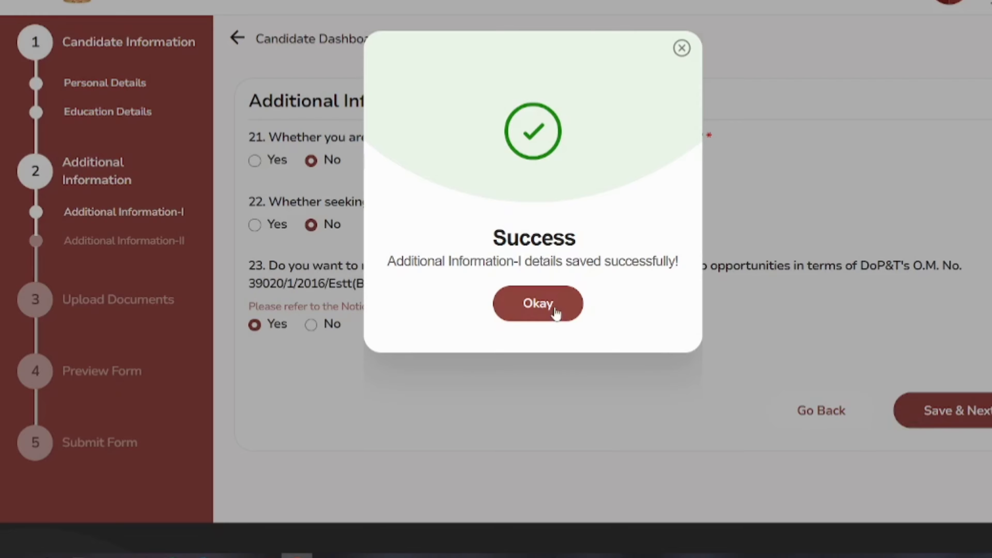
{"action": "left_click", "coordinate": [554, 309]}
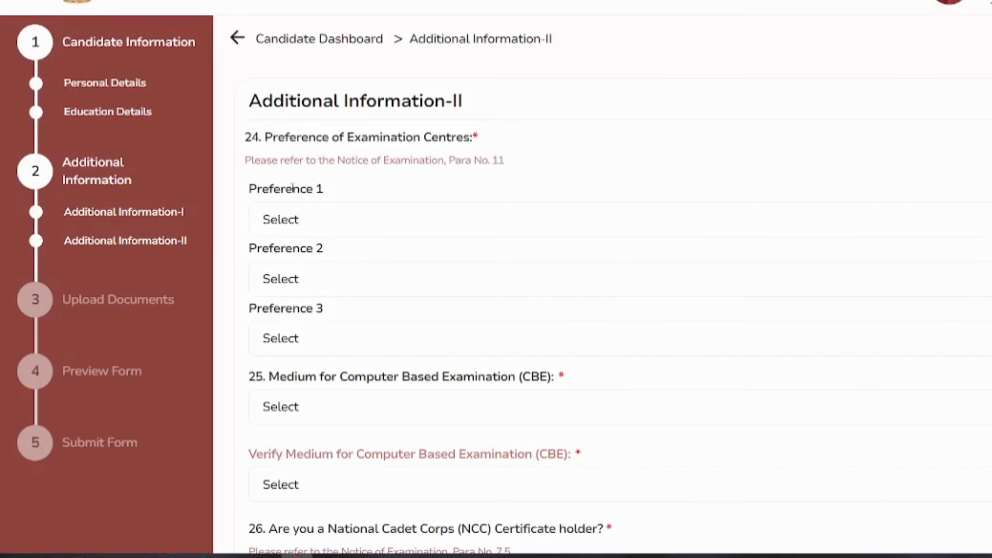
- Highlight the Additional Information-II heading and the Preference 1 label, and set the first examination centre to CR-Prayagraj (3003)
{"action": "left_click_drag", "start_coordinate": [254, 111], "coordinate": [481, 110]}
{"action": "scroll", "coordinate": [389, 192], "scroll_direction": "down", "scroll_amount": 2}
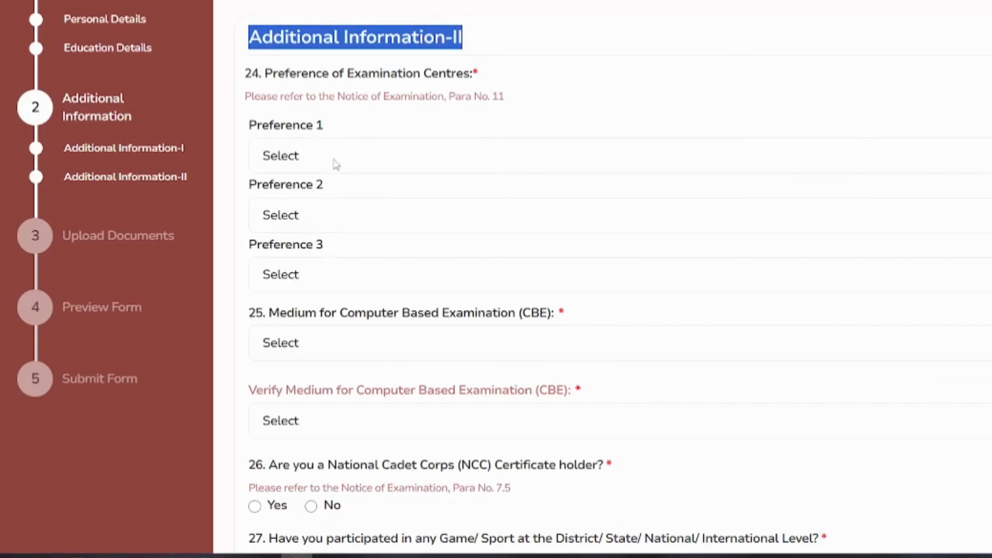
{"action": "left_click_drag", "start_coordinate": [254, 126], "coordinate": [338, 133]}
{"action": "left_click", "coordinate": [322, 163]}
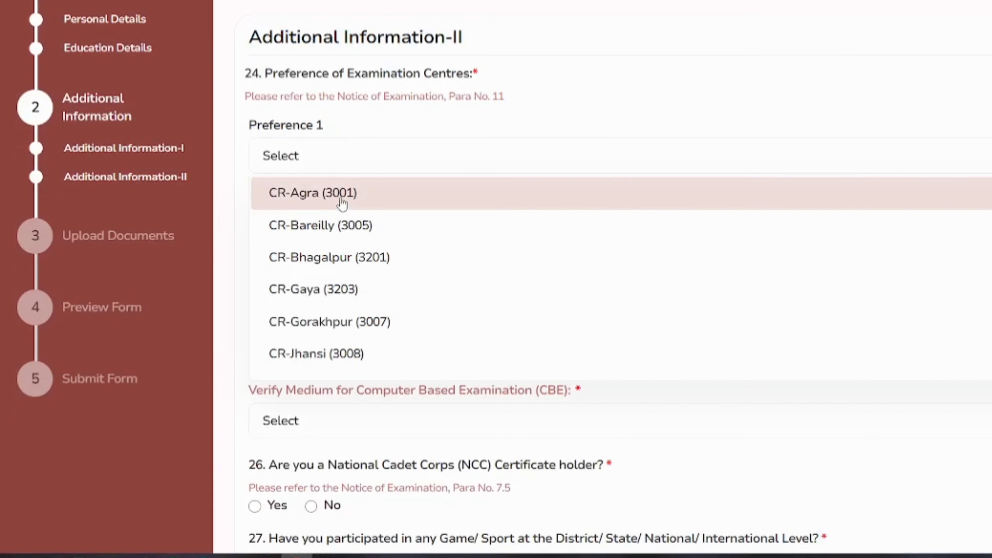
{"action": "scroll", "coordinate": [385, 256], "scroll_direction": "down", "scroll_amount": 2}
{"action": "scroll", "coordinate": [385, 266], "scroll_direction": "down", "scroll_amount": 5}
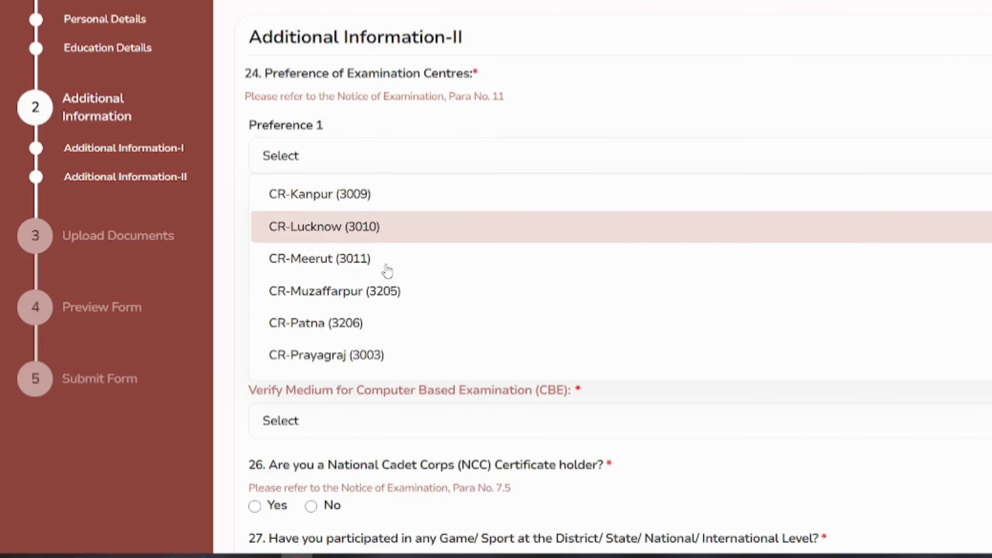
{"action": "left_click", "coordinate": [336, 292]}
- Set examination centre Preference 2 to CR-Gorakhpur (3007) and Preference 3 to CR-Lucknow (3010)
{"action": "scroll", "coordinate": [299, 233], "scroll_direction": "down", "scroll_amount": 2}
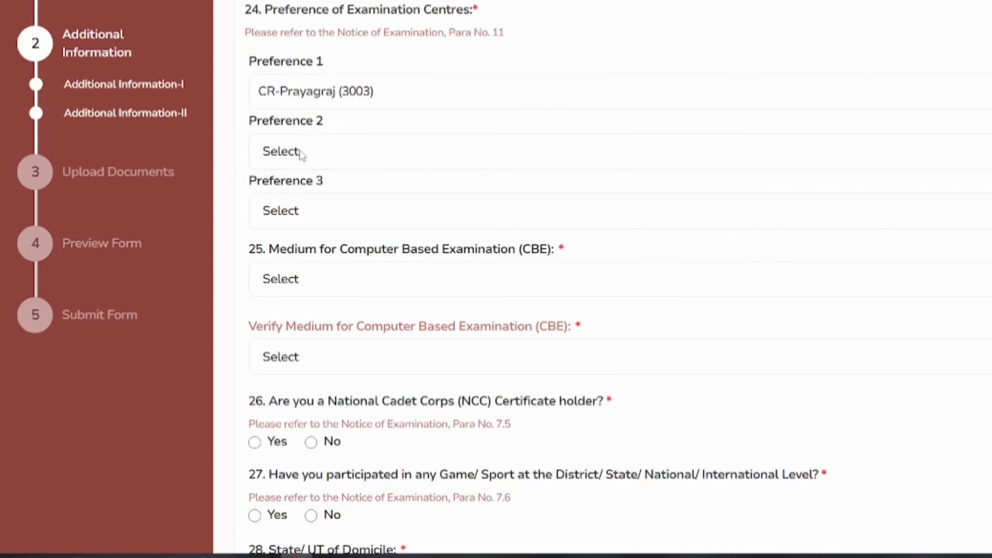
{"action": "left_click", "coordinate": [299, 154]}
{"action": "scroll", "coordinate": [365, 275], "scroll_direction": "down", "scroll_amount": 1}
{"action": "scroll", "coordinate": [370, 280], "scroll_direction": "down", "scroll_amount": 1}
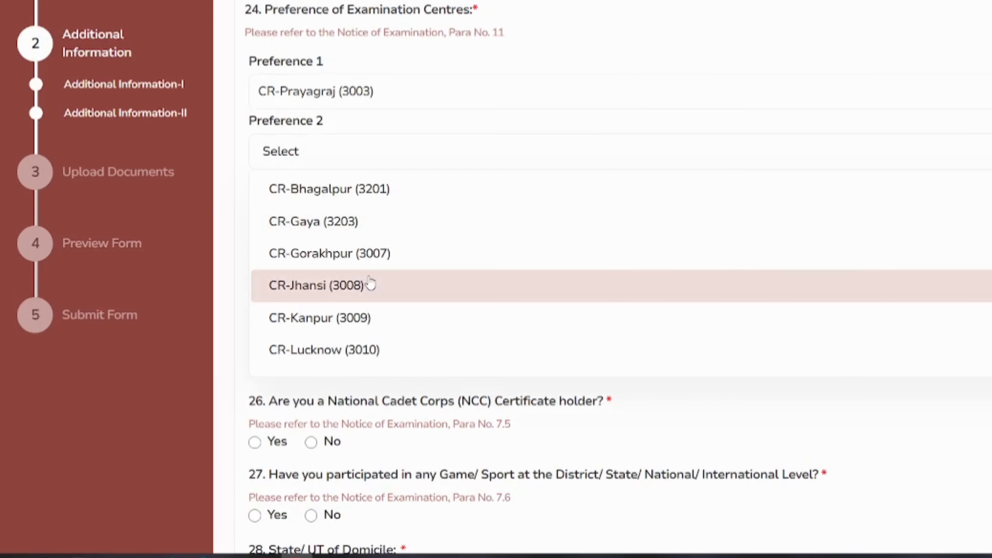
{"action": "left_click", "coordinate": [363, 261]}
{"action": "scroll", "coordinate": [340, 242], "scroll_direction": "down", "scroll_amount": 2}
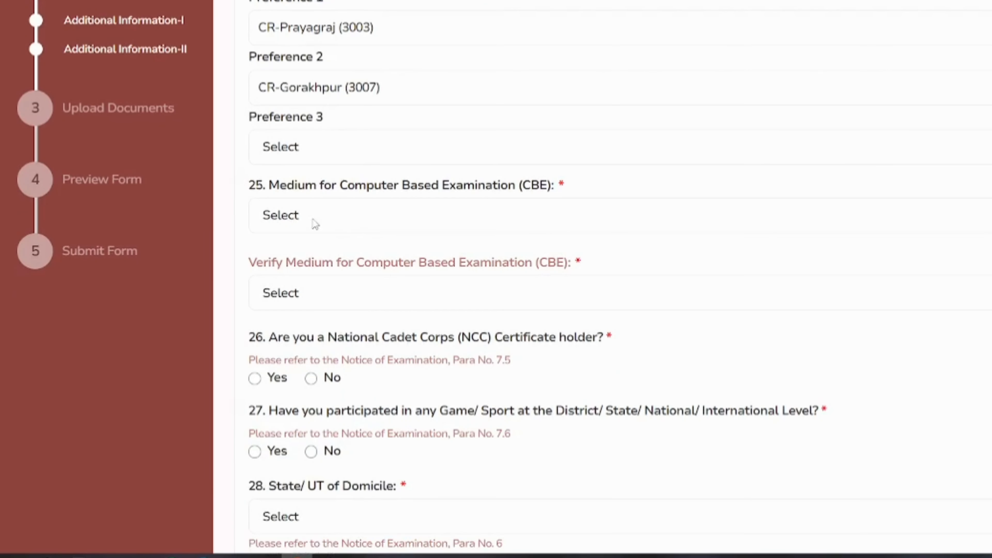
{"action": "left_click", "coordinate": [276, 147]}
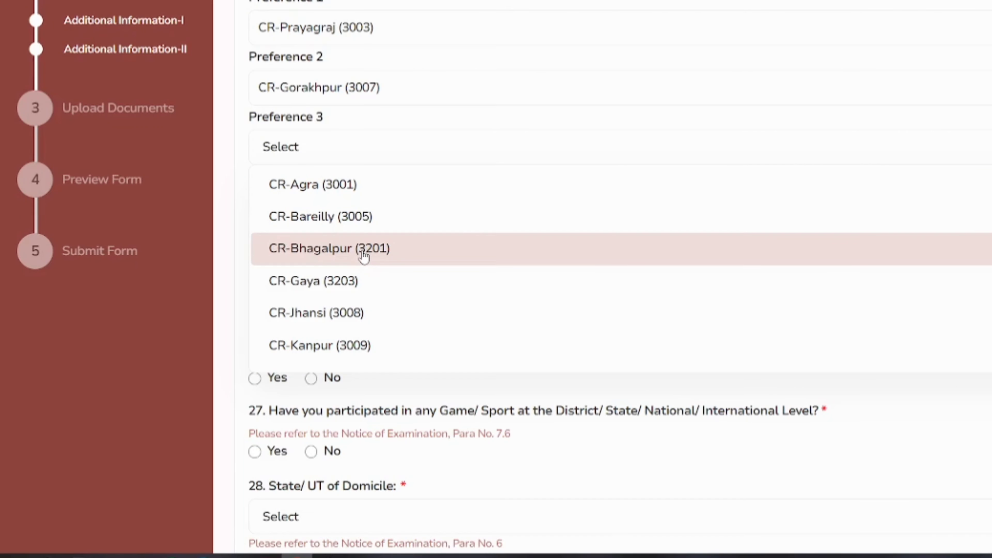
{"action": "scroll", "coordinate": [364, 256], "scroll_direction": "down", "scroll_amount": 2}
{"action": "left_click", "coordinate": [335, 312]}
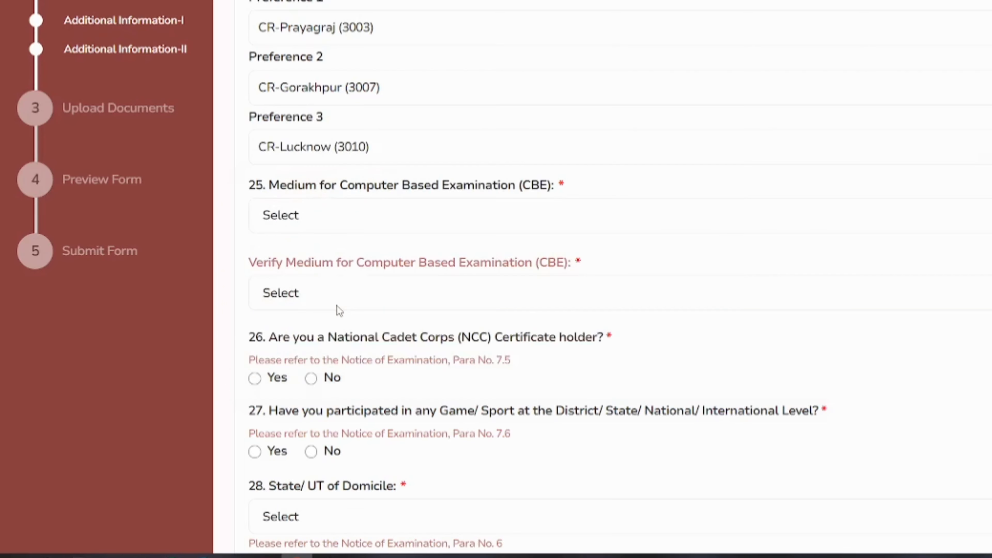
- Highlight the question 25 label, and set both the CBE medium and its verification to 01 - Hindi
{"action": "left_click_drag", "start_coordinate": [275, 184], "coordinate": [447, 185]}
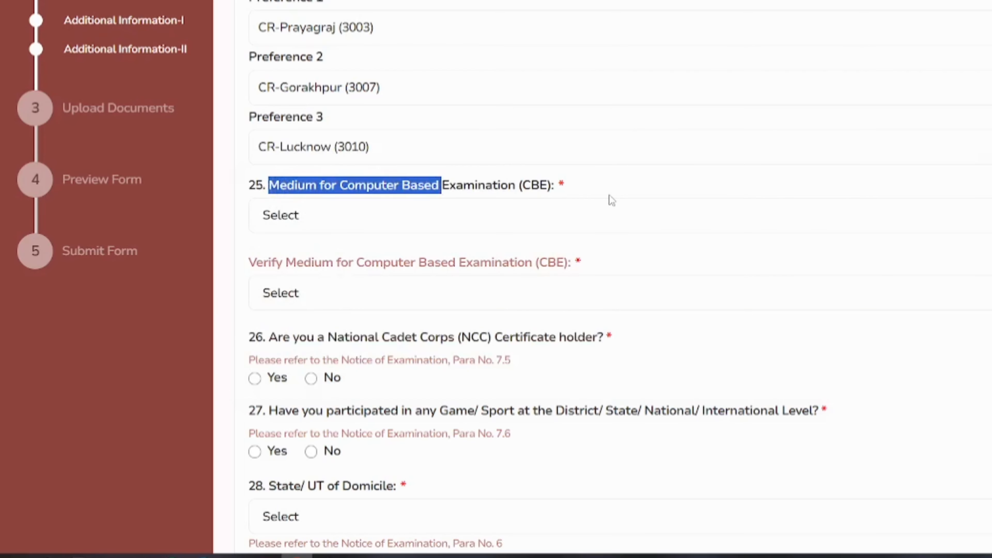
{"action": "left_click", "coordinate": [299, 221]}
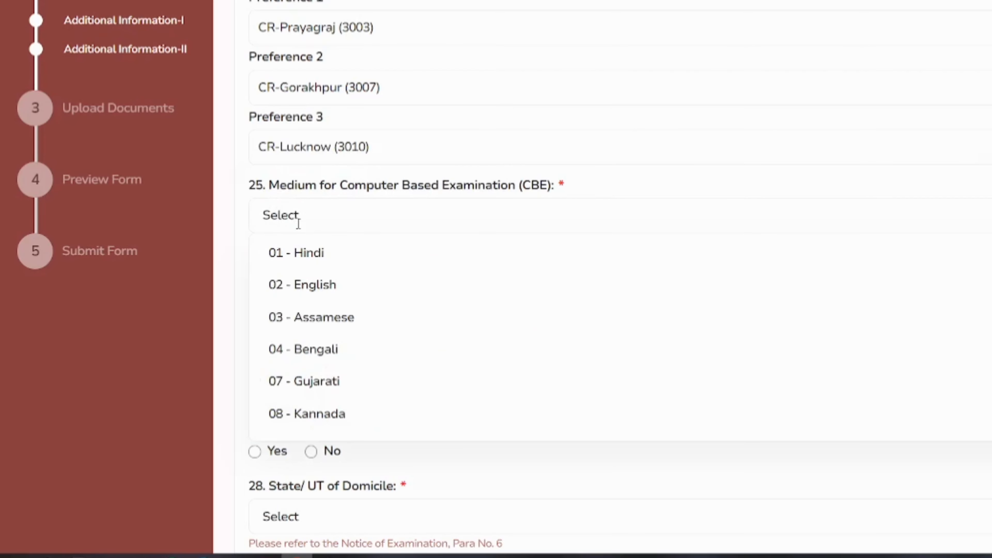
{"action": "left_click", "coordinate": [298, 258]}
{"action": "left_click", "coordinate": [299, 287]}
{"action": "left_click", "coordinate": [291, 330]}
- Highlight questions 26 and 27, and answer No to both the NCC certificate and the game/sport participation
{"action": "scroll", "coordinate": [292, 337], "scroll_direction": "down", "scroll_amount": 1}
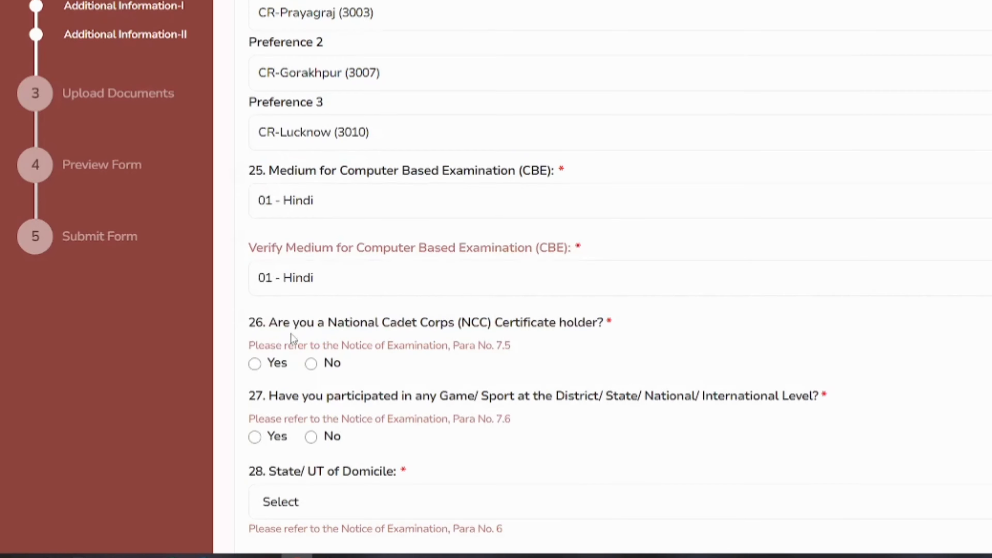
{"action": "scroll", "coordinate": [292, 337], "scroll_direction": "down", "scroll_amount": 1}
{"action": "left_click_drag", "start_coordinate": [269, 274], "coordinate": [536, 278]}
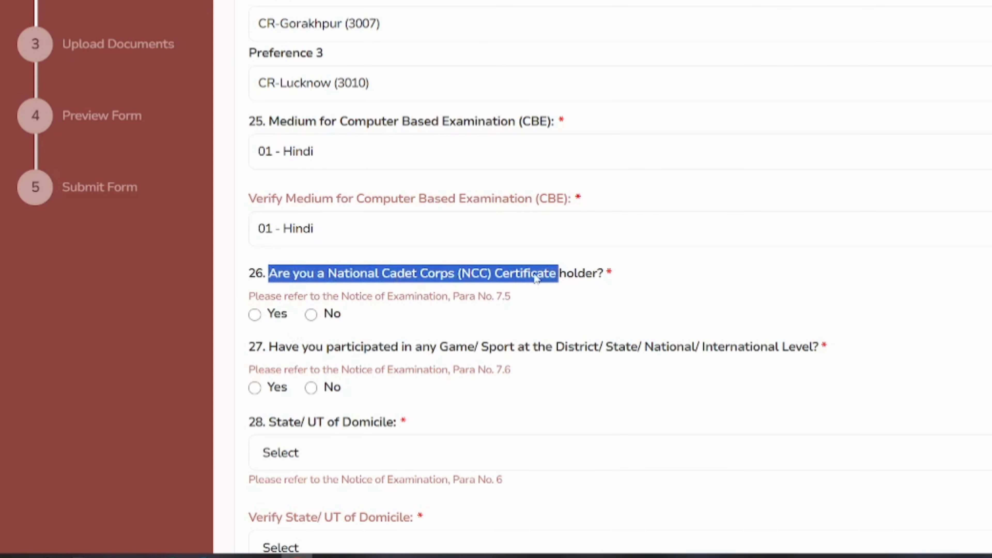
{"action": "scroll", "coordinate": [317, 320], "scroll_direction": "down", "scroll_amount": 1}
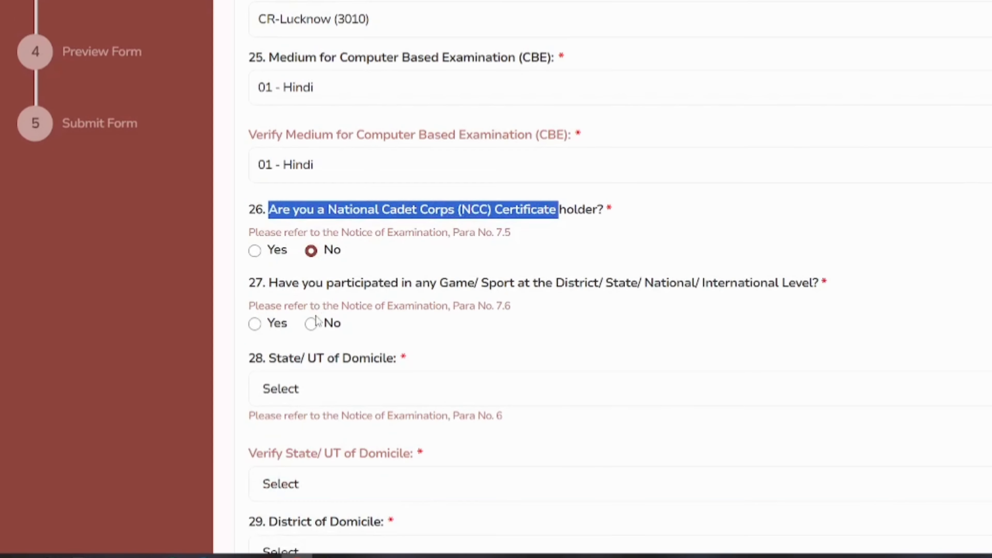
{"action": "left_click_drag", "start_coordinate": [266, 288], "coordinate": [475, 289]}
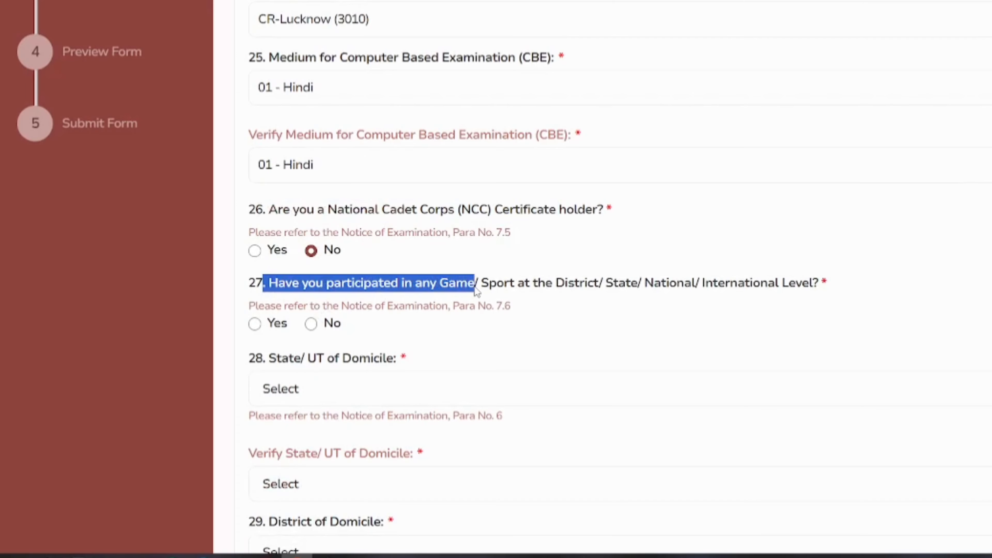
{"action": "left_click", "coordinate": [579, 293]}
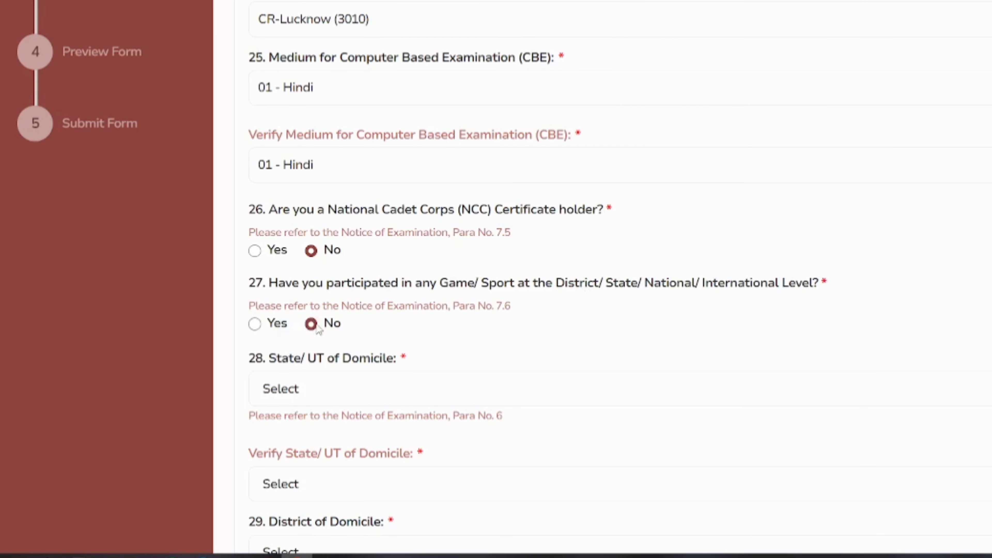
- Set both the State/UT of Domicile in question 28 and its verification to Uttar Pradesh
{"action": "scroll", "coordinate": [316, 331], "scroll_direction": "down", "scroll_amount": 2}
{"action": "left_click", "coordinate": [337, 325]}
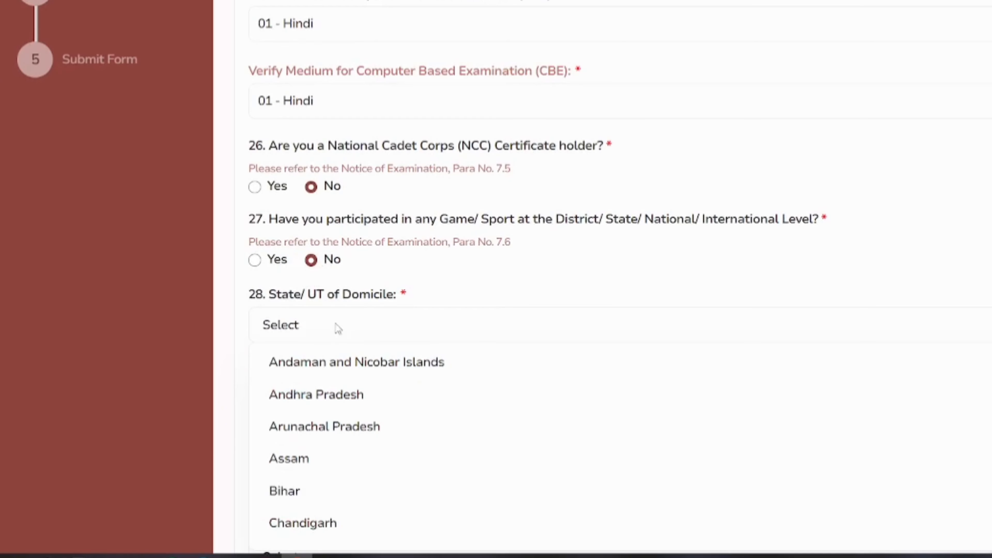
{"action": "scroll", "coordinate": [363, 472], "scroll_direction": "down", "scroll_amount": 20}
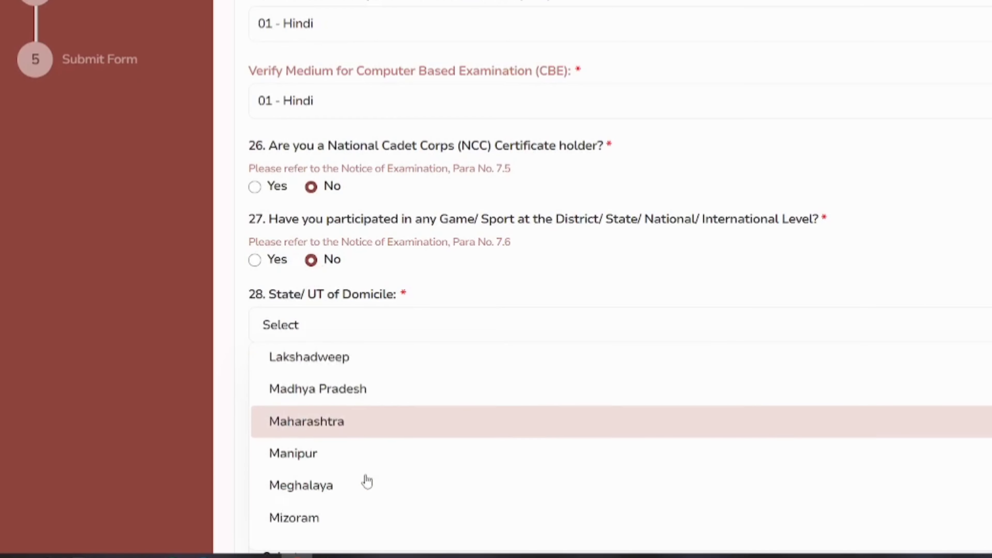
{"action": "left_click", "coordinate": [365, 494]}
{"action": "scroll", "coordinate": [324, 450], "scroll_direction": "down", "scroll_amount": 6}
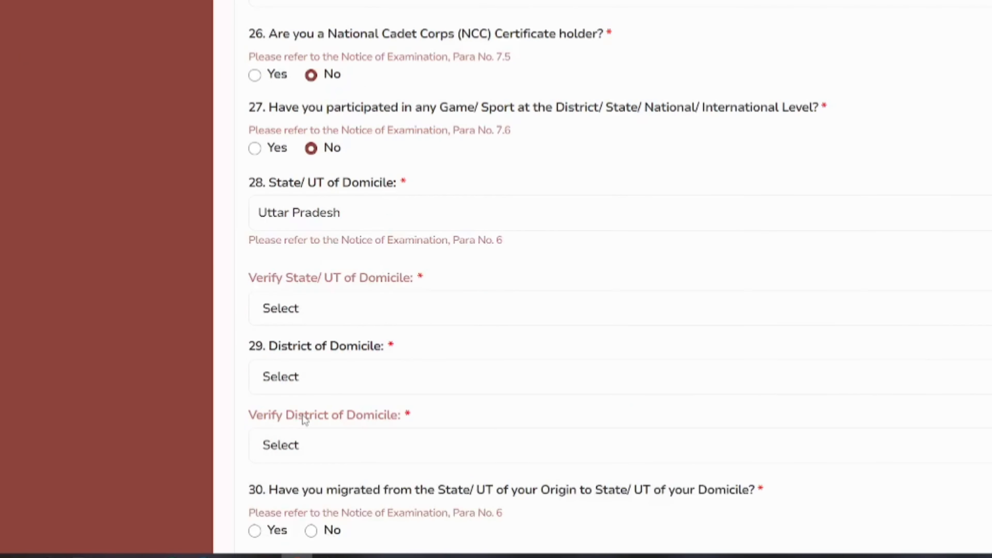
{"action": "left_click", "coordinate": [327, 234]}
{"action": "scroll", "coordinate": [421, 388], "scroll_direction": "down", "scroll_amount": 5}
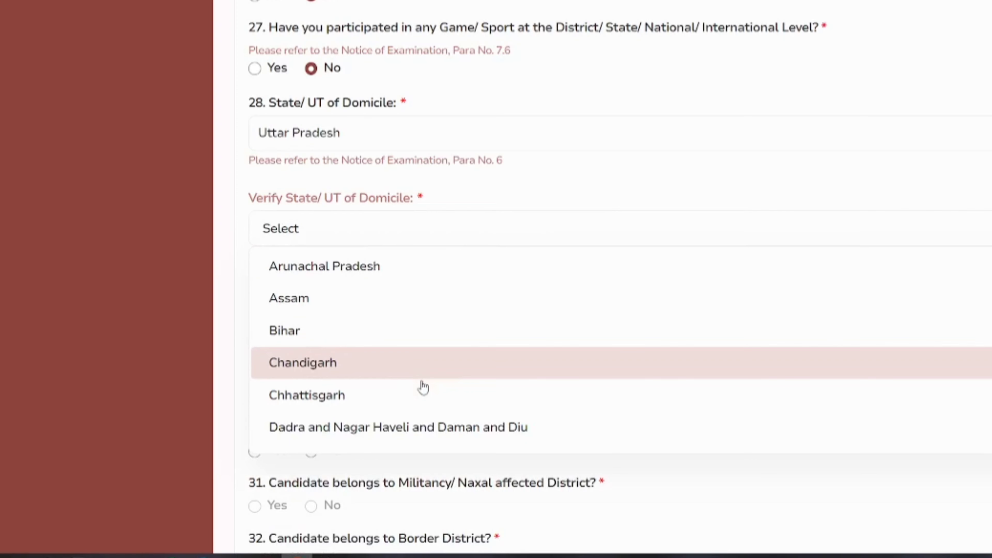
{"action": "scroll", "coordinate": [423, 387], "scroll_direction": "down", "scroll_amount": 8}
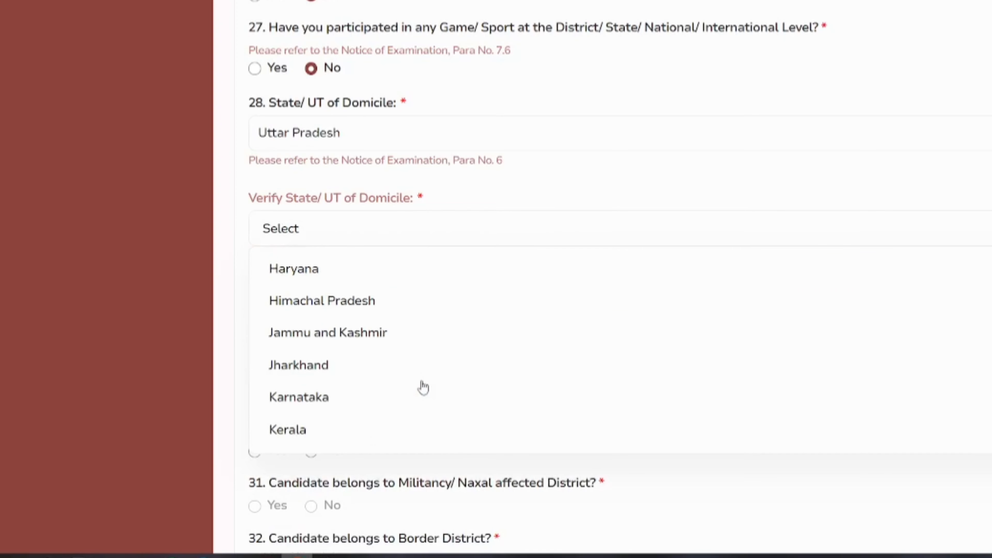
{"action": "scroll", "coordinate": [423, 387], "scroll_direction": "down", "scroll_amount": 10}
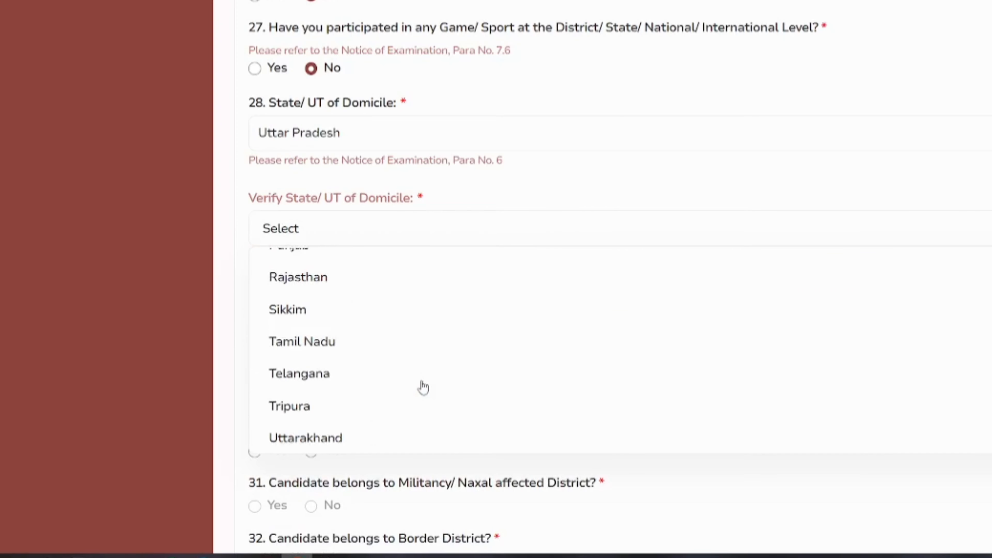
{"action": "left_click", "coordinate": [365, 403]}
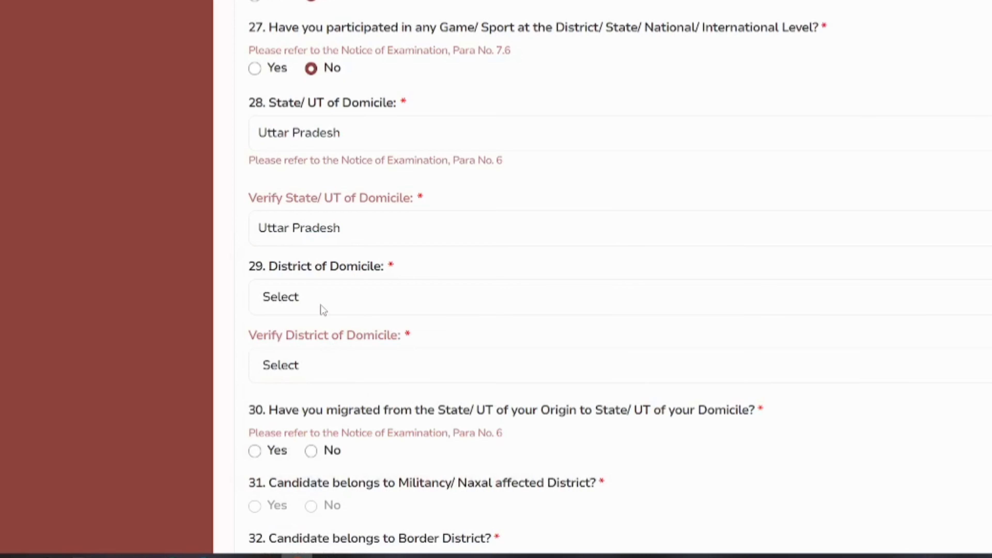
- Highlight the question 29 label, and set both the District of Domicile and its verification to Siddharth Nagar
{"action": "left_click_drag", "start_coordinate": [266, 273], "coordinate": [370, 282]}
{"action": "left_click", "coordinate": [367, 313]}
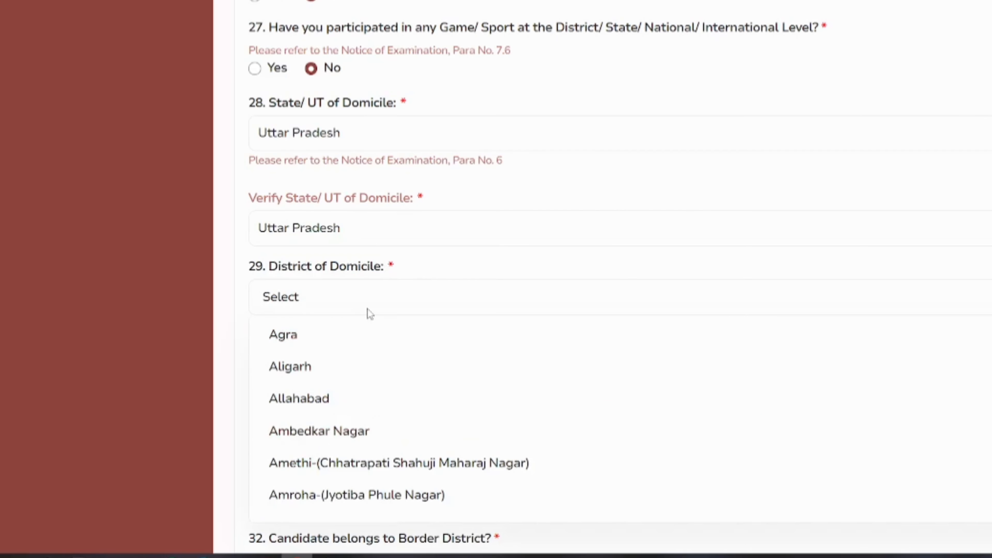
{"action": "scroll", "coordinate": [386, 446], "scroll_direction": "down", "scroll_amount": 5}
{"action": "scroll", "coordinate": [386, 445], "scroll_direction": "down", "scroll_amount": 20}
{"action": "scroll", "coordinate": [386, 445], "scroll_direction": "down", "scroll_amount": 6}
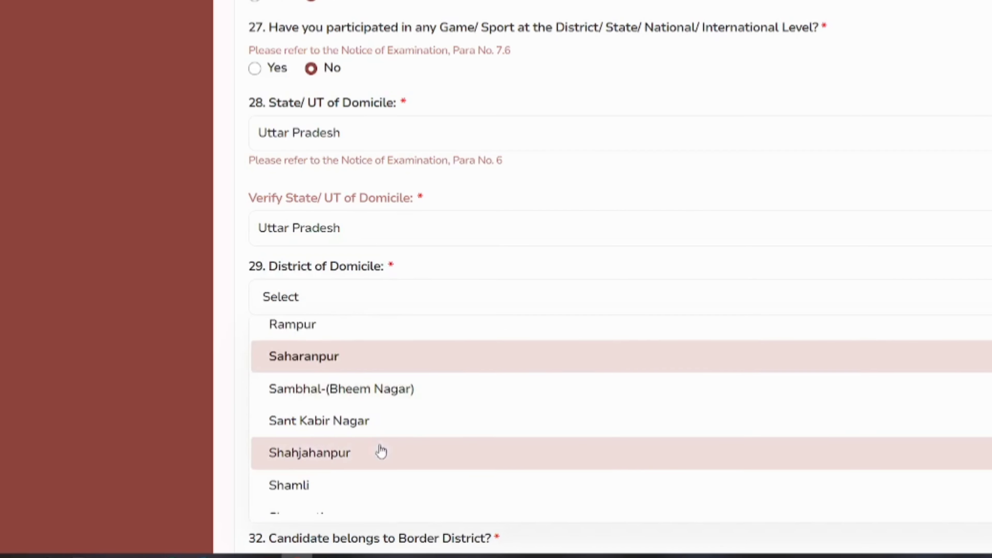
{"action": "left_click", "coordinate": [331, 427]}
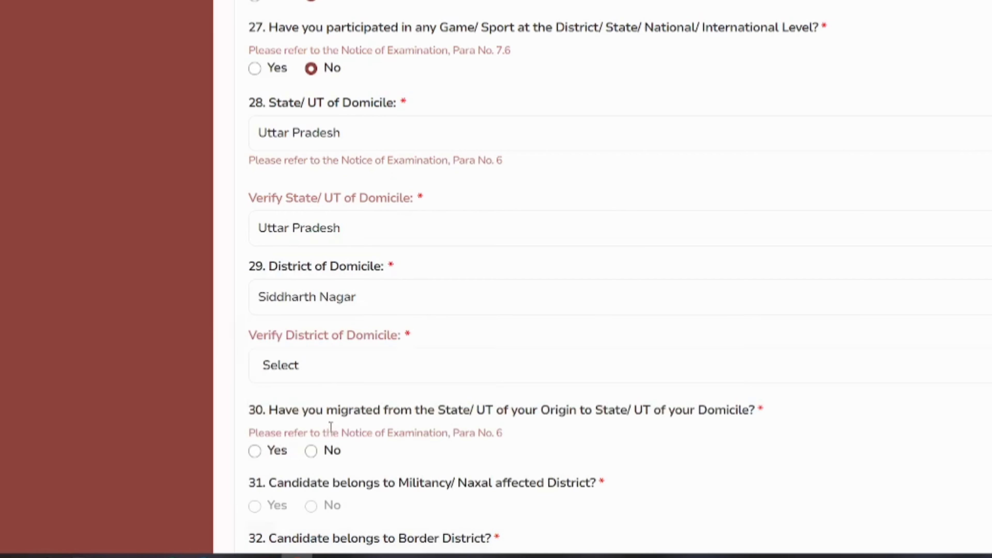
{"action": "left_click", "coordinate": [309, 369]}
{"action": "scroll", "coordinate": [365, 463], "scroll_direction": "down", "scroll_amount": 20}
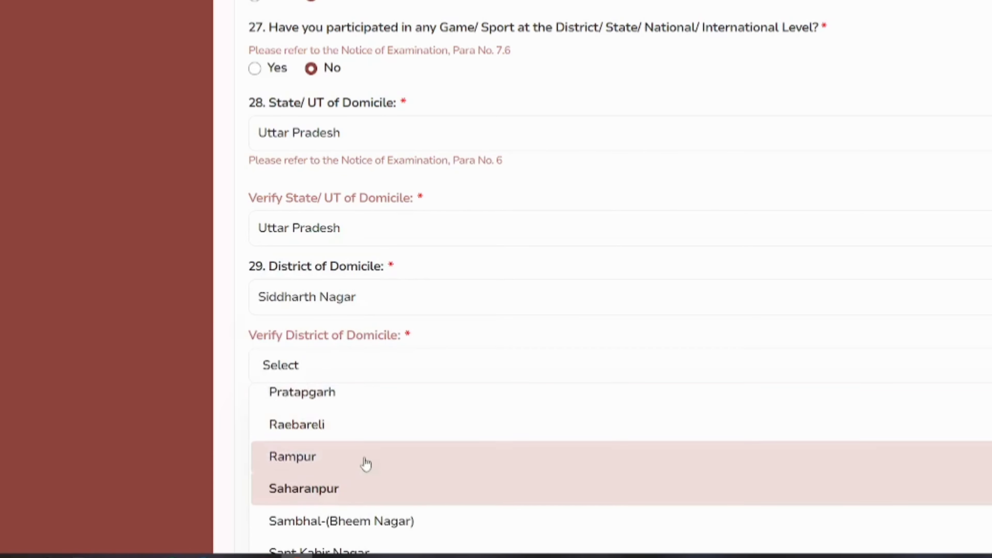
{"action": "scroll", "coordinate": [371, 477], "scroll_direction": "down", "scroll_amount": 3}
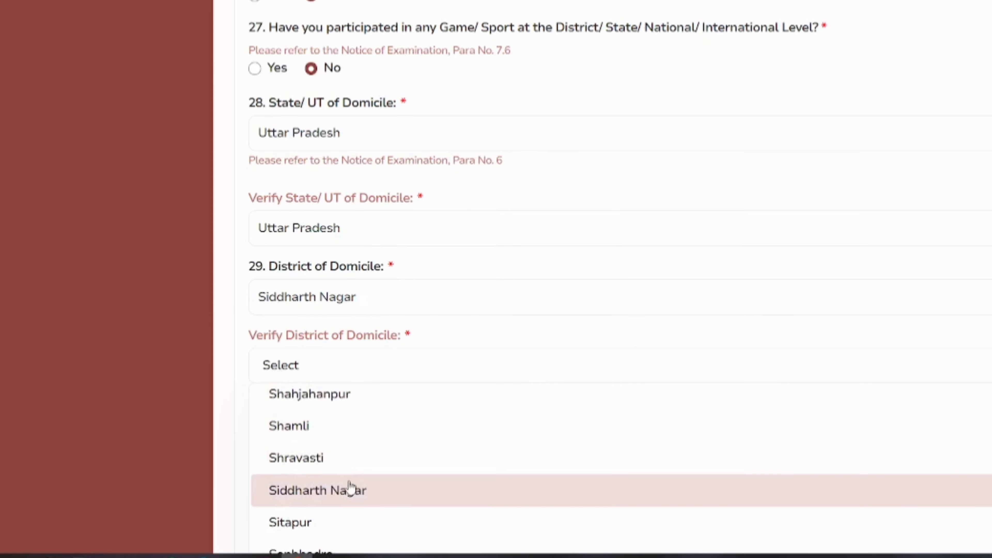
{"action": "left_click", "coordinate": [348, 490]}
- Highlight question 30, answer No to having migrated from the State/UT of origin, and highlight the question 31 text
{"action": "scroll", "coordinate": [332, 477], "scroll_direction": "down", "scroll_amount": 5}
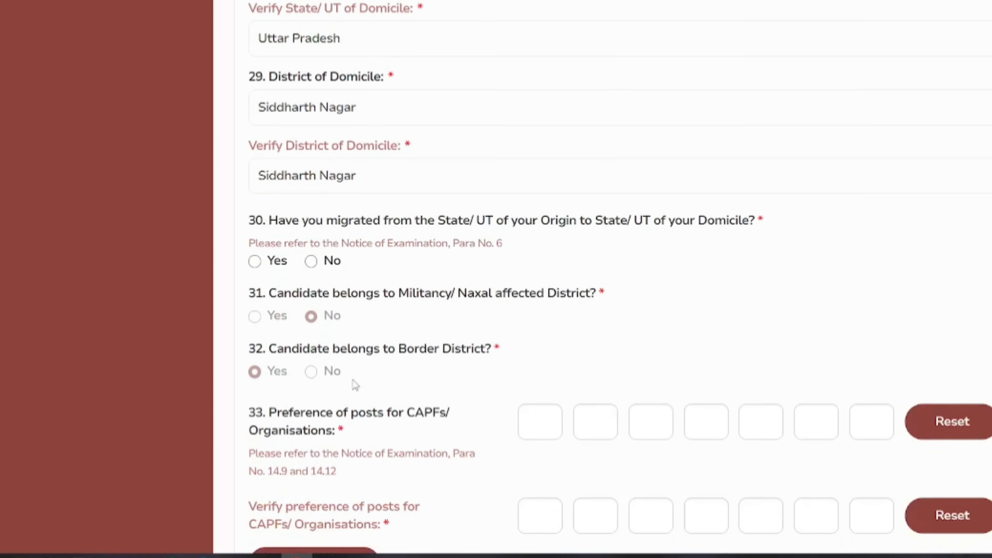
{"action": "triple_click", "coordinate": [270, 227]}
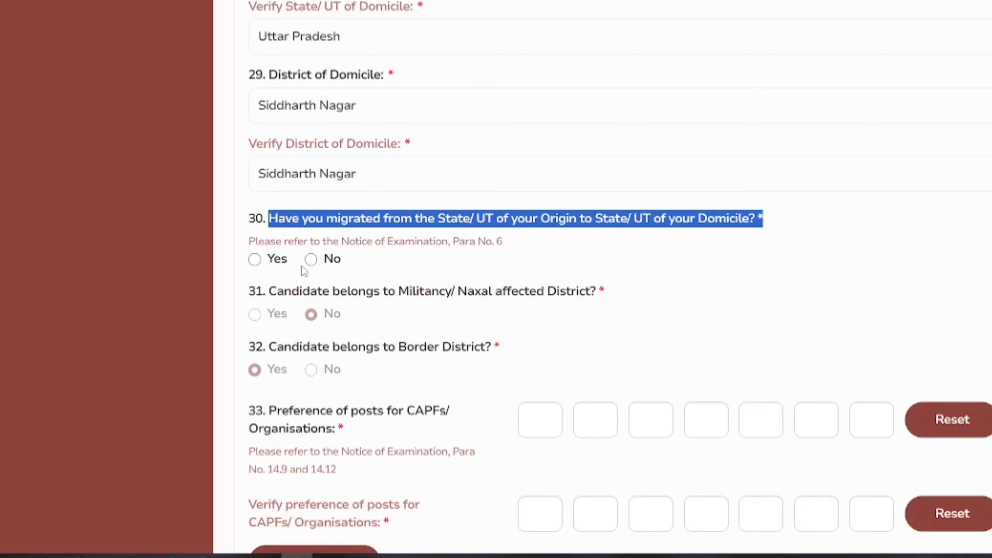
{"action": "left_click", "coordinate": [311, 259]}
{"action": "left_click", "coordinate": [346, 297]}
{"action": "left_click_drag", "start_coordinate": [366, 294], "coordinate": [538, 296]}
{"action": "left_click", "coordinate": [344, 322]}
- Set the NCC certificate holder answer in question 26 back to No
{"action": "scroll", "coordinate": [265, 321], "scroll_direction": "up", "scroll_amount": 8}
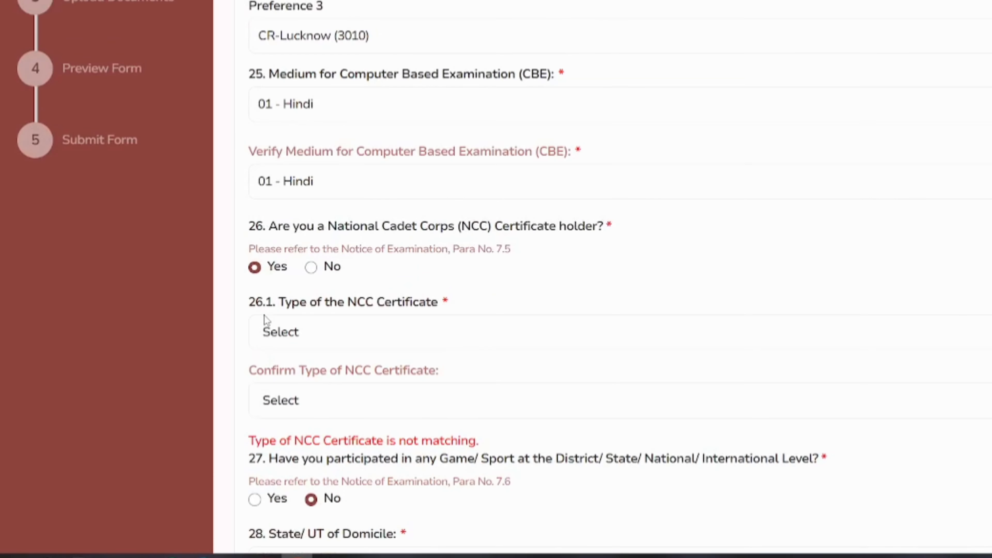
{"action": "scroll", "coordinate": [265, 322], "scroll_direction": "down", "scroll_amount": 3}
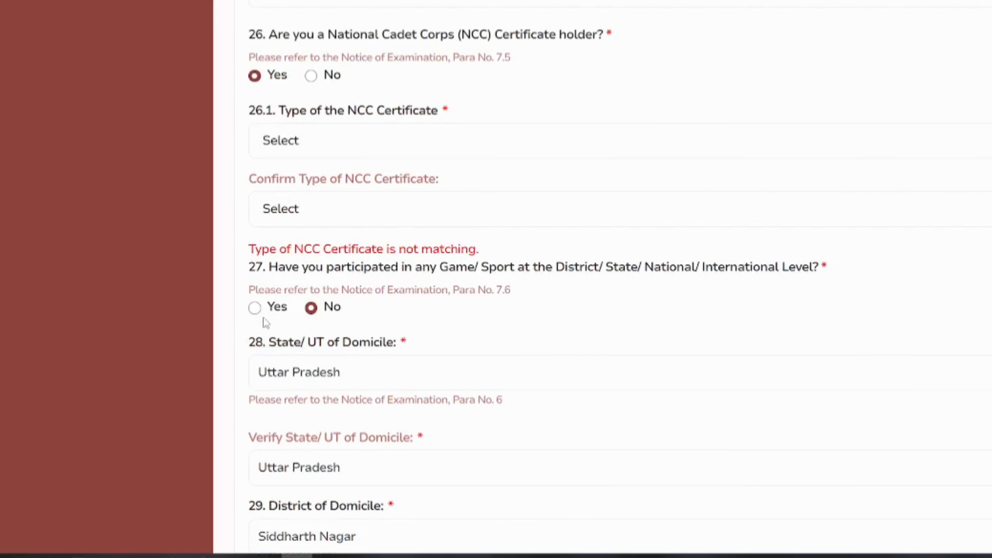
{"action": "left_click", "coordinate": [309, 77]}
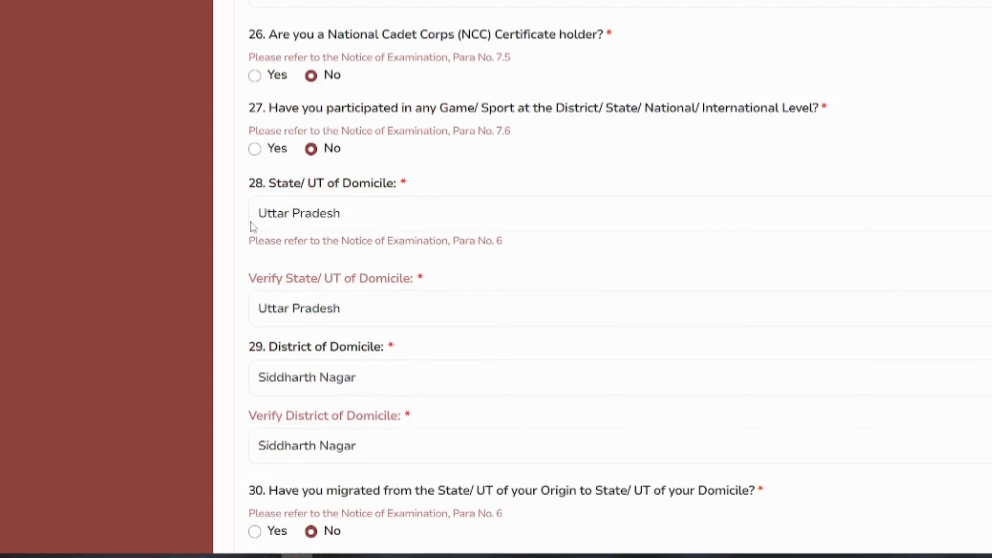
- Switch to the examination notice PDF, circle the Annexure-XII heading "List of Naxal/ Militancy-affected Districts" in red, and review the listed states
{"action": "scroll", "coordinate": [254, 226], "scroll_direction": "down", "scroll_amount": 2}
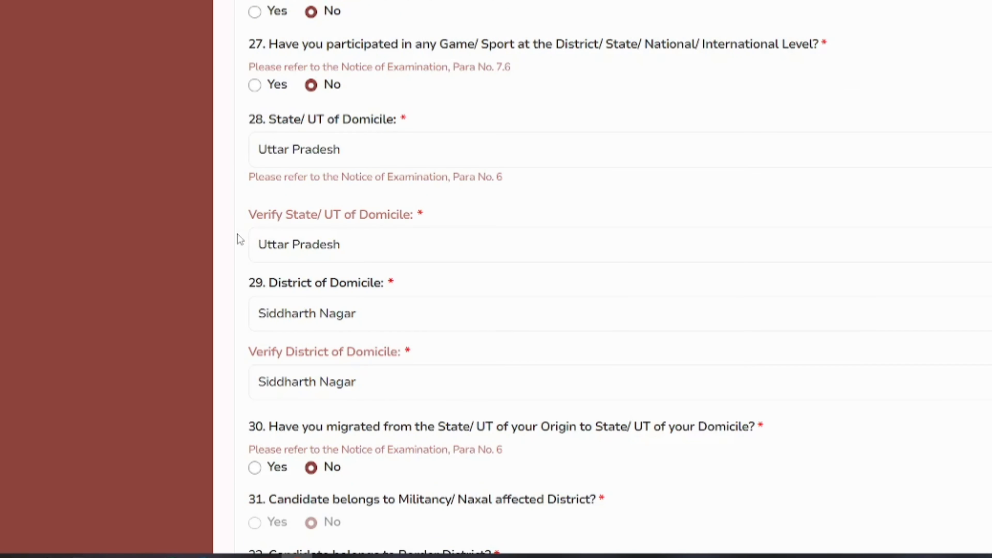
{"action": "scroll", "coordinate": [240, 239], "scroll_direction": "down", "scroll_amount": 4}
{"action": "scroll", "coordinate": [237, 291], "scroll_direction": "down", "scroll_amount": 2}
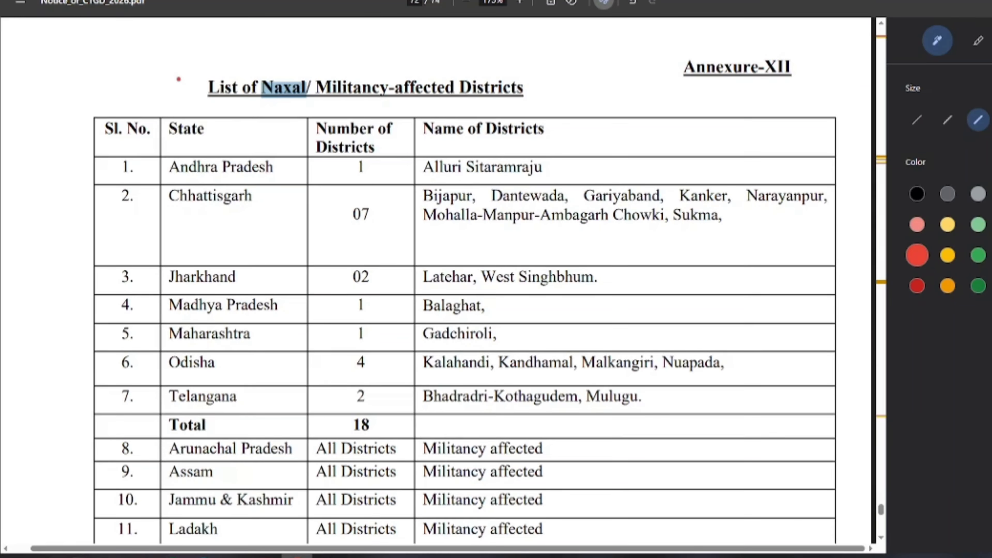
{"action": "mouse_move", "coordinate": [178, 79]}
{"action": "left_mouse_down"}
{"action": "mouse_move", "coordinate": [311, 114]}
{"action": "mouse_move", "coordinate": [567, 97]}
{"action": "mouse_move", "coordinate": [221, 70]}
{"action": "left_mouse_up"}
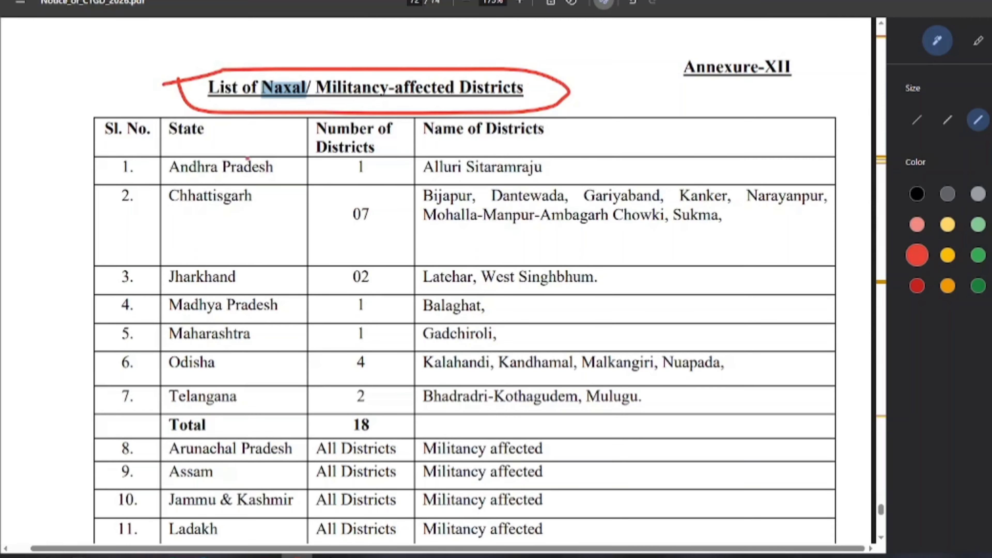
{"action": "scroll", "coordinate": [277, 197], "scroll_direction": "down", "scroll_amount": 6}
{"action": "scroll", "coordinate": [279, 208], "scroll_direction": "down", "scroll_amount": 2}
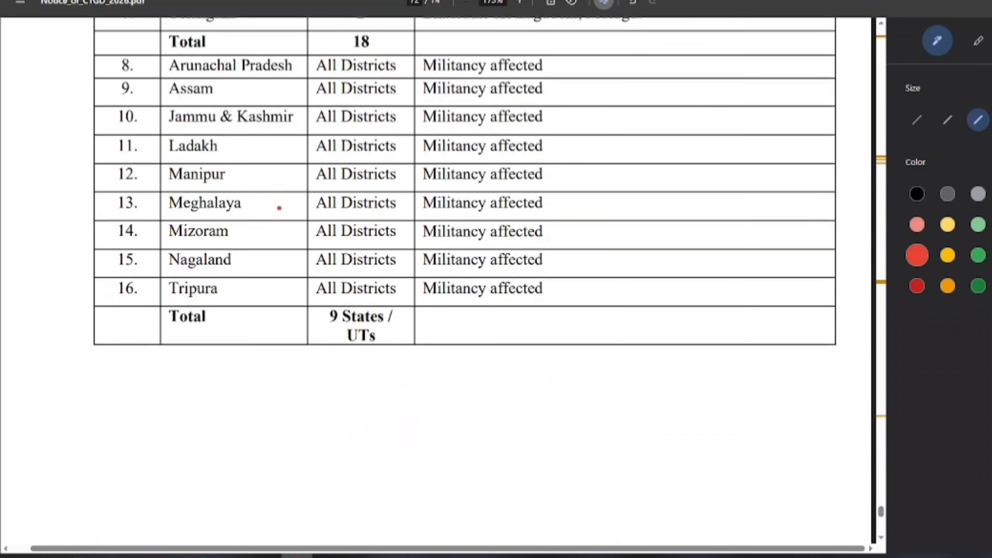
{"action": "scroll", "coordinate": [278, 220], "scroll_direction": "up", "scroll_amount": 9}
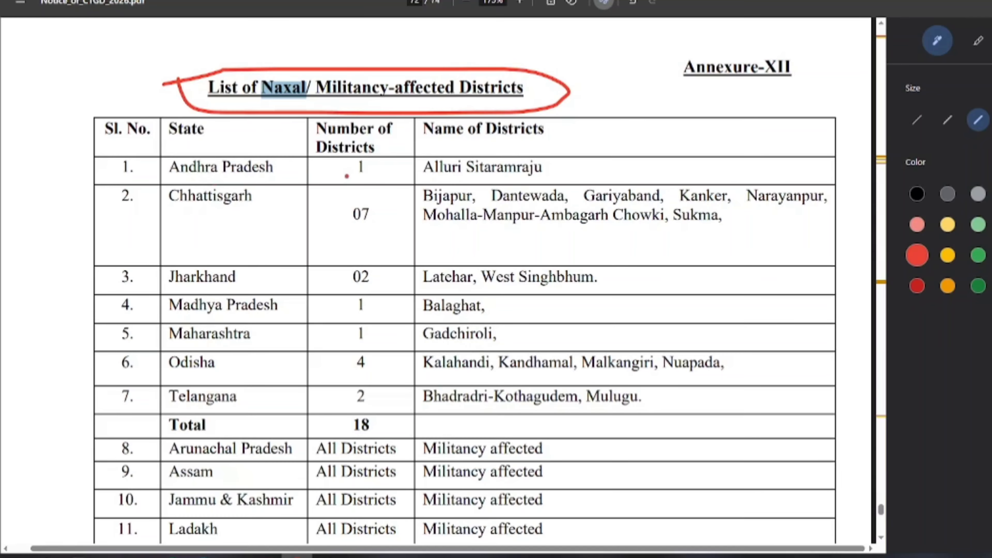
{"action": "scroll", "coordinate": [347, 213], "scroll_direction": "down", "scroll_amount": 17}
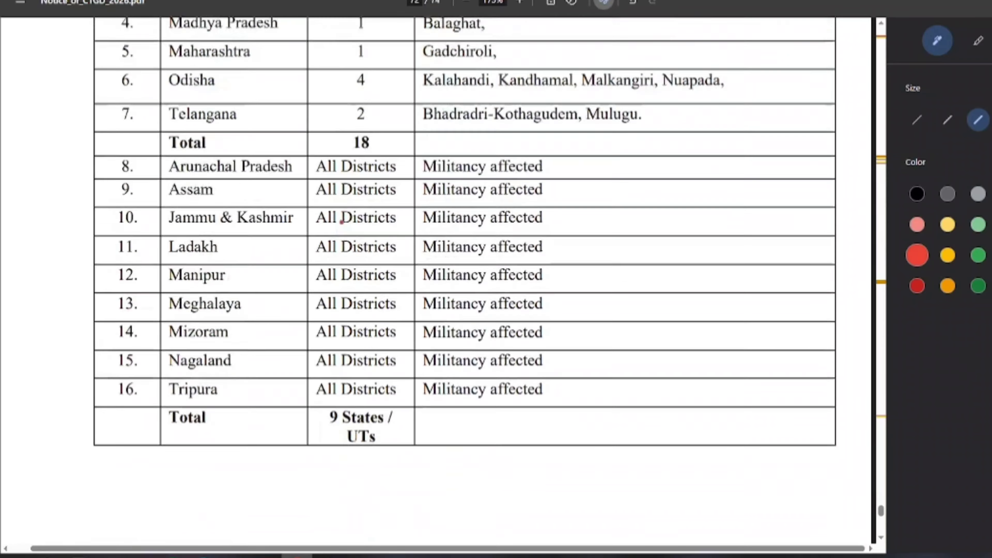
{"action": "scroll", "coordinate": [342, 222], "scroll_direction": "down", "scroll_amount": 4}
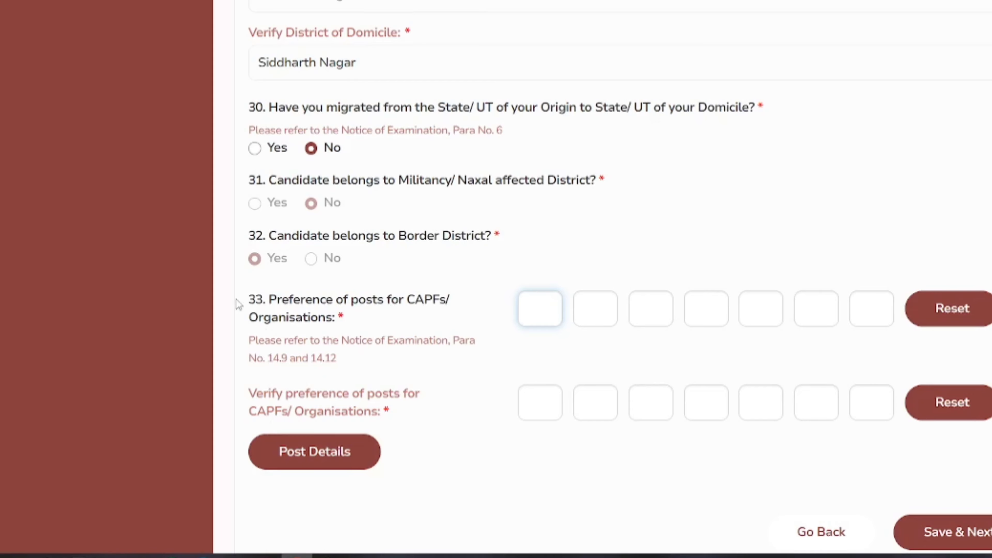
- Return to the application form and highlight the wording of questions 31 and 32 on Militancy/Naxal affected and Border districts
{"action": "left_click_drag", "start_coordinate": [445, 182], "coordinate": [519, 187]}
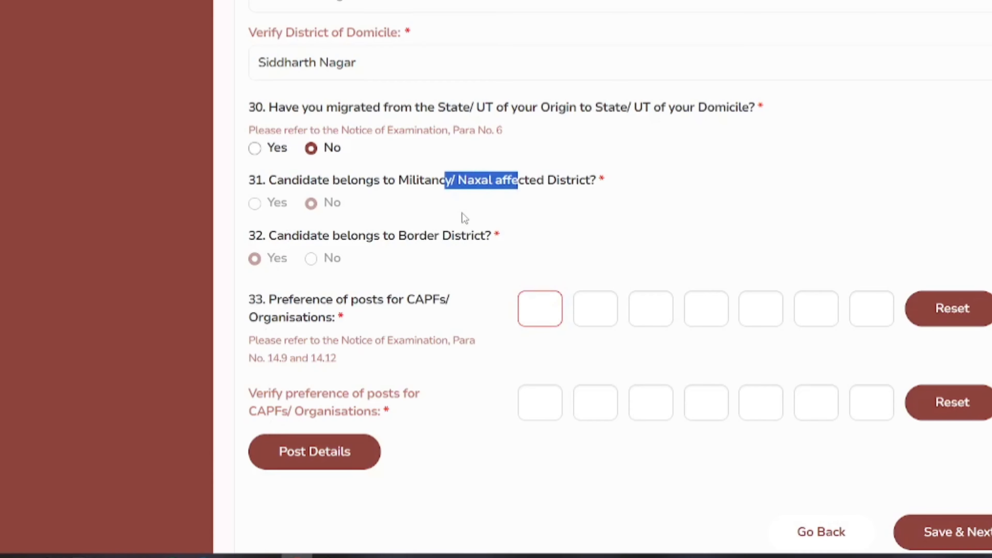
{"action": "left_click", "coordinate": [468, 221]}
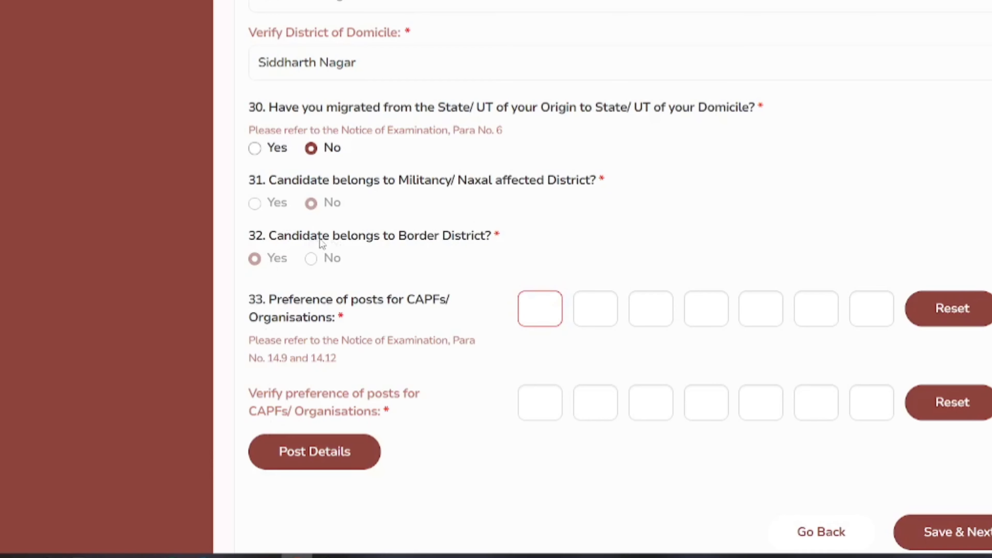
{"action": "left_click_drag", "start_coordinate": [320, 240], "coordinate": [436, 241]}
{"action": "left_click", "coordinate": [256, 260]}
- Highlight the question 33 label, review the post codes and their CAPF organisations in Post Details, and close the list
{"action": "left_click_drag", "start_coordinate": [256, 299], "coordinate": [335, 319]}
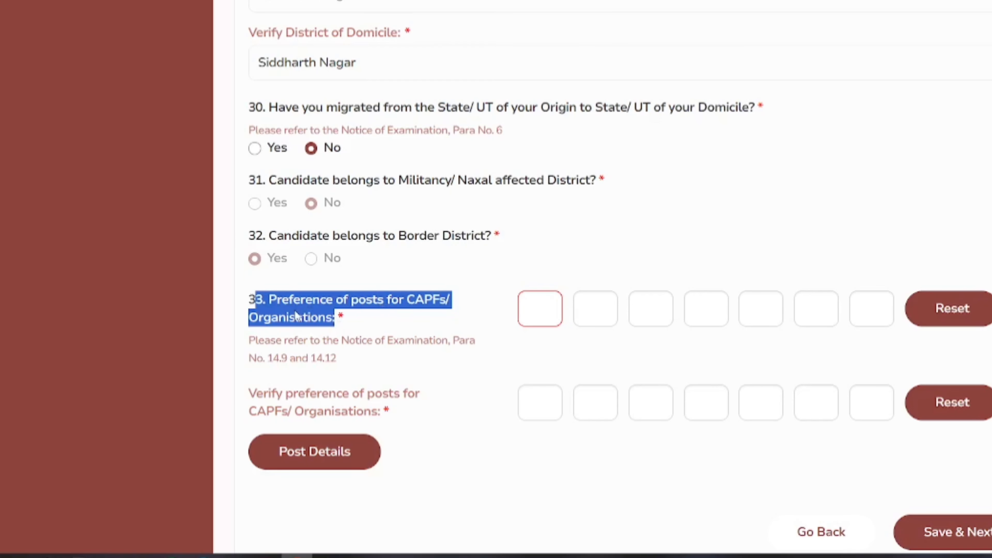
{"action": "left_click", "coordinate": [295, 452]}
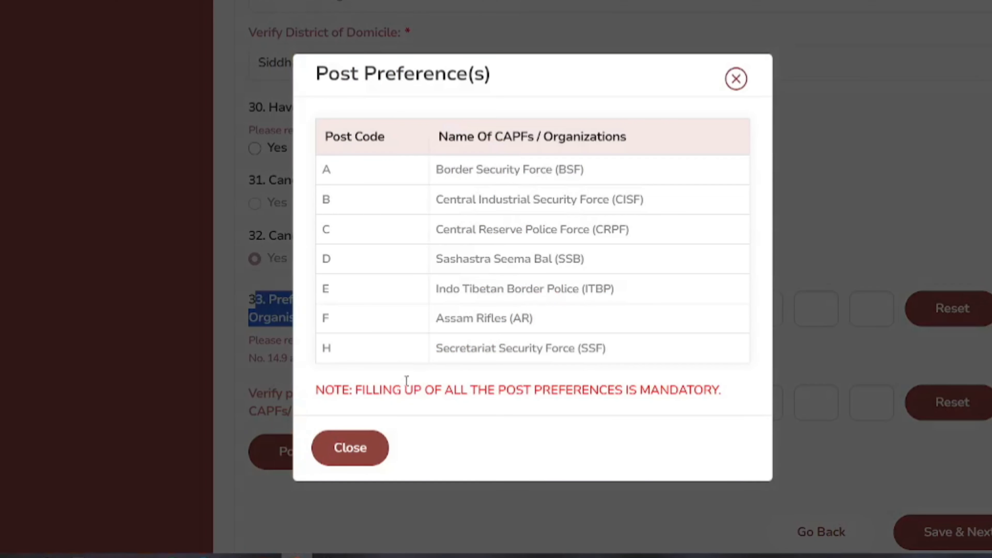
{"action": "left_click_drag", "start_coordinate": [317, 172], "coordinate": [365, 273]}
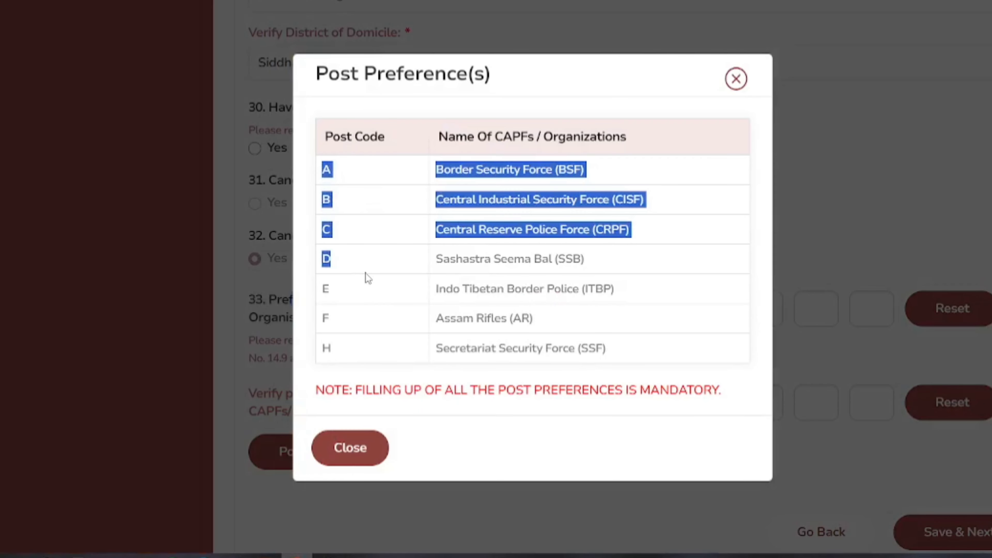
{"action": "left_click", "coordinate": [365, 273]}
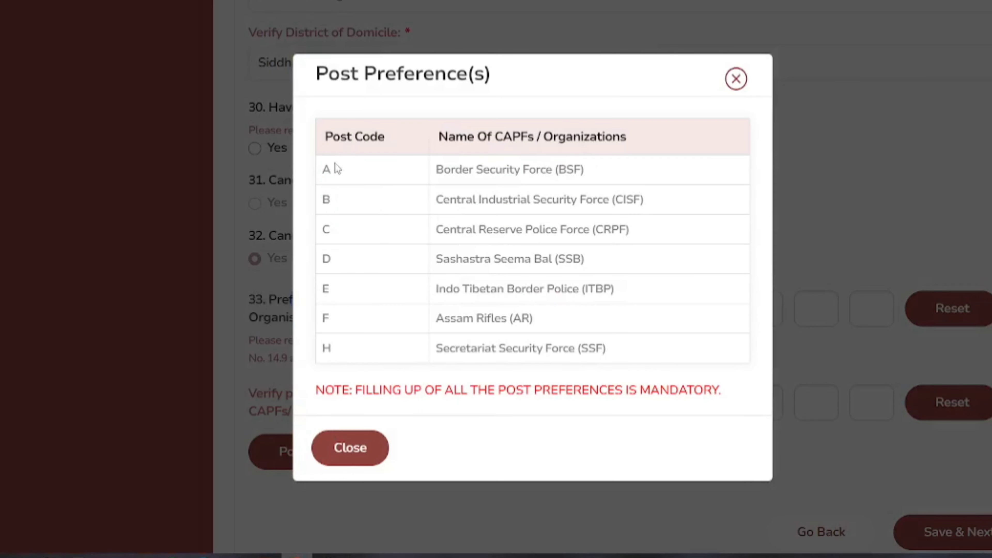
{"action": "left_click_drag", "start_coordinate": [338, 168], "coordinate": [326, 170]}
{"action": "left_click", "coordinate": [326, 201]}
{"action": "left_click", "coordinate": [361, 461]}
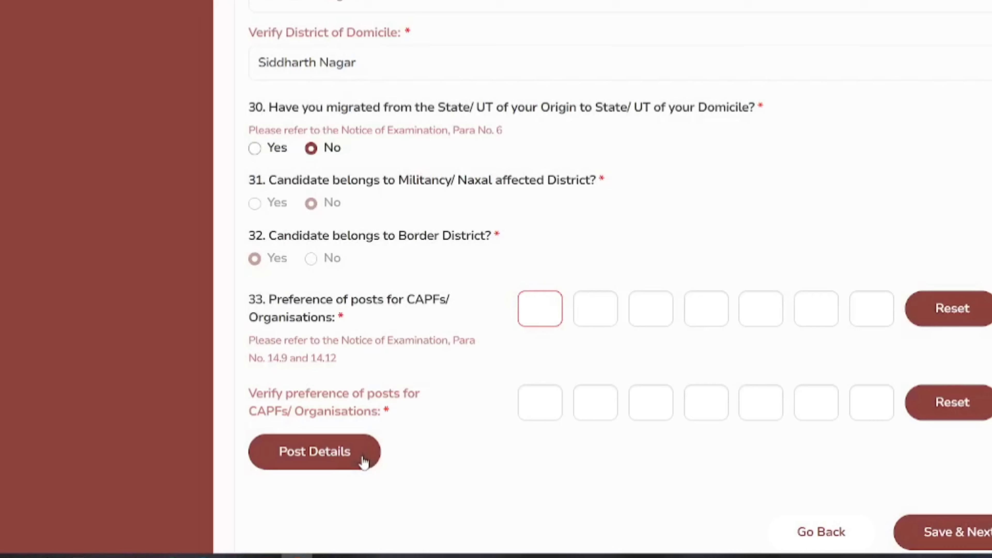
- Enter post code H as the first CAPF preference in question 33 and move on to the second preference
{"action": "left_click", "coordinate": [527, 309]}
{"action": "type", "text": "H"}
{"action": "left_click", "coordinate": [609, 305]}
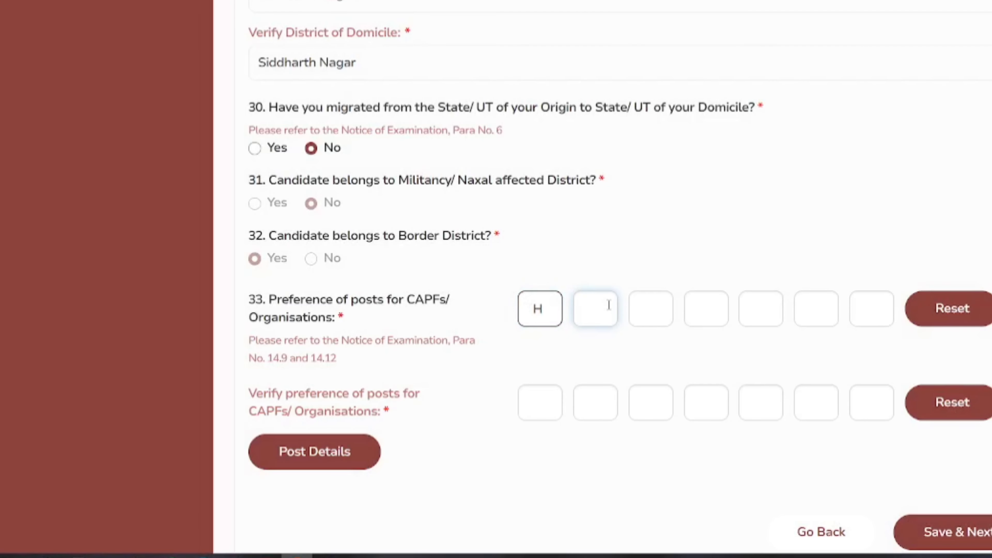